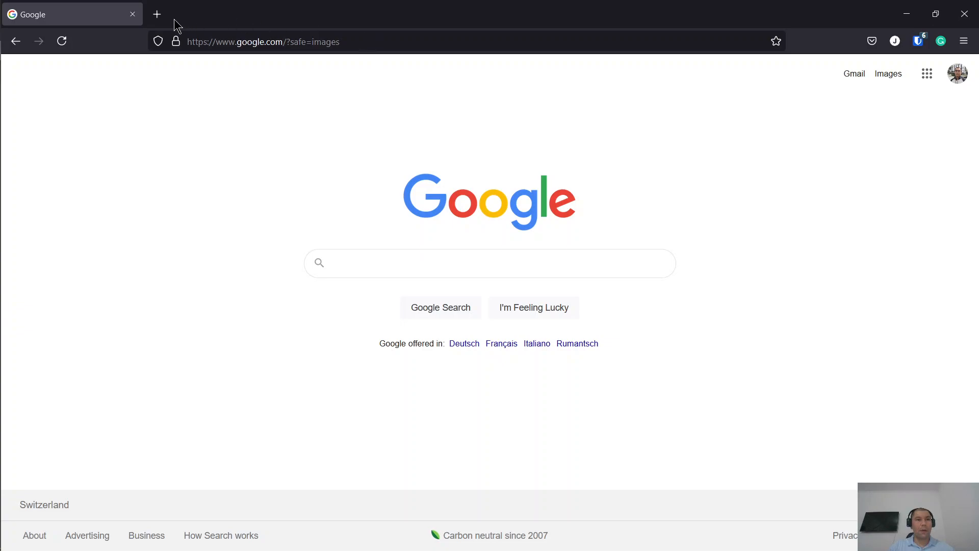
# - Load login.apigee.com in Firefox to reach the Apigee Edge welcome page
pyautogui.click(385, 40)
pyautogui.write('lo')
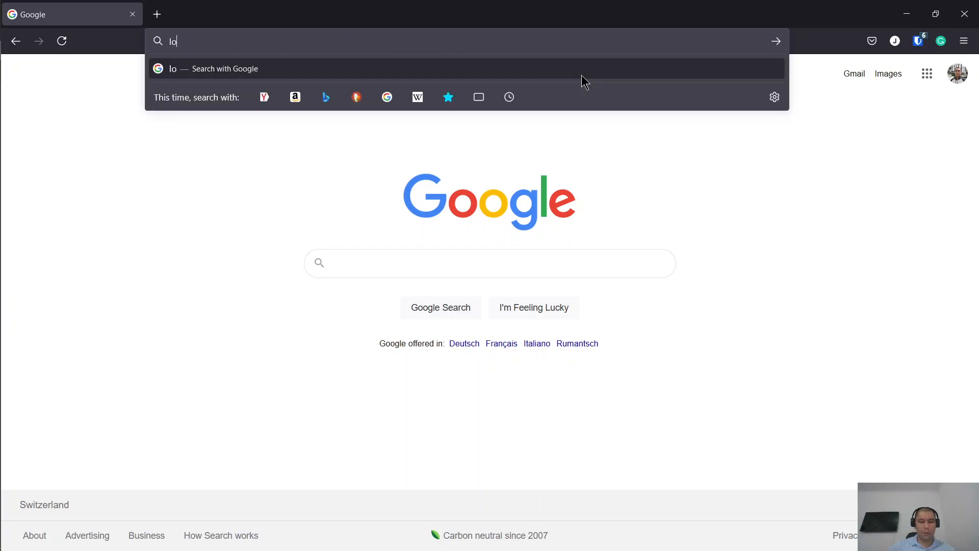
pyautogui.write('gin.a')
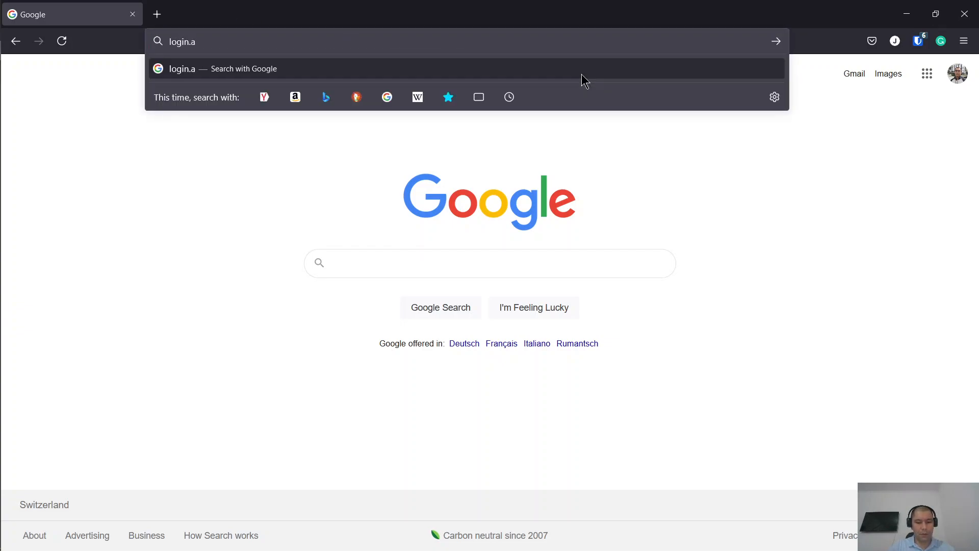
pyautogui.write('pigee.com')
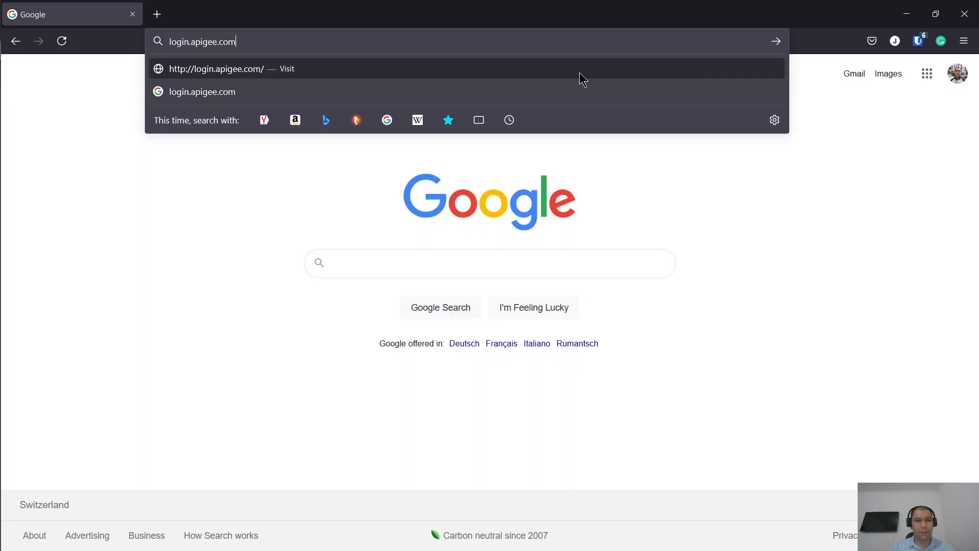
pyautogui.press('Return')
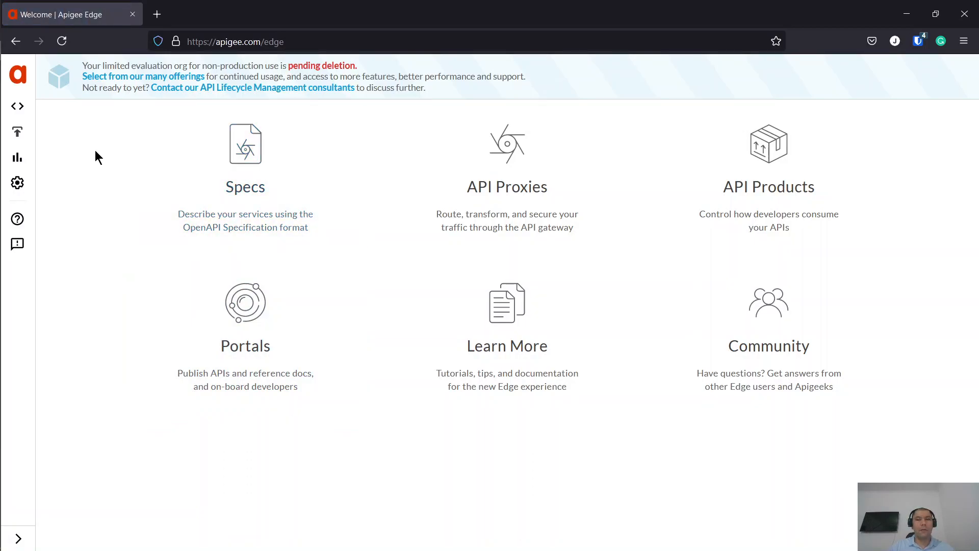
# - Show the test environment's key value maps via Admin > Environments > Key Value Maps
pyautogui.click(49, 189)
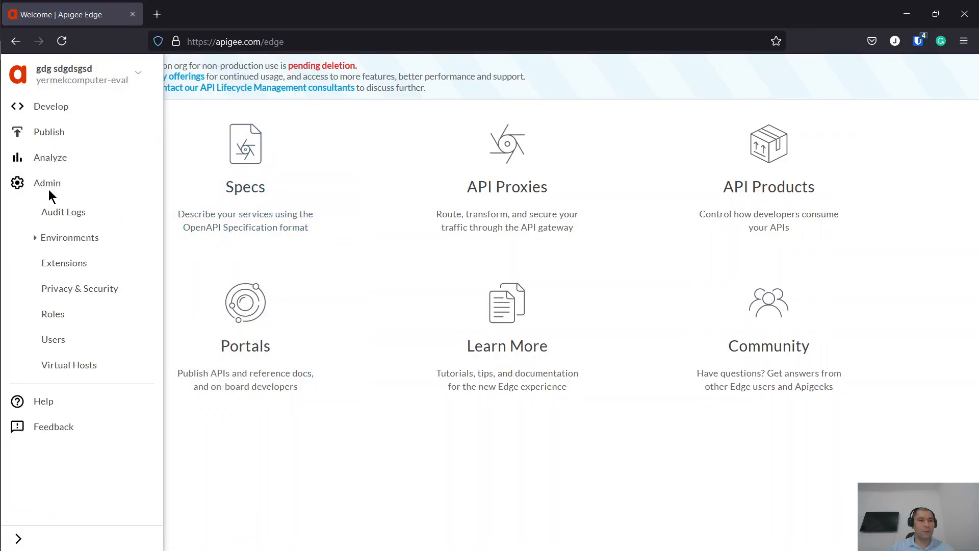
pyautogui.click(66, 237)
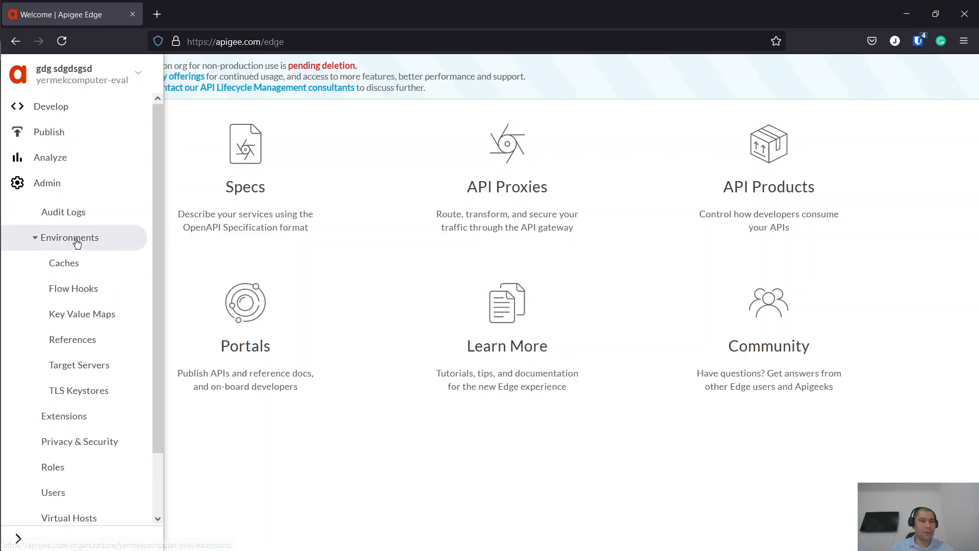
pyautogui.click(102, 319)
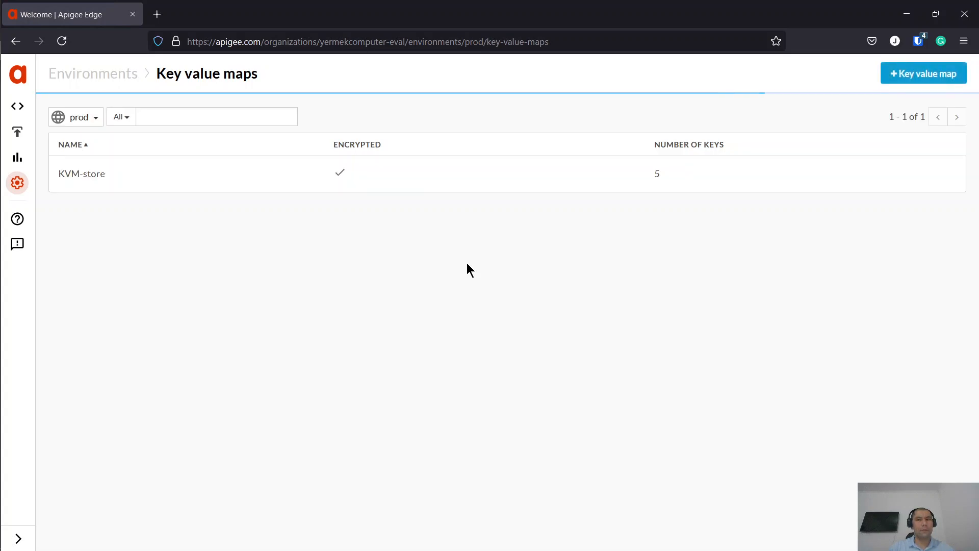
pyautogui.click(60, 118)
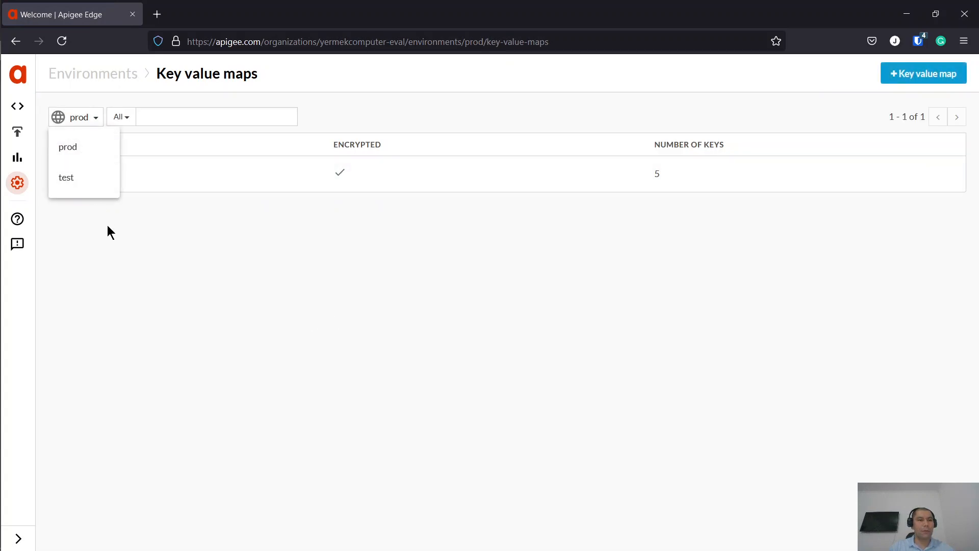
pyautogui.click(86, 180)
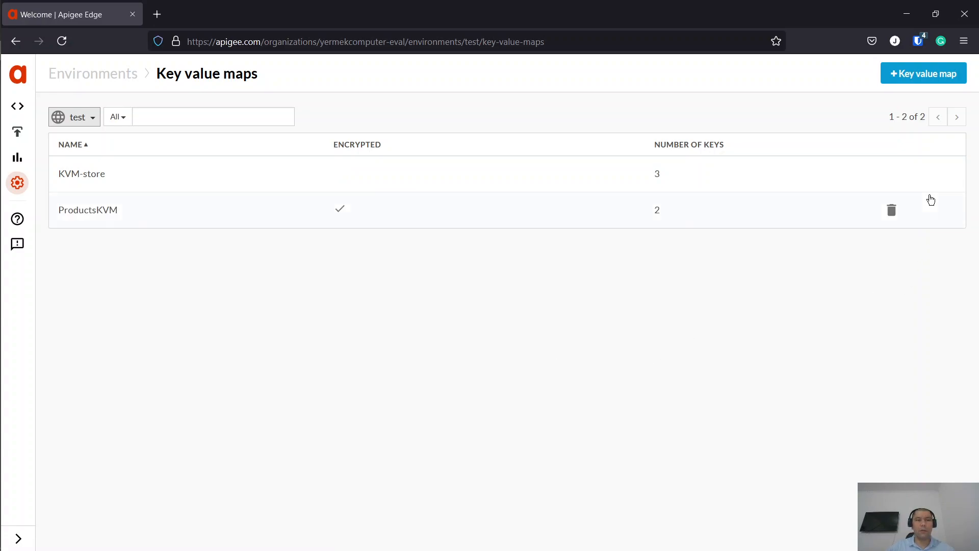
# - Add an unencrypted key value map named KVM-instance, listed with 0 keys
pyautogui.click(947, 76)
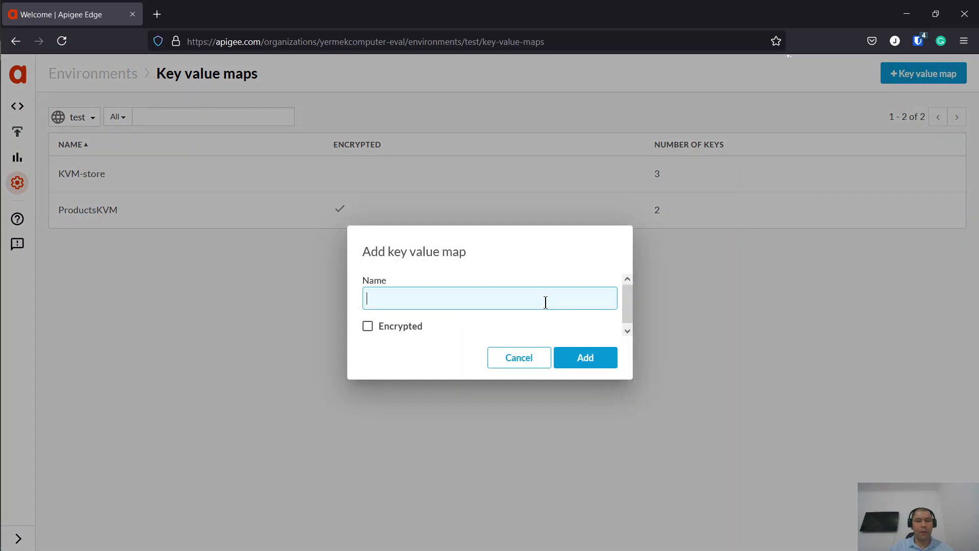
pyautogui.write('KVM')
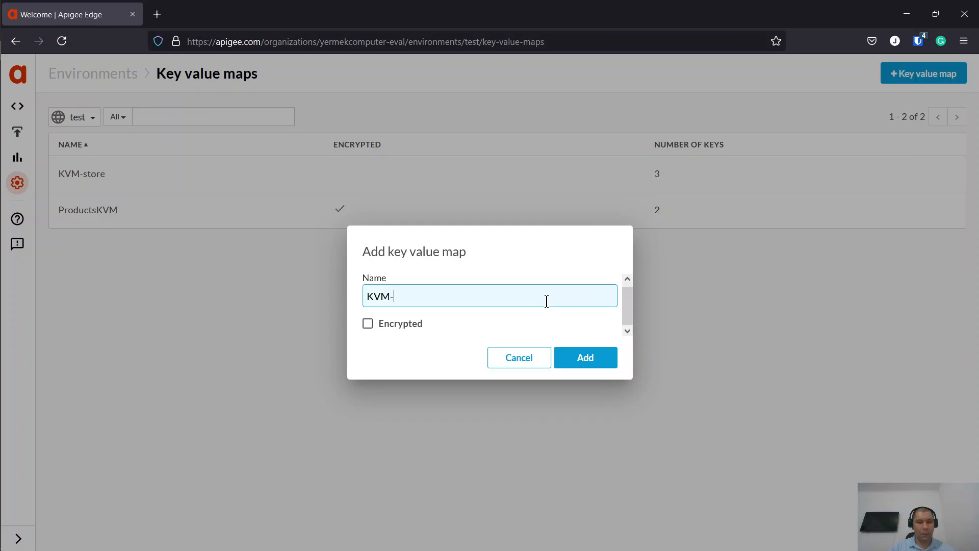
pyautogui.write('-instance0')
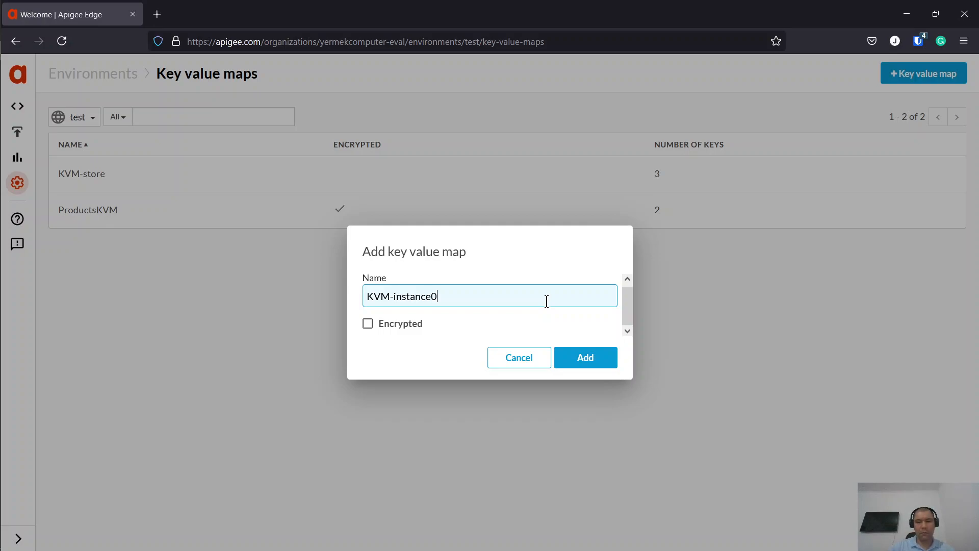
pyautogui.press('BackSpace')
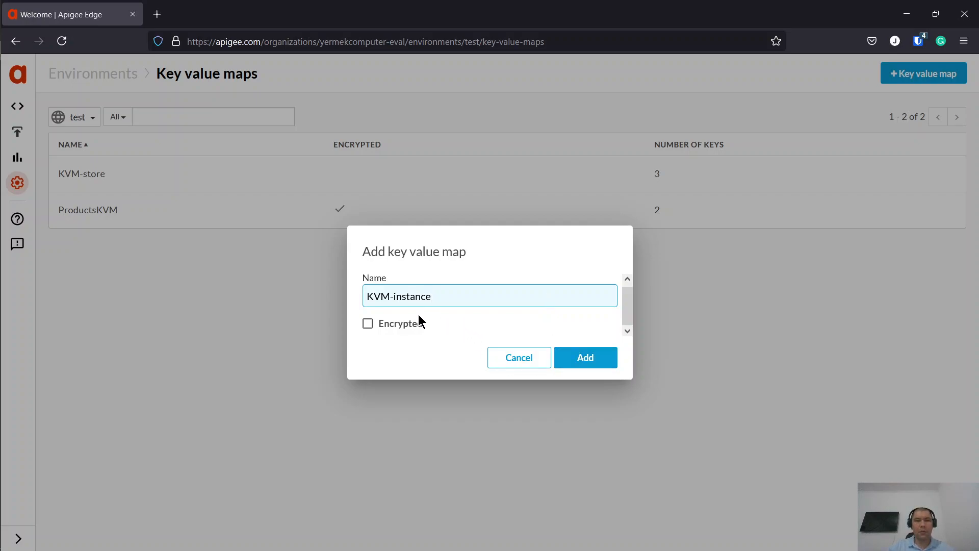
pyautogui.click(573, 352)
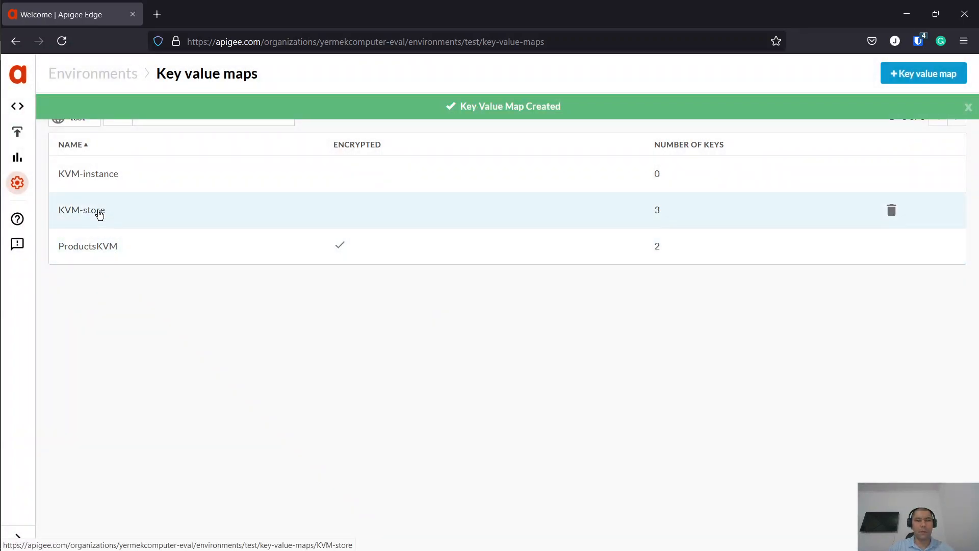
# - Add the entry keyName with value keyValue to KVM-instance
pyautogui.click(104, 179)
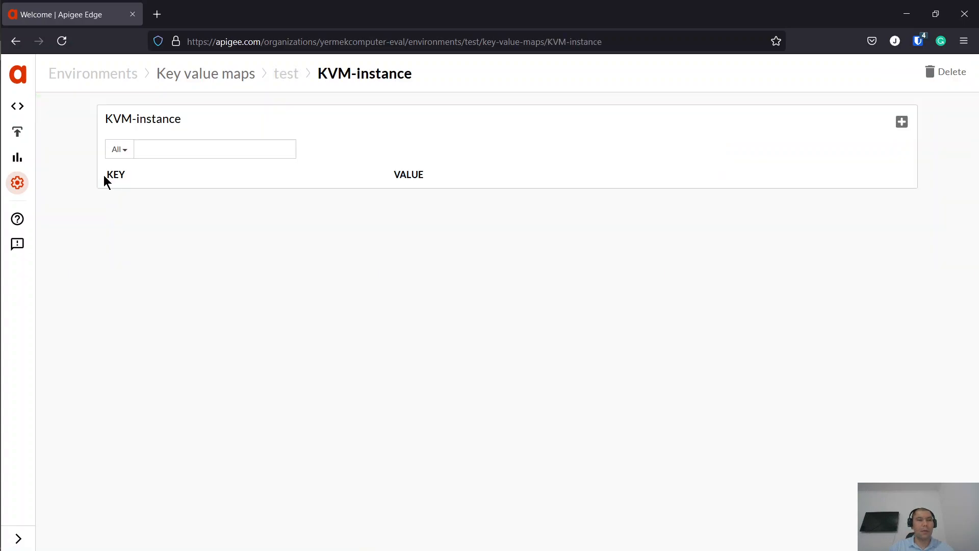
pyautogui.click(902, 123)
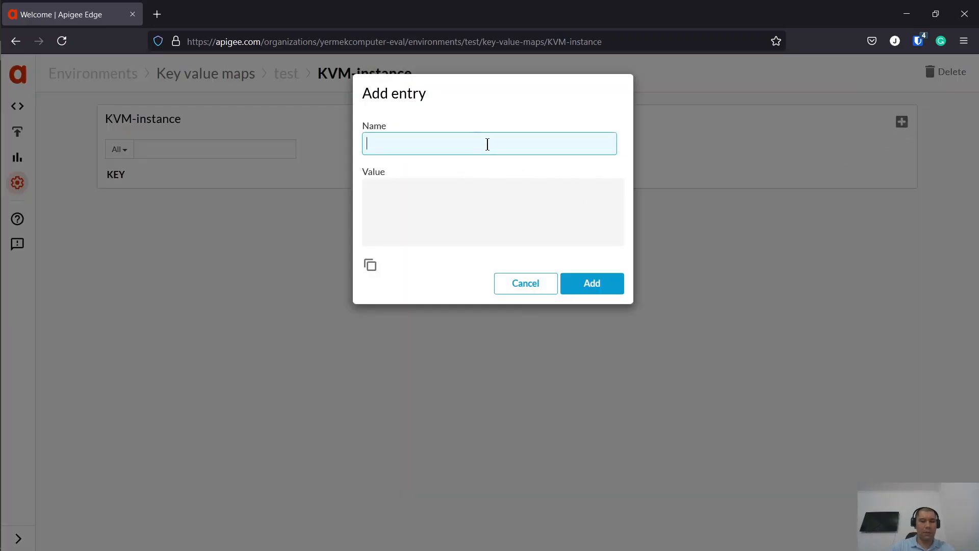
pyautogui.write('key')
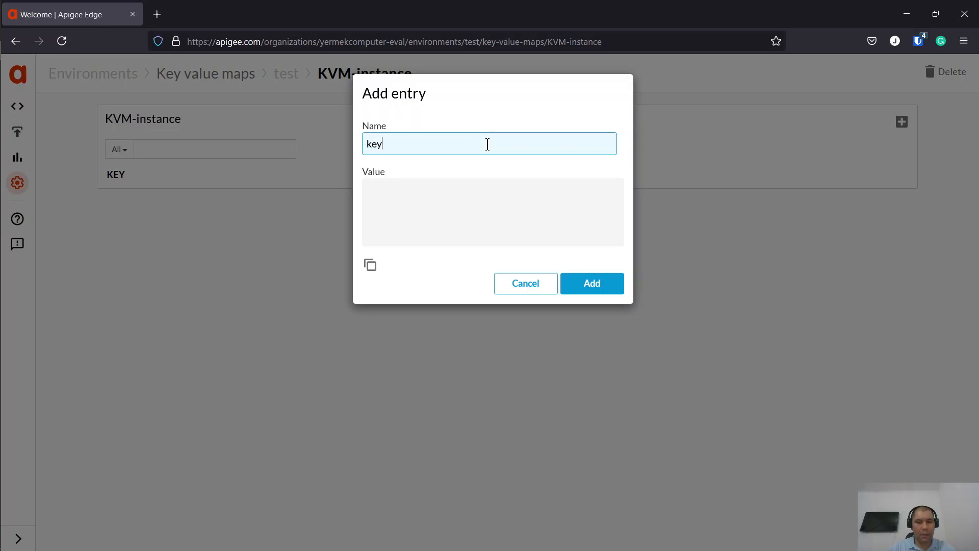
pyautogui.write('First')
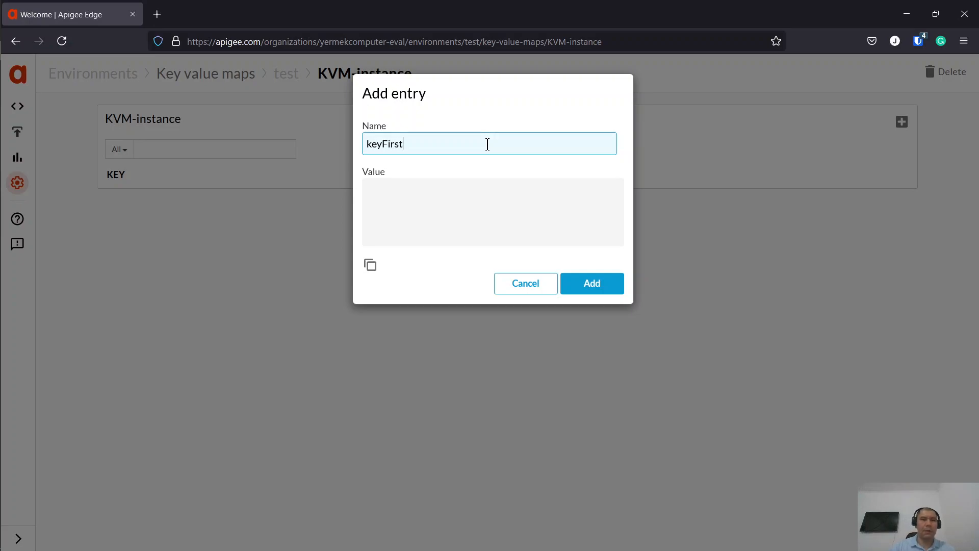
pyautogui.press('BackSpace')
pyautogui.press('BackSpace')
pyautogui.press('BackSpace')
pyautogui.press('BackSpace')
pyautogui.press('BackSpace')
pyautogui.press('BackSpace')
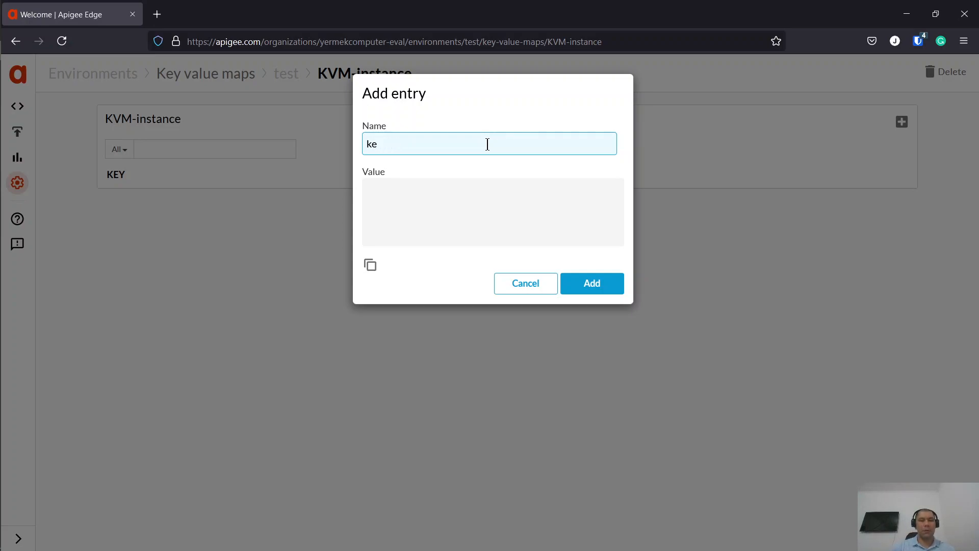
pyautogui.write('yName')
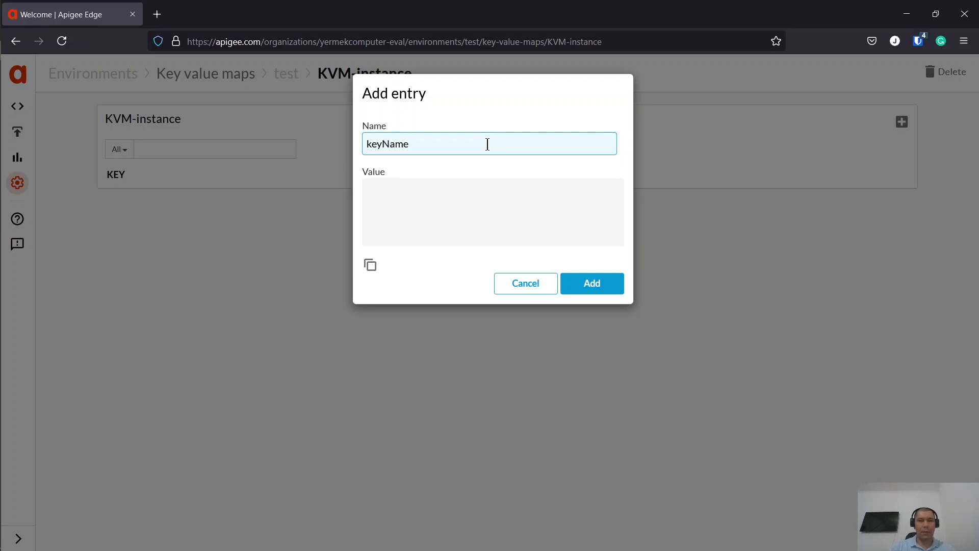
pyautogui.click(502, 186)
pyautogui.write('keyValue')
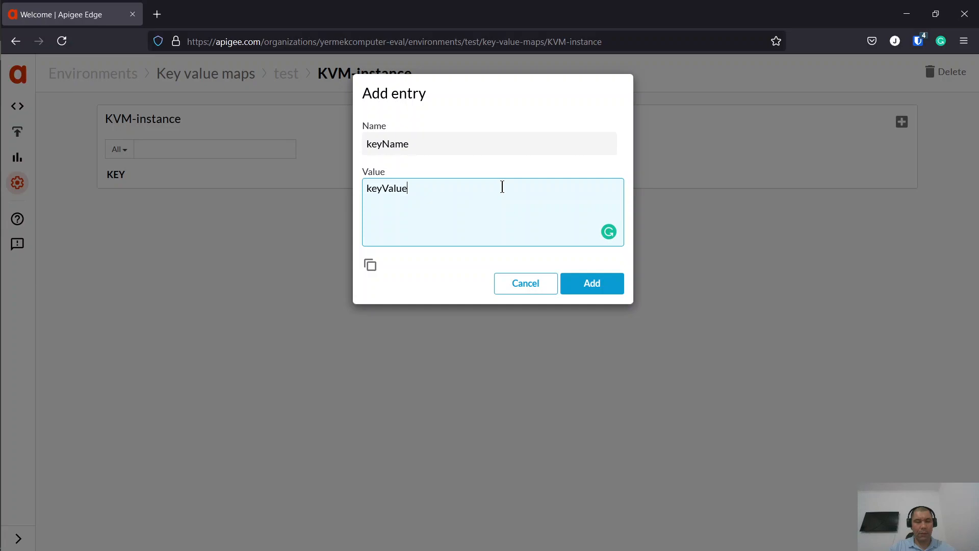
pyautogui.click(579, 288)
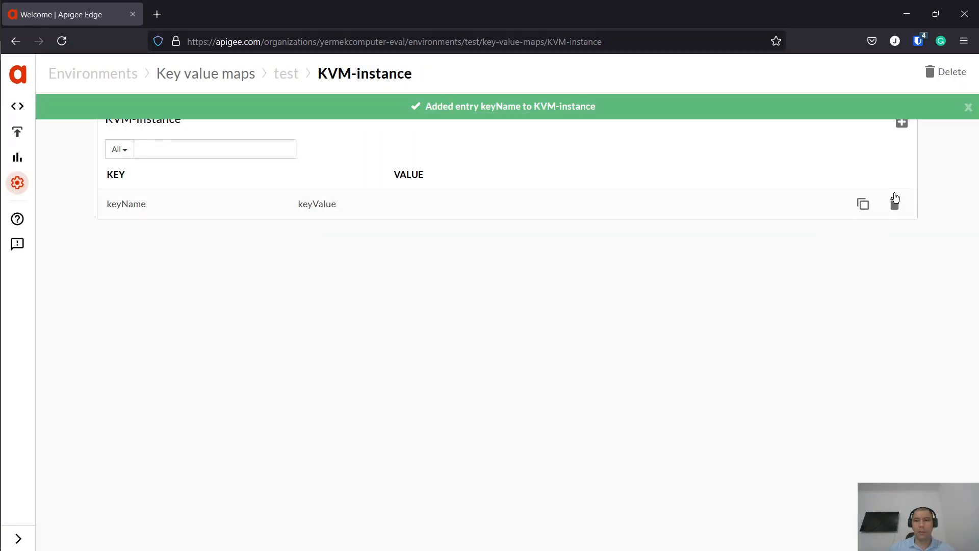
# - Add a second entry, keyNameFirst, holding a first-name value
pyautogui.click(902, 123)
pyautogui.click(509, 136)
pyautogui.write('keyName')
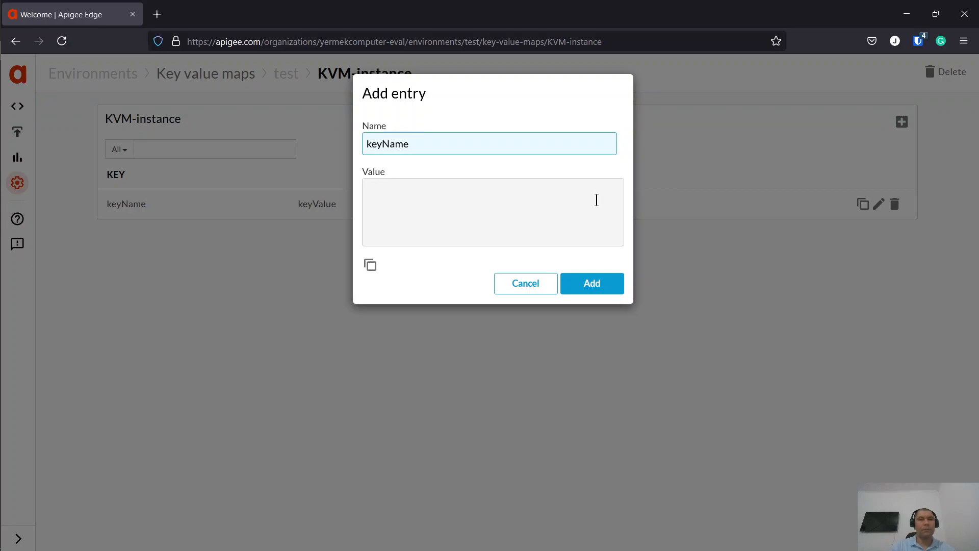
pyautogui.write('0')
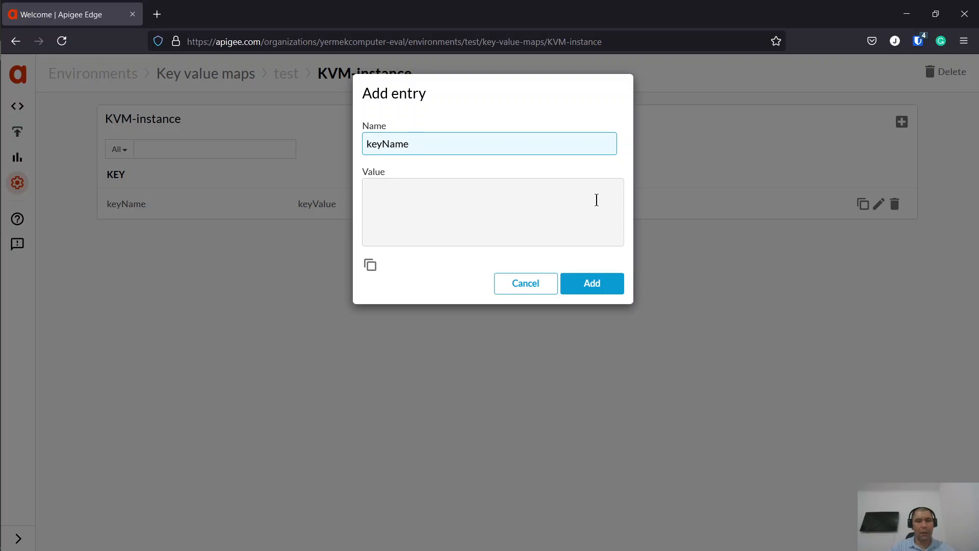
pyautogui.write('First')
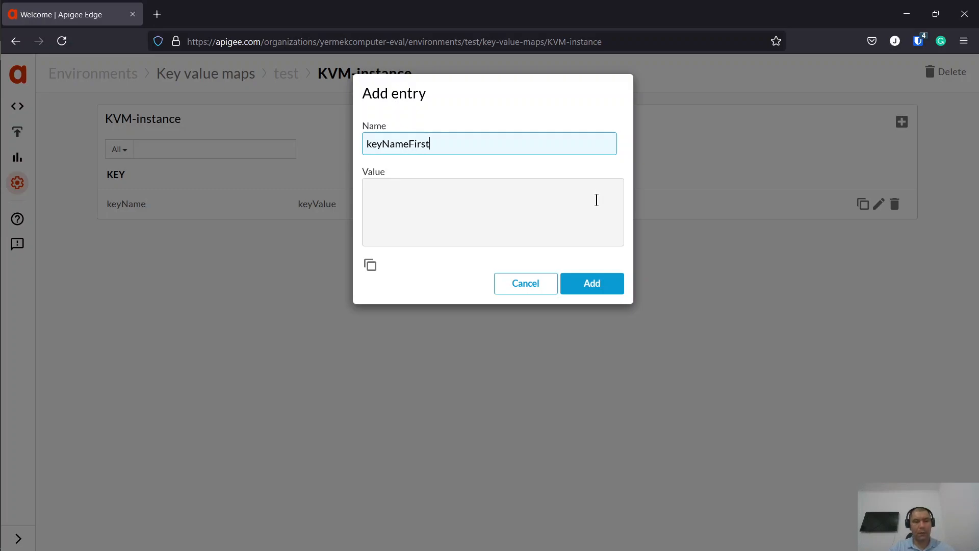
pyautogui.click(597, 200)
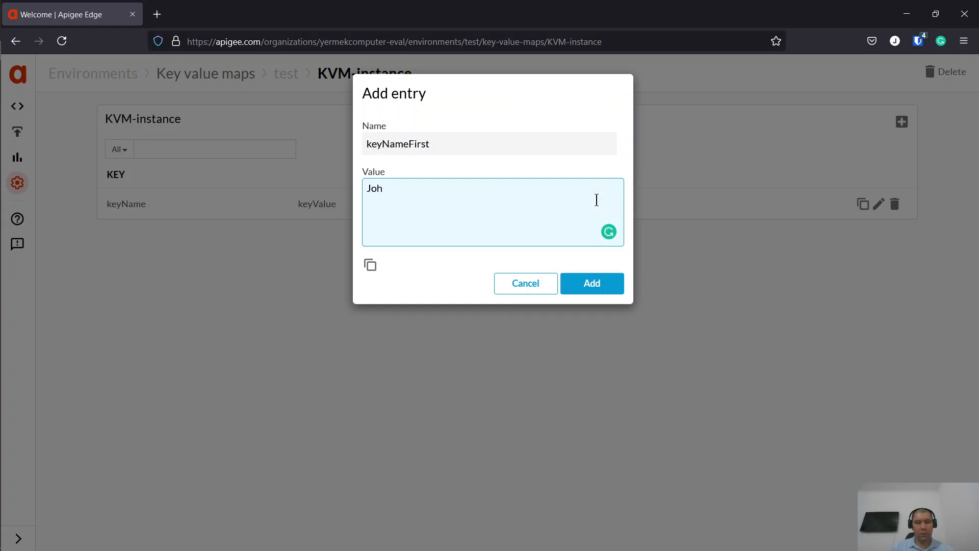
pyautogui.click(593, 284)
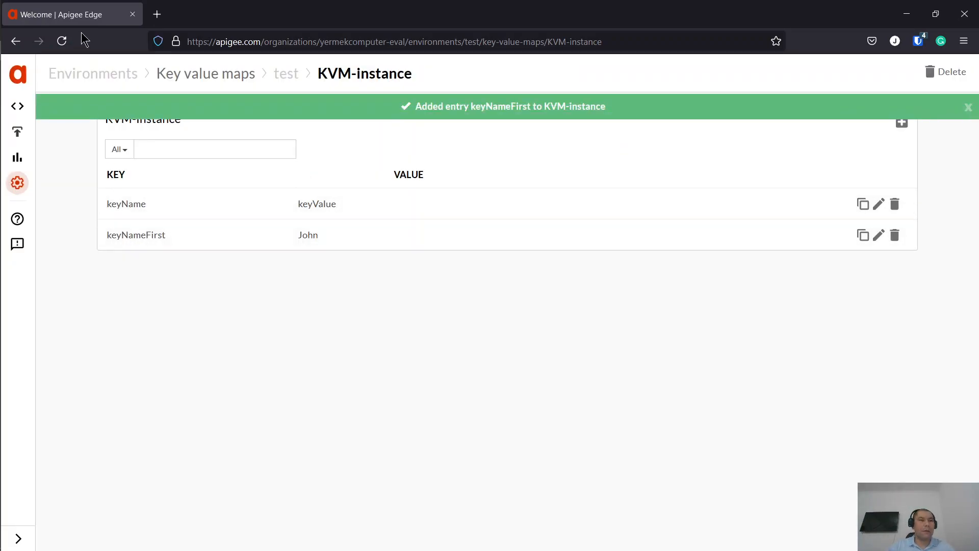
pyautogui.rightClick(84, 17)
# - Duplicate the tab and start a new proxy from Develop > API Proxies with +Proxy
pyautogui.click(148, 111)
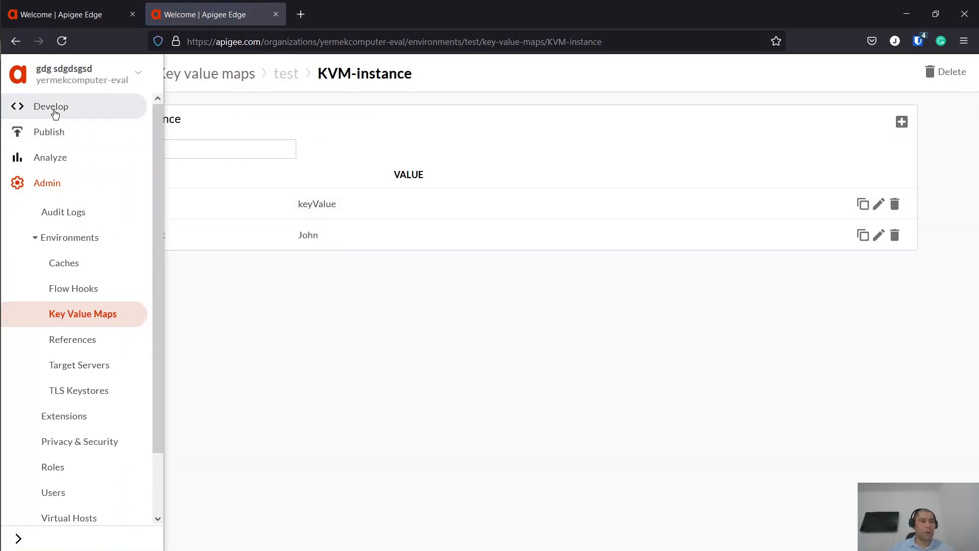
pyautogui.click(53, 109)
pyautogui.click(66, 162)
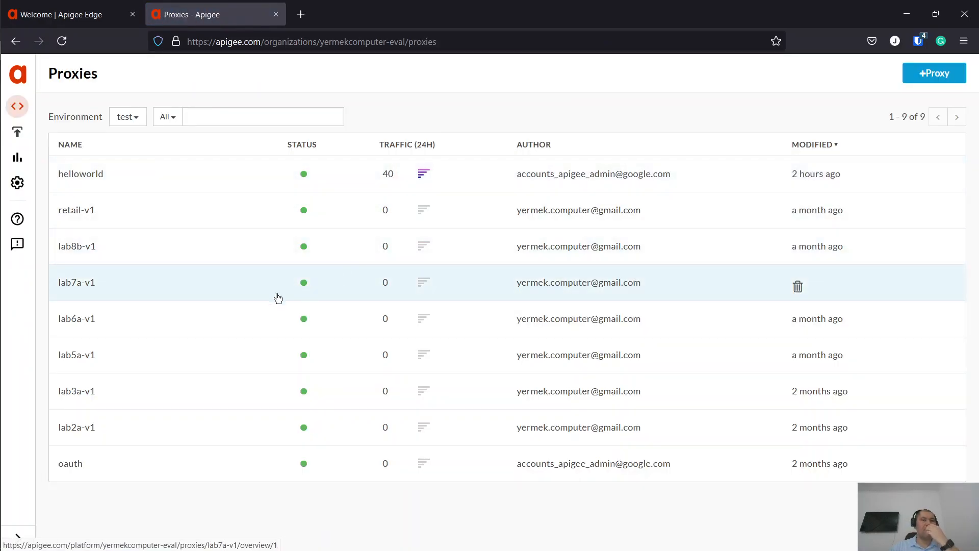
pyautogui.click(935, 73)
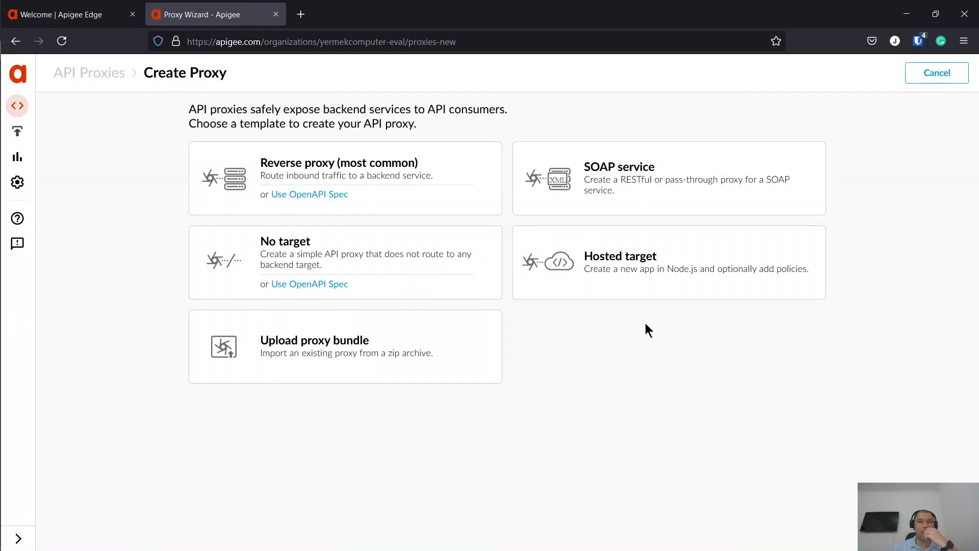
# - Choose the Reverse proxy template and name the proxy proxy-instance
pyautogui.click(370, 168)
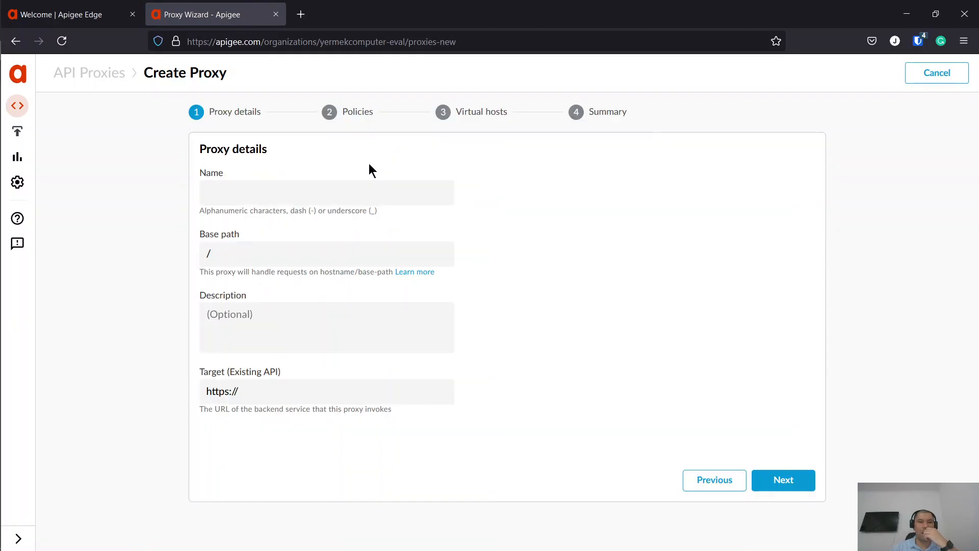
pyautogui.click(383, 186)
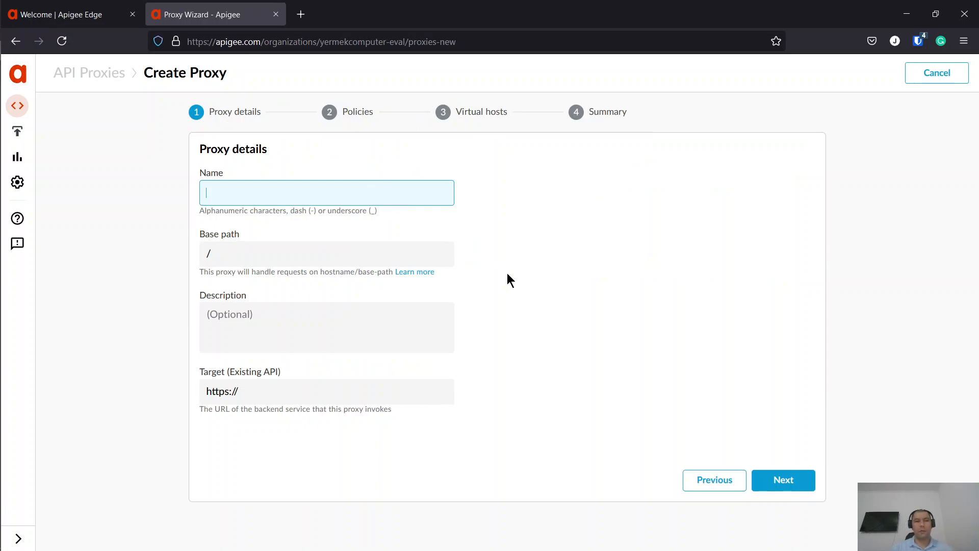
pyautogui.write('proxy-')
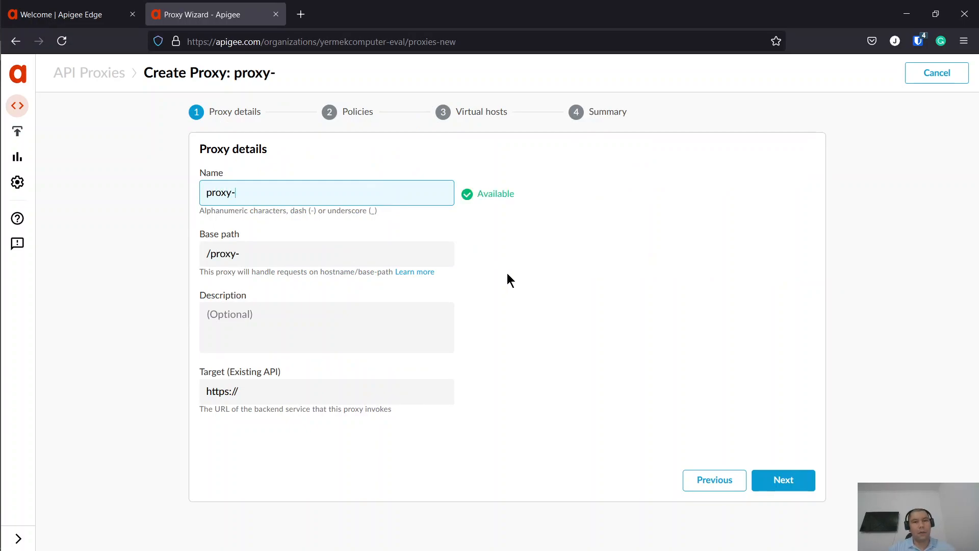
pyautogui.write('uinstan')
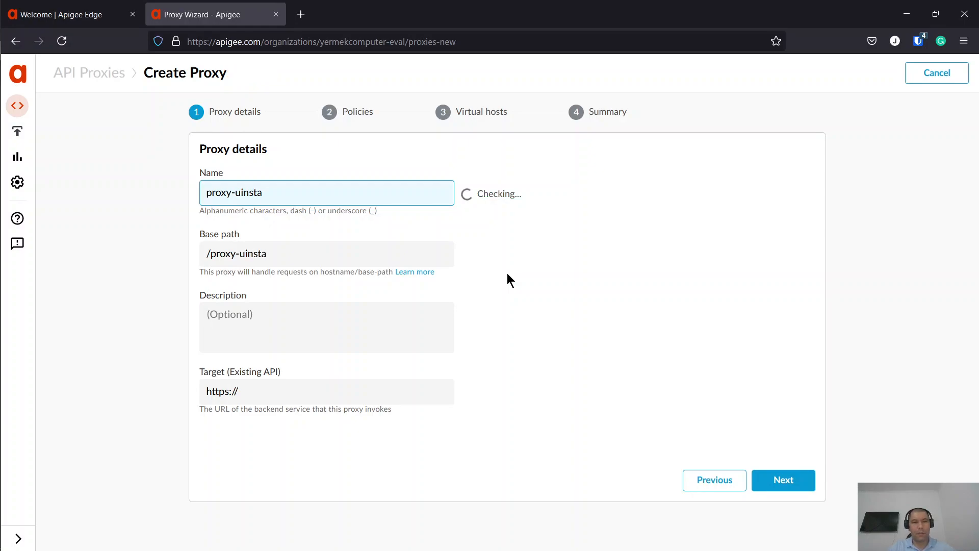
pyautogui.press('BackSpace')
pyautogui.press('BackSpace')
pyautogui.press('BackSpace')
pyautogui.press('BackSpace')
pyautogui.press('BackSpace')
pyautogui.press('BackSpace')
pyautogui.press('BackSpace')
pyautogui.write('instance')
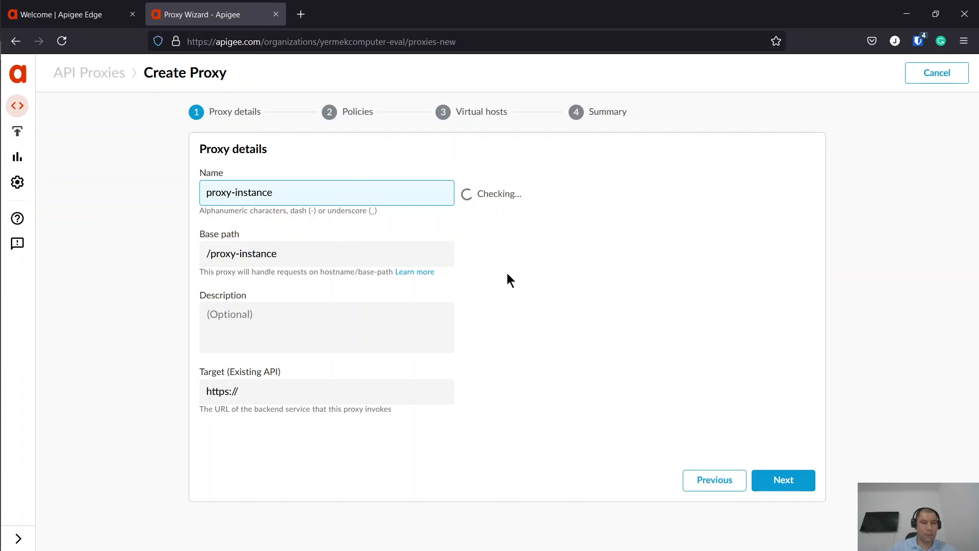
pyautogui.click(785, 482)
pyautogui.click(366, 388)
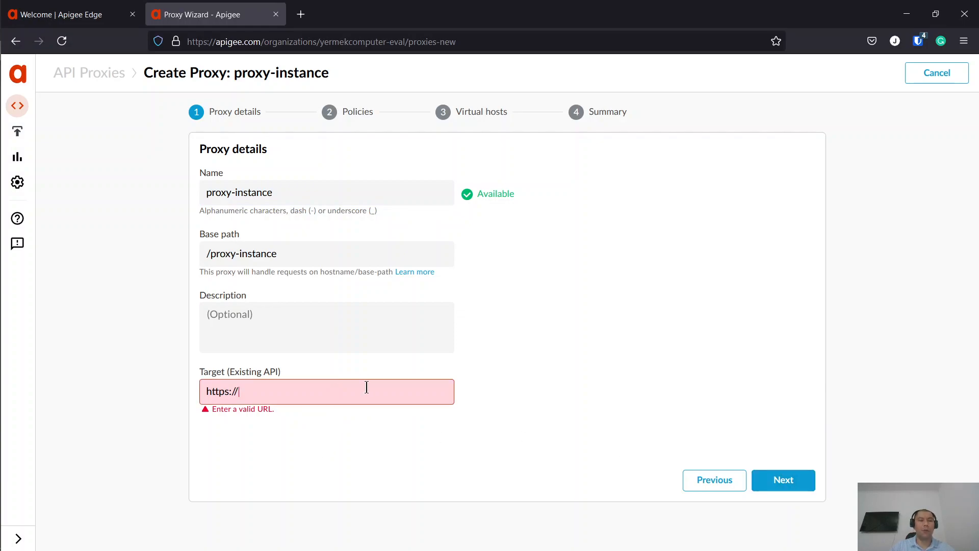
pyautogui.write('htt')
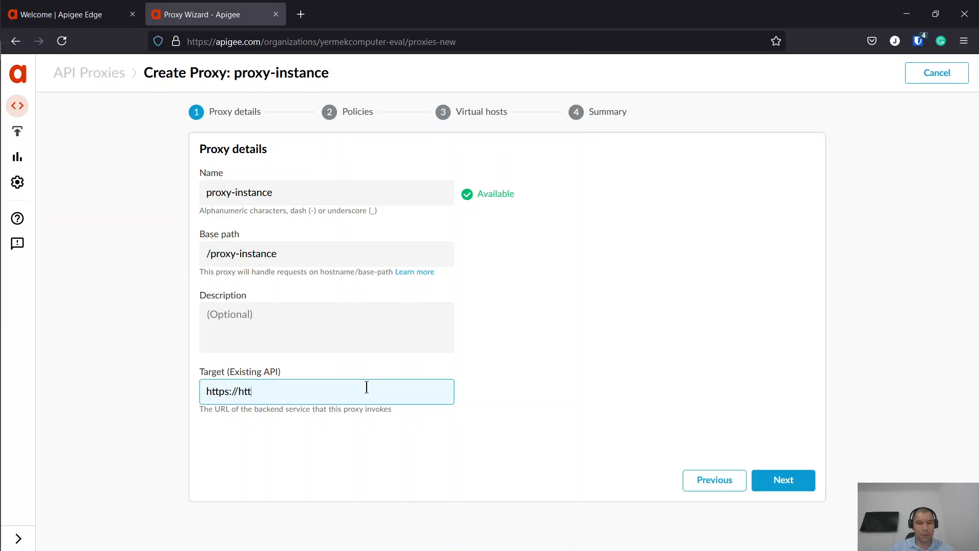
pyautogui.write('pbin.org')
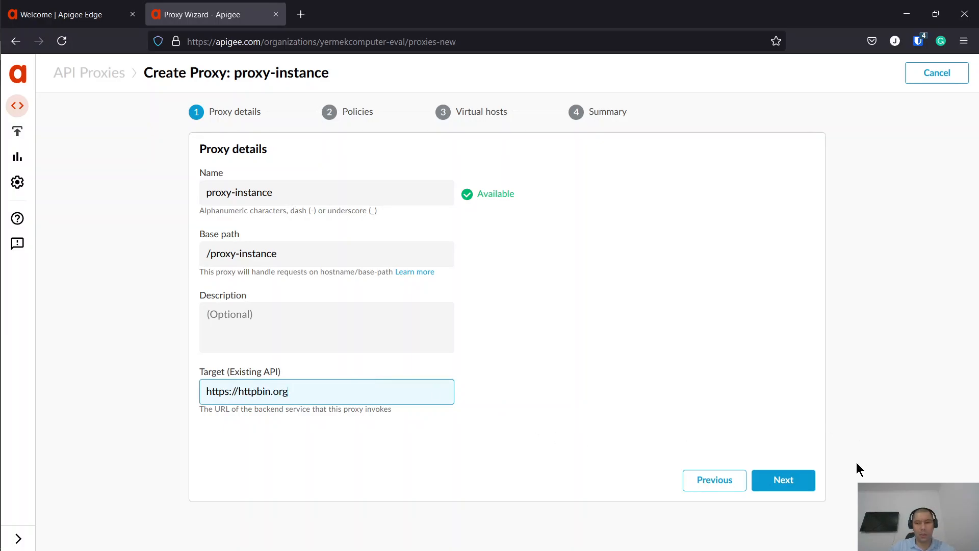
pyautogui.click(805, 478)
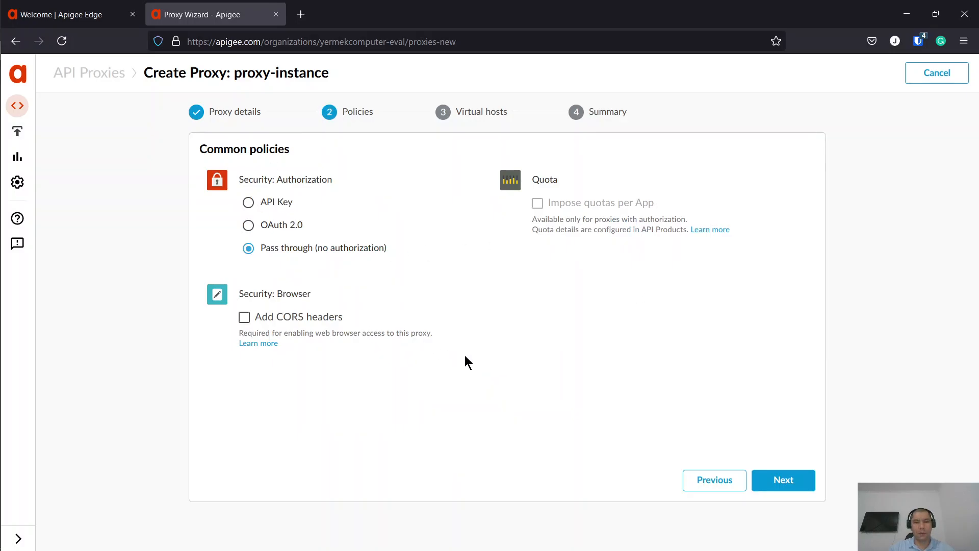
pyautogui.click(780, 478)
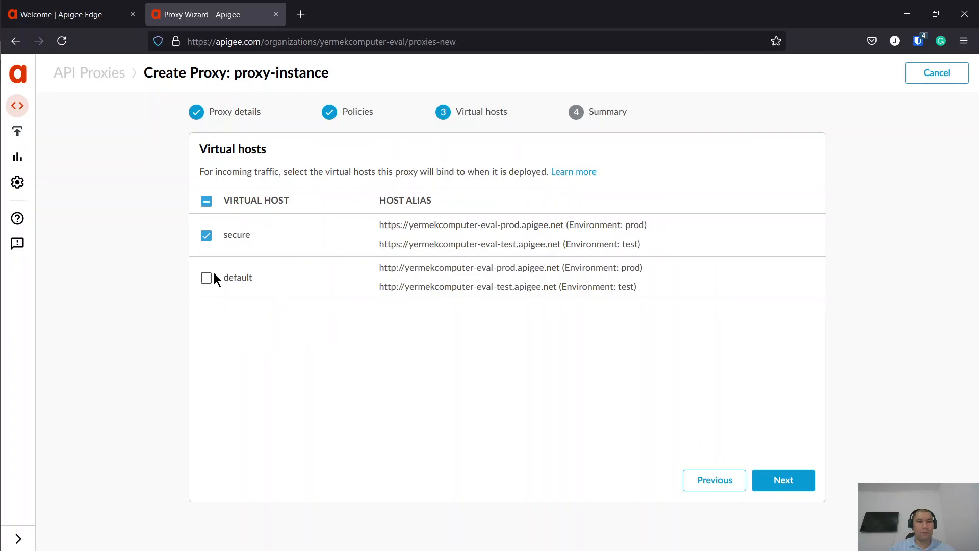
pyautogui.click(779, 479)
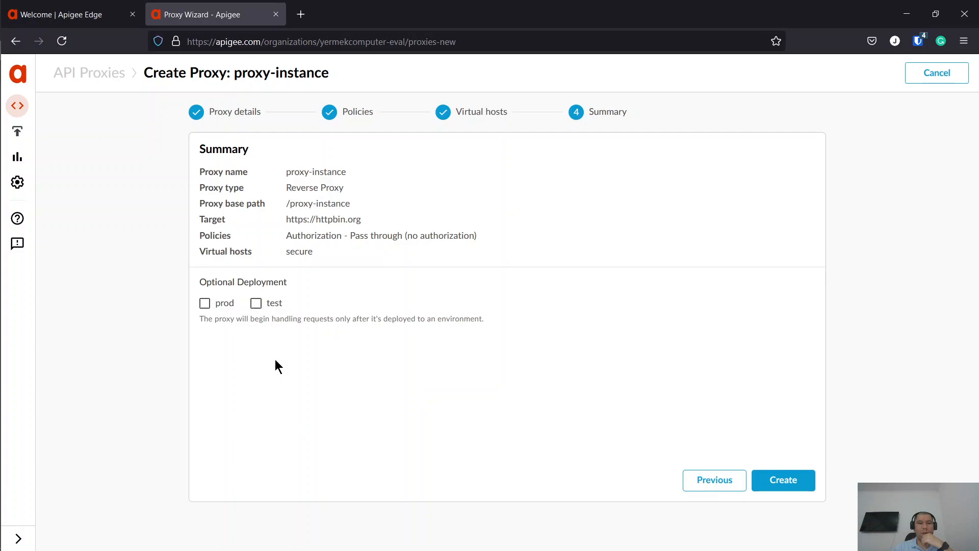
pyautogui.click(788, 481)
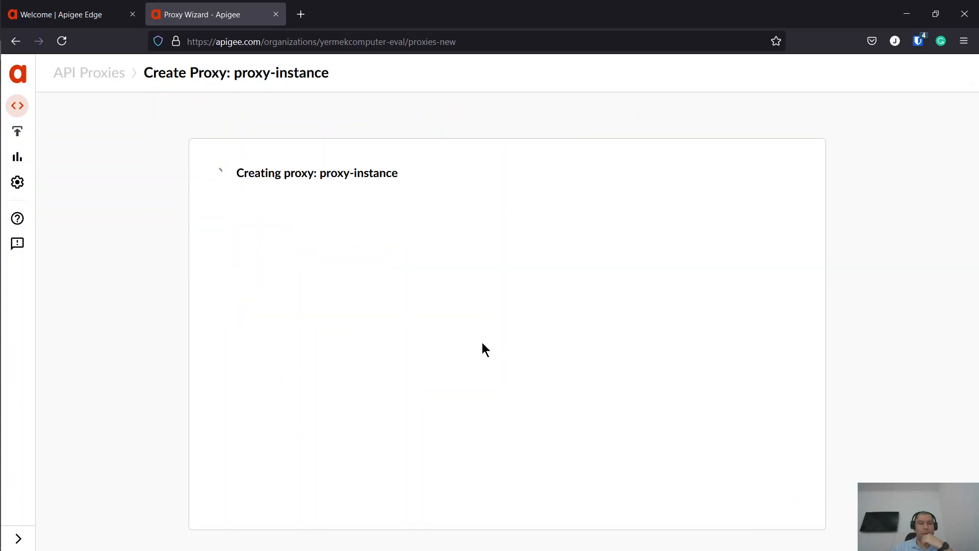
# - Show proxy-instance's Develop view from the proxy list and enlarge the flow diagram
pyautogui.click(534, 499)
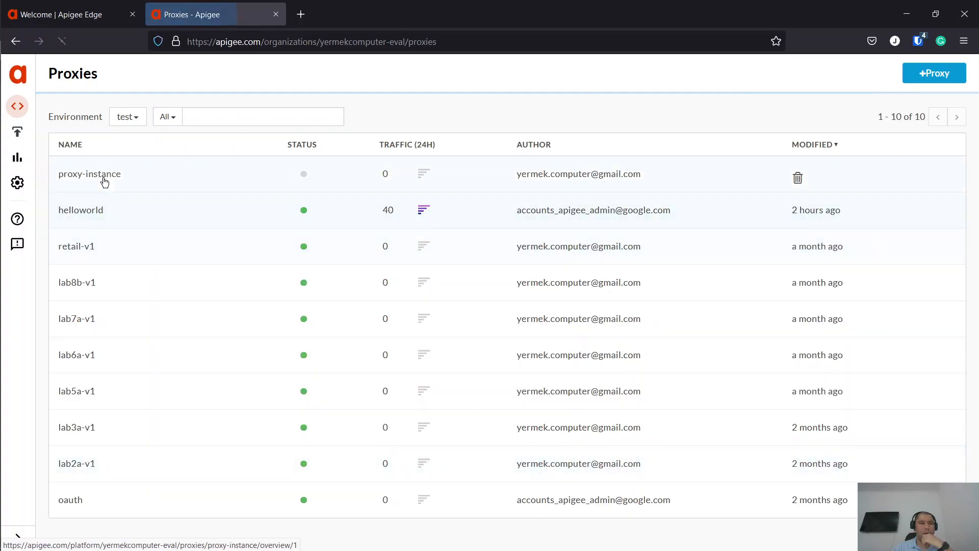
pyautogui.click(104, 178)
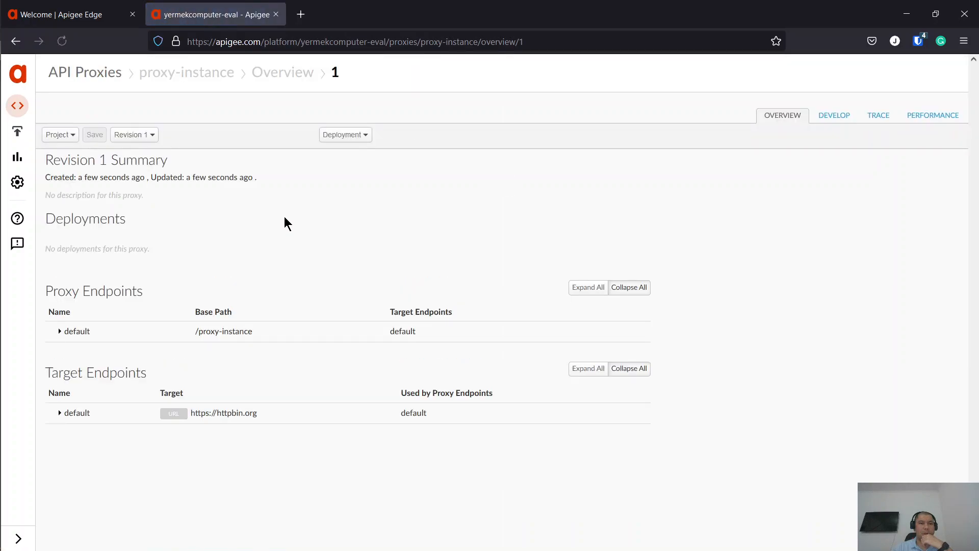
pyautogui.click(833, 119)
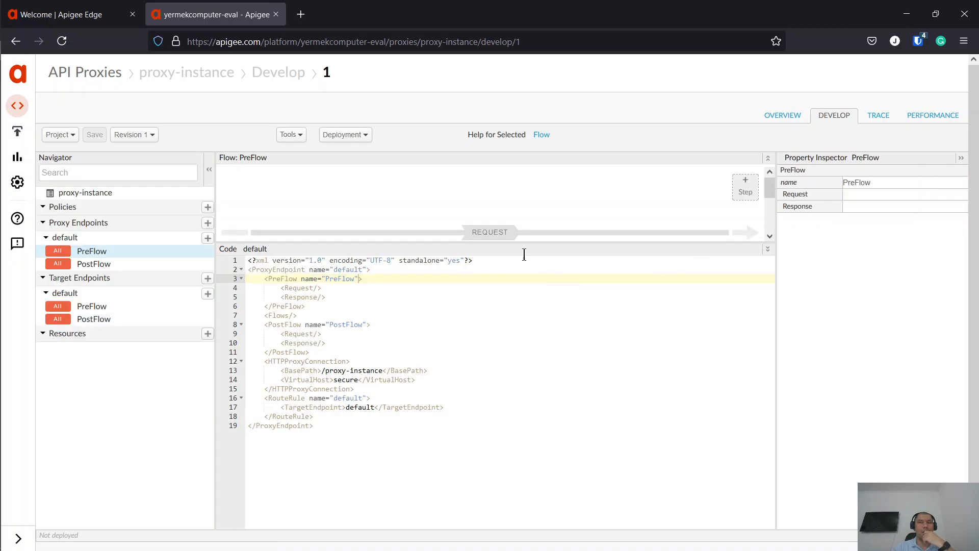
pyautogui.moveTo(384, 237); pyautogui.dragTo(384, 314)
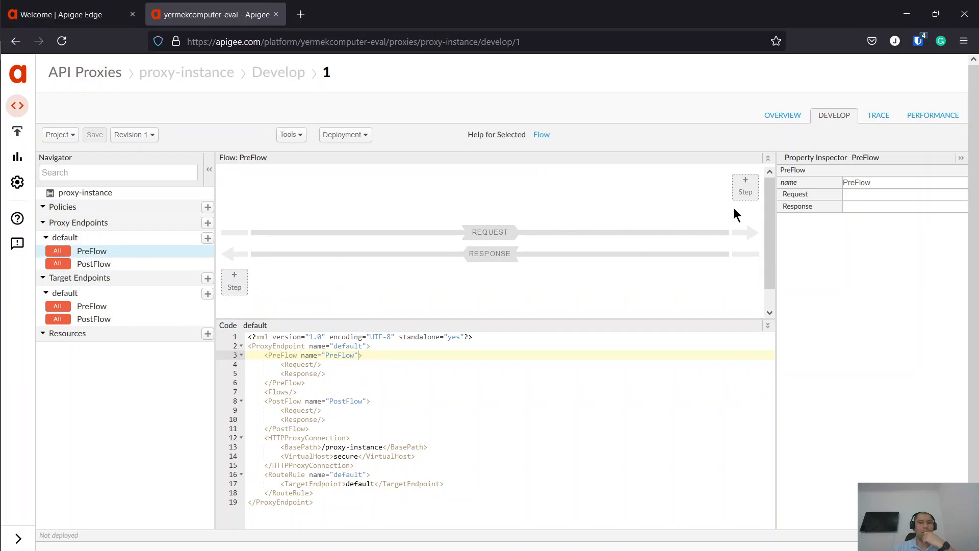
pyautogui.click(745, 193)
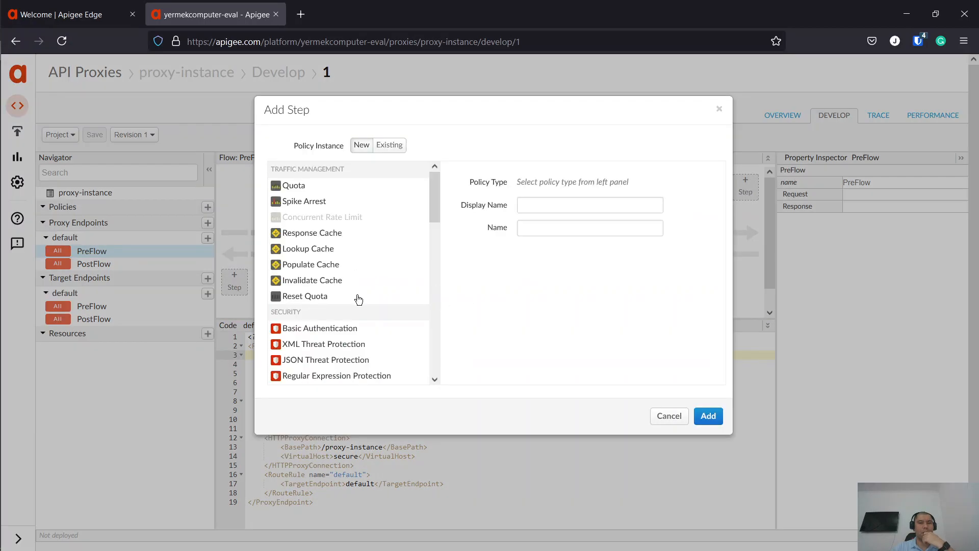
pyautogui.scroll(-2, 357, 301)
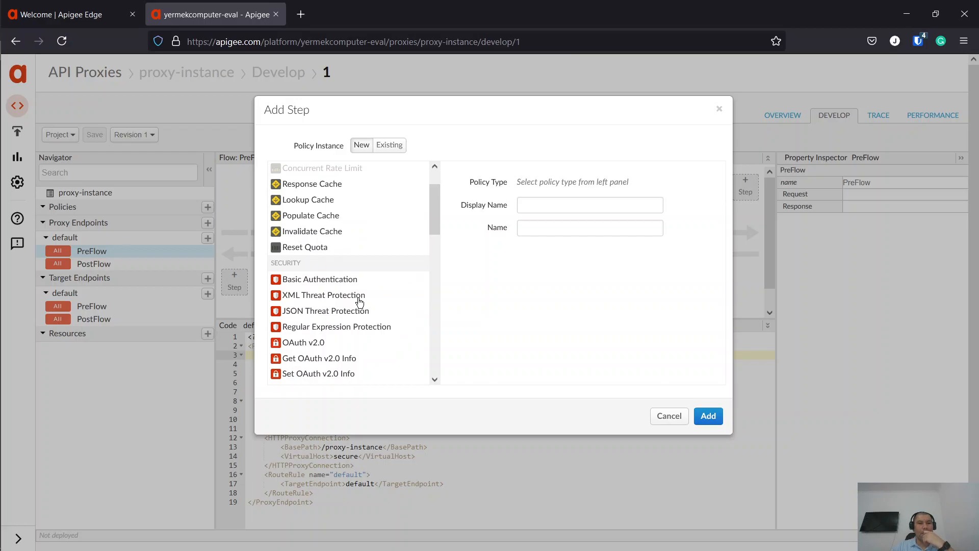
pyautogui.scroll(-2, 359, 302)
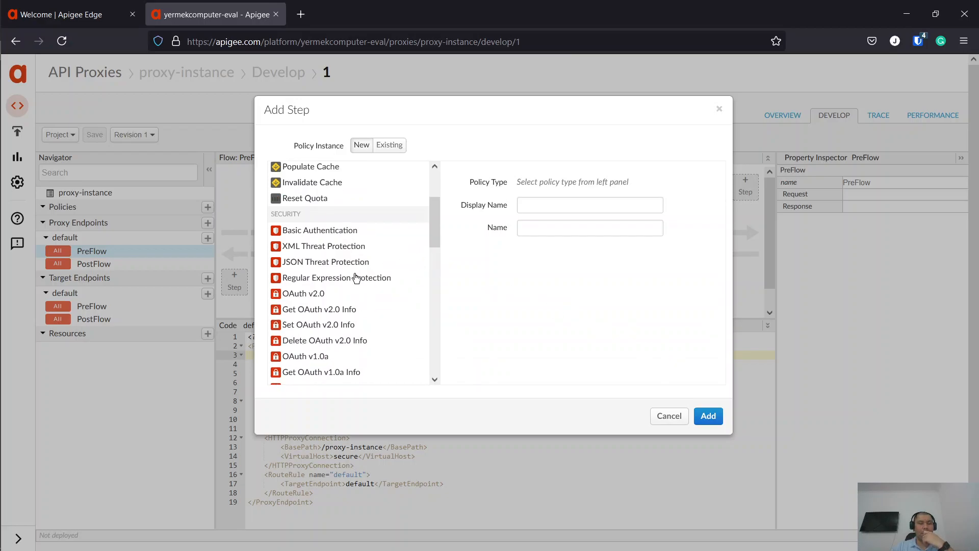
pyautogui.scroll(-15, 356, 278)
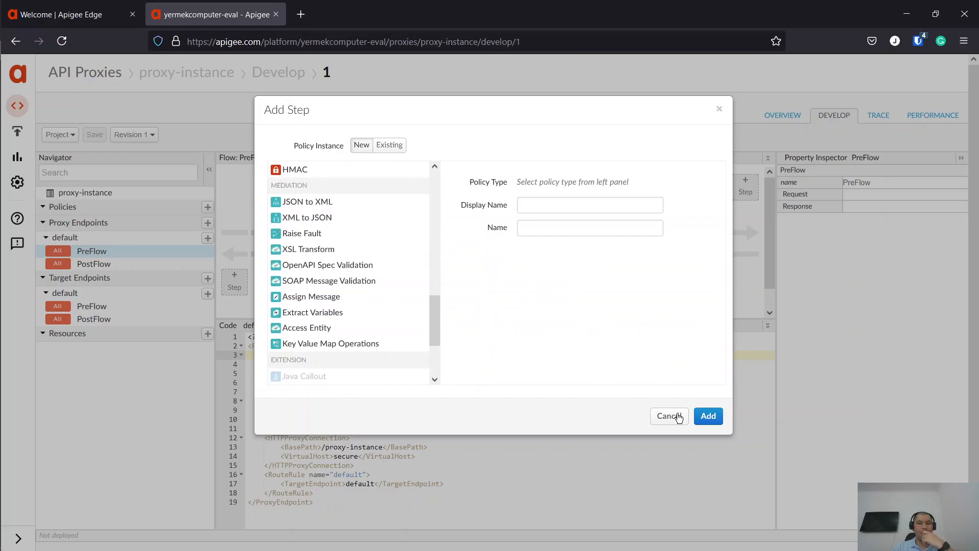
pyautogui.click(678, 416)
# - Add a new JavaScript resource file named JS-setEnvNameVar.js to the proxy
pyautogui.click(207, 333)
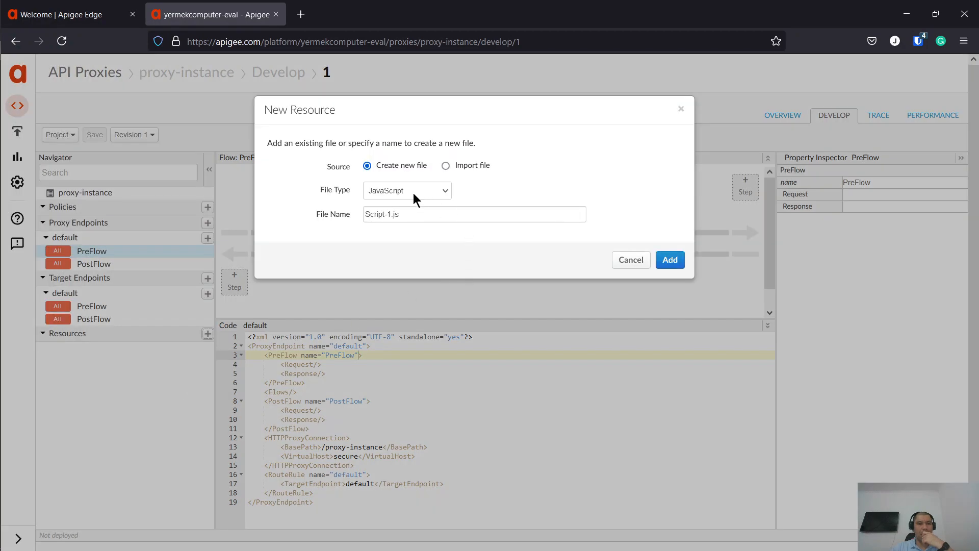
pyautogui.click(392, 214)
pyautogui.moveTo(392, 214); pyautogui.dragTo(321, 214)
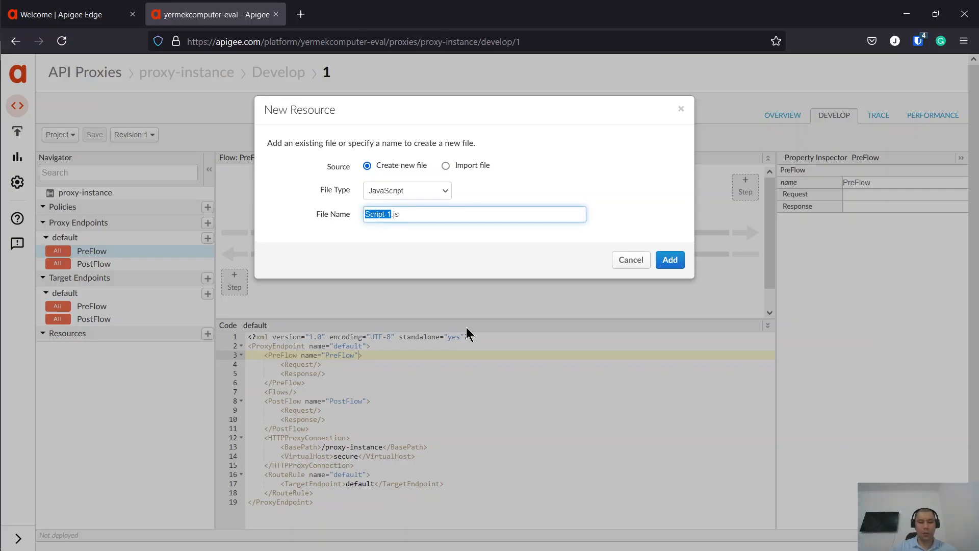
pyautogui.write('JS')
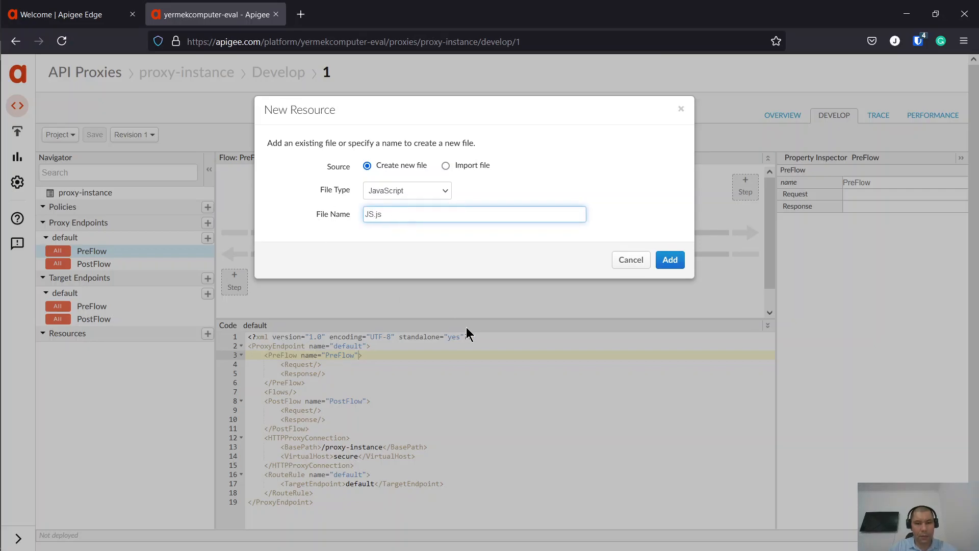
pyautogui.write('-')
pyautogui.write('s')
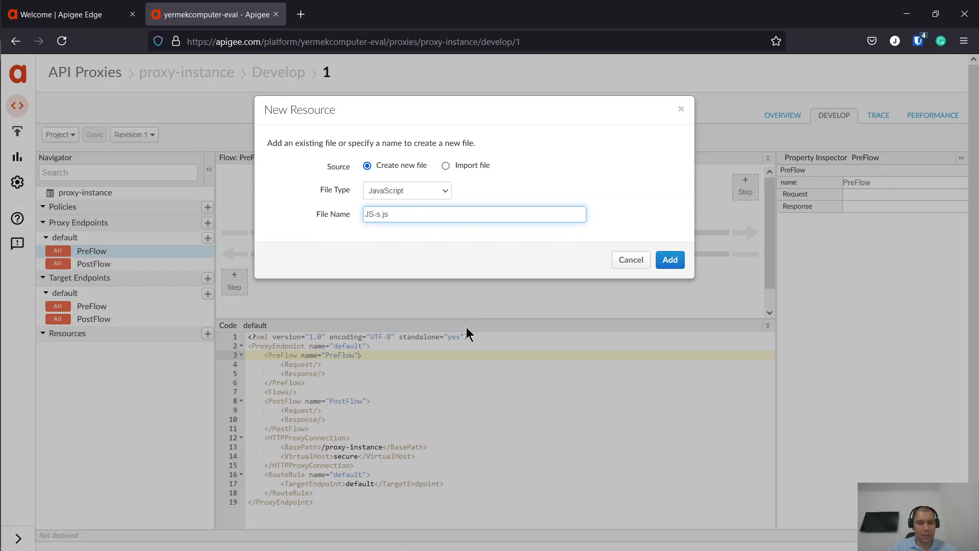
pyautogui.write('etEnvN')
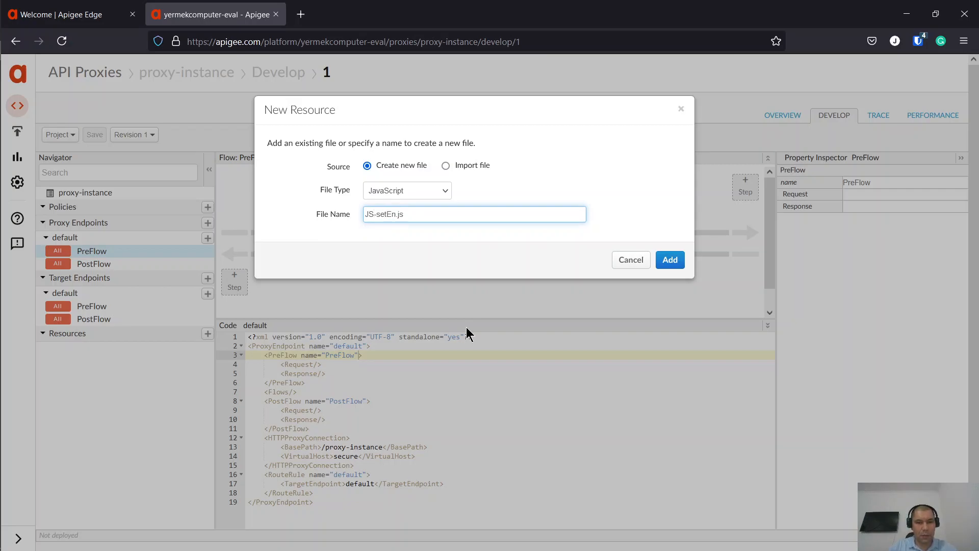
pyautogui.write('ameVar')
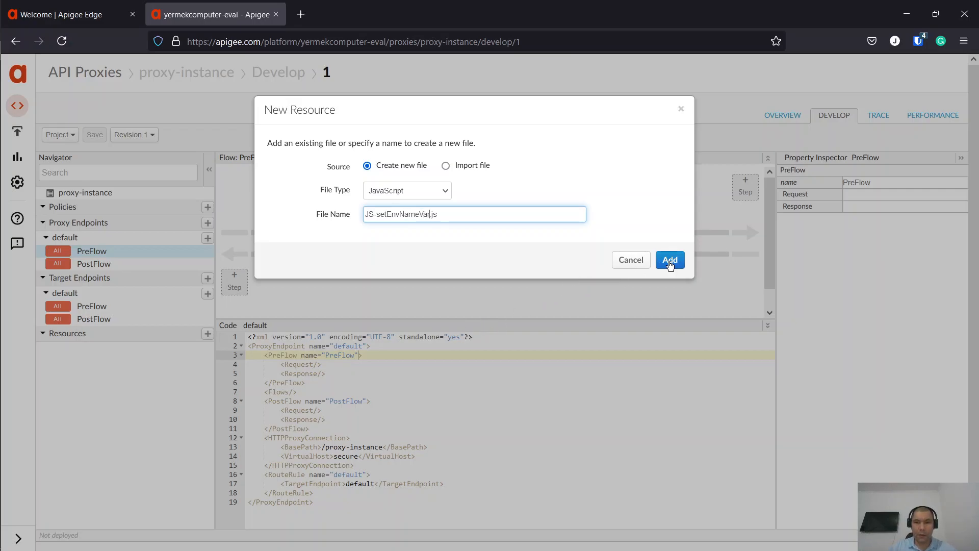
pyautogui.click(669, 260)
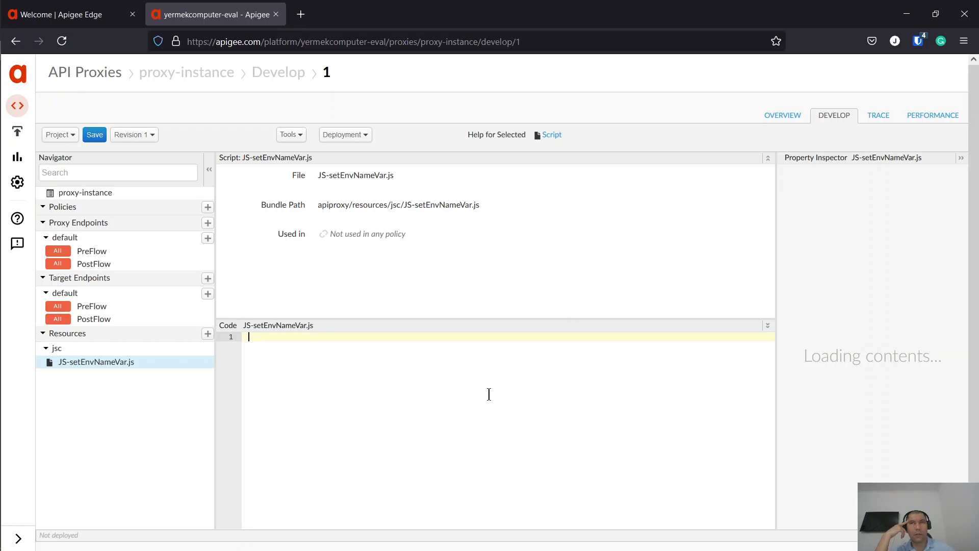
# - Write switch (context.getVariable("environment.name")){ followed by case "test": in JS-setEnvNameVar.js
pyautogui.write('sw')
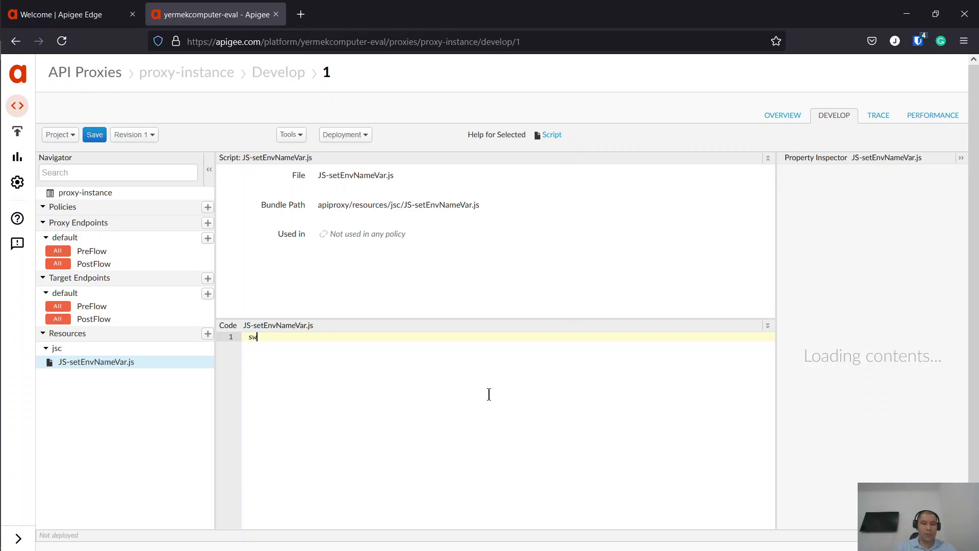
pyautogui.write('itch (')
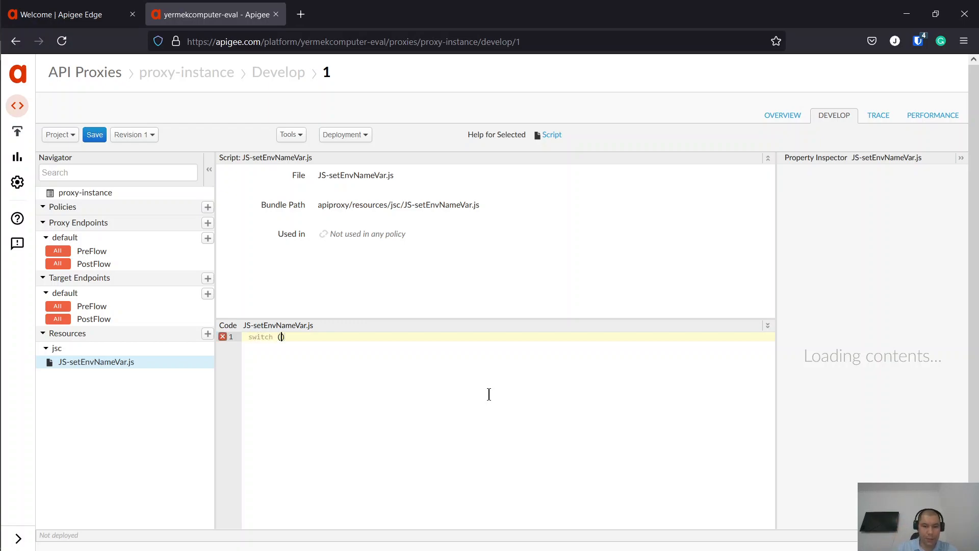
pyautogui.write('conte')
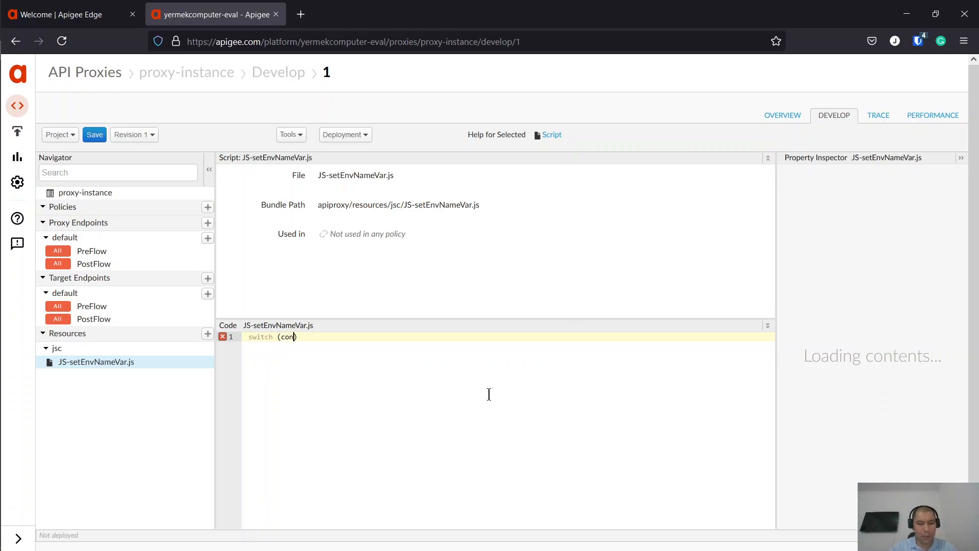
pyautogui.write('xt.')
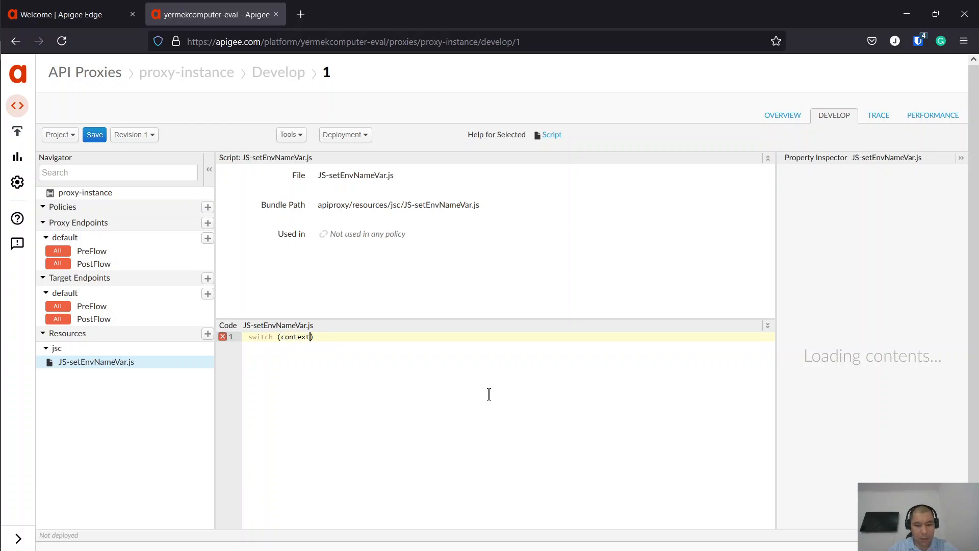
pyautogui.write('get')
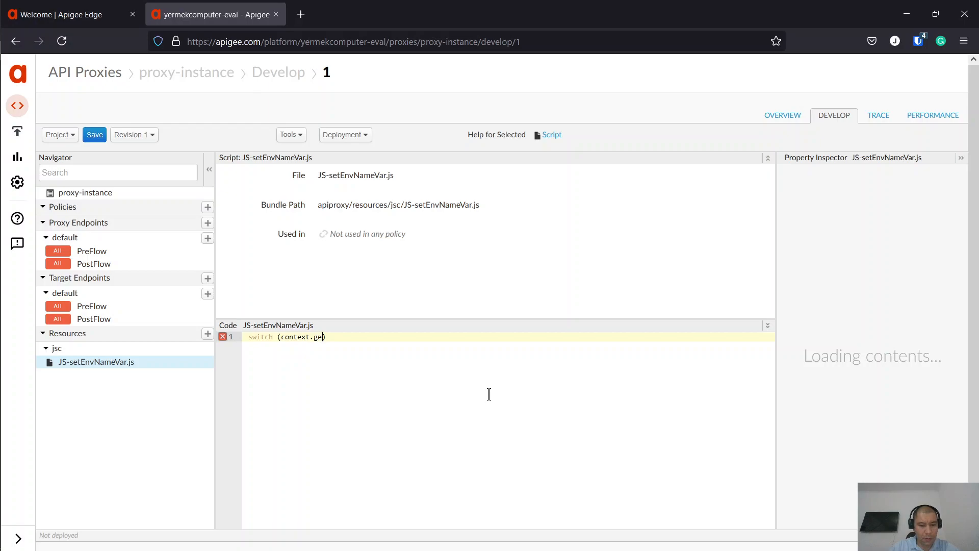
pyautogui.write('Variable')
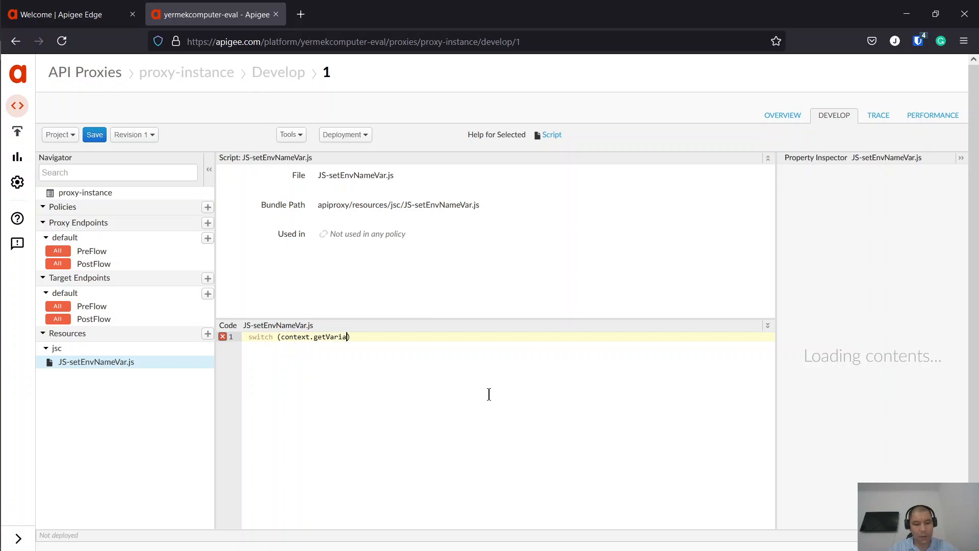
pyautogui.write('(')
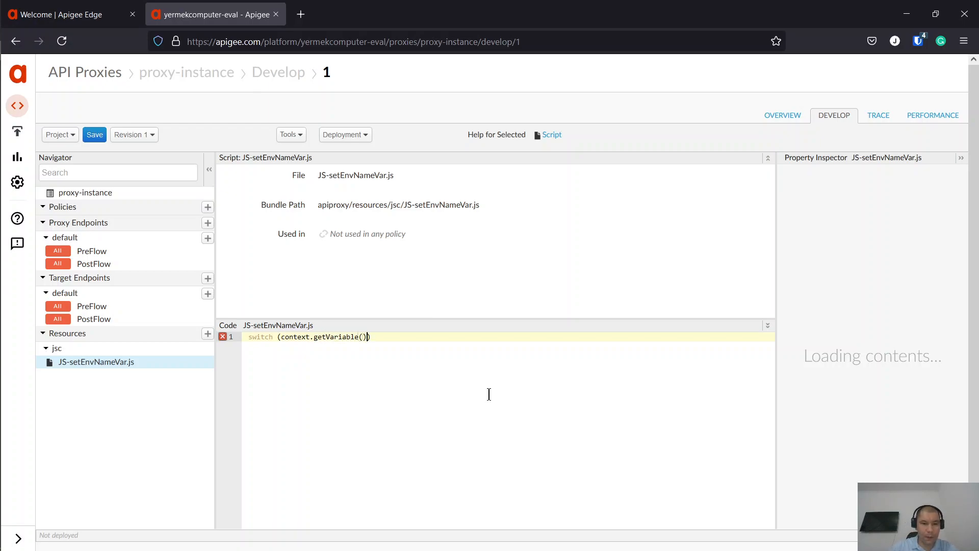
pyautogui.write('"')
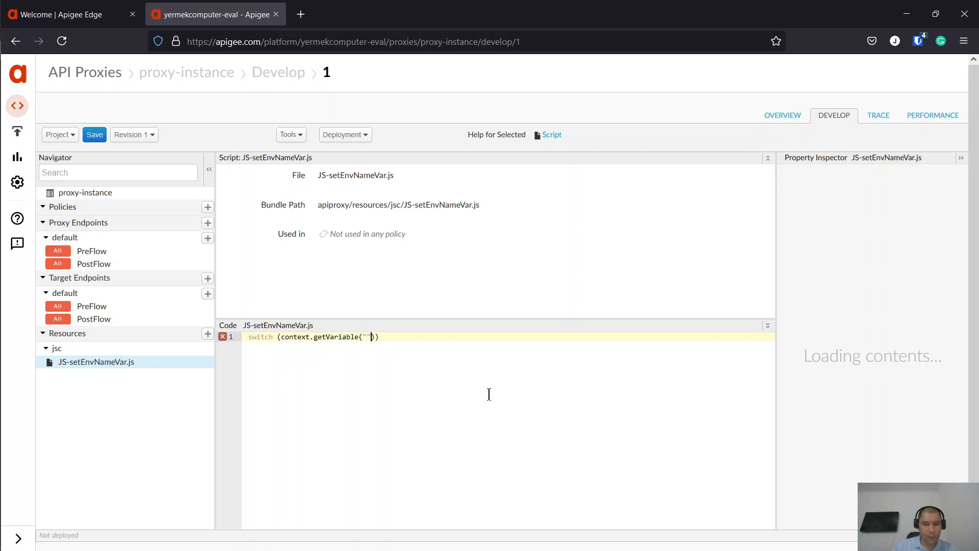
pyautogui.write('environment.name')
pyautogui.press('End')
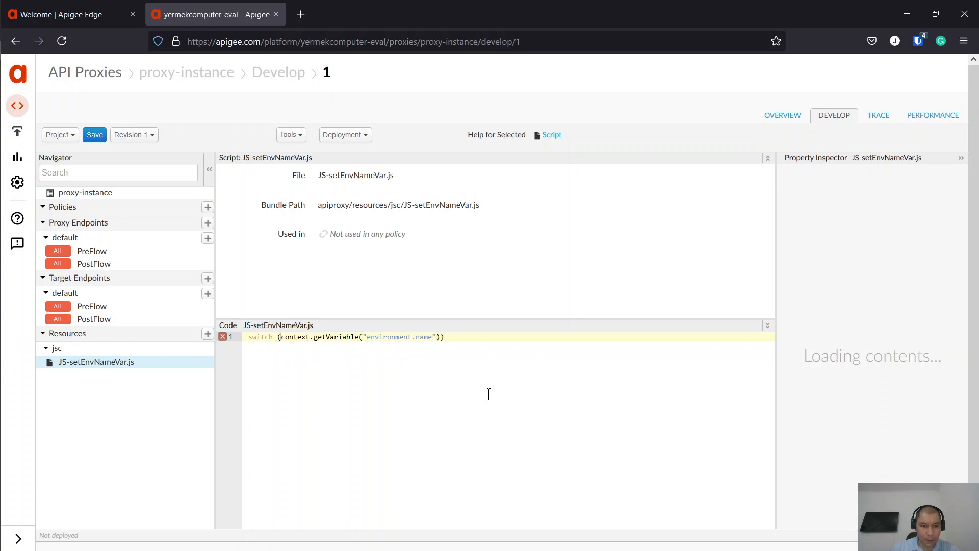
pyautogui.write('{')
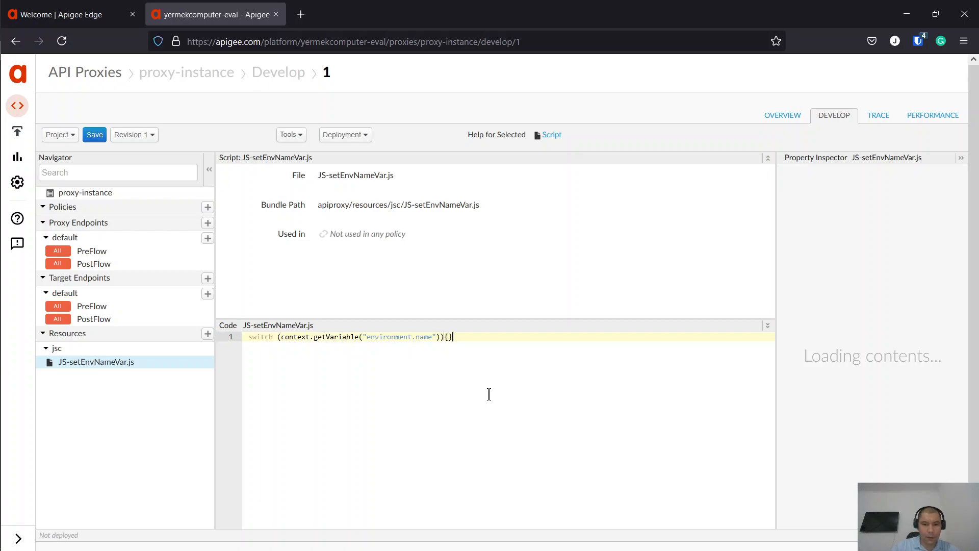
pyautogui.press('Return')
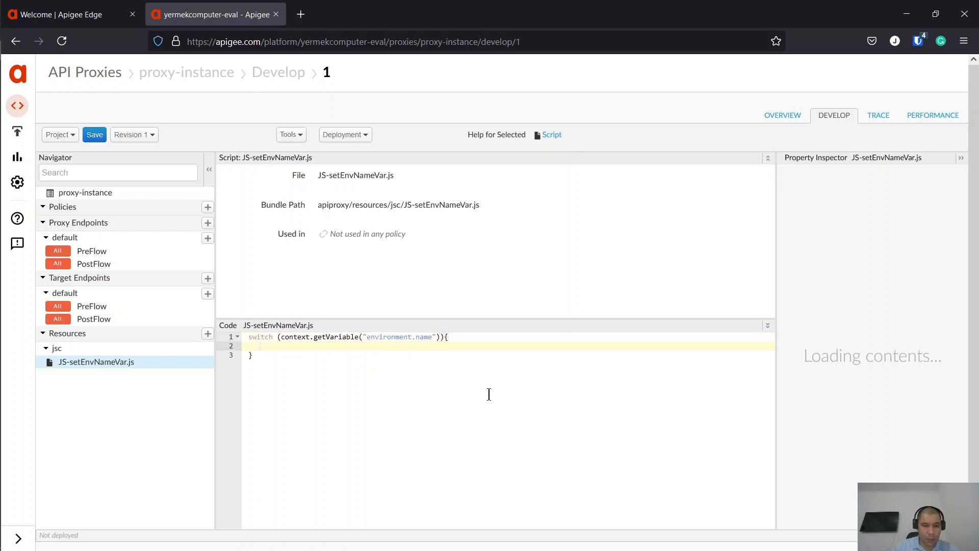
pyautogui.write('case')
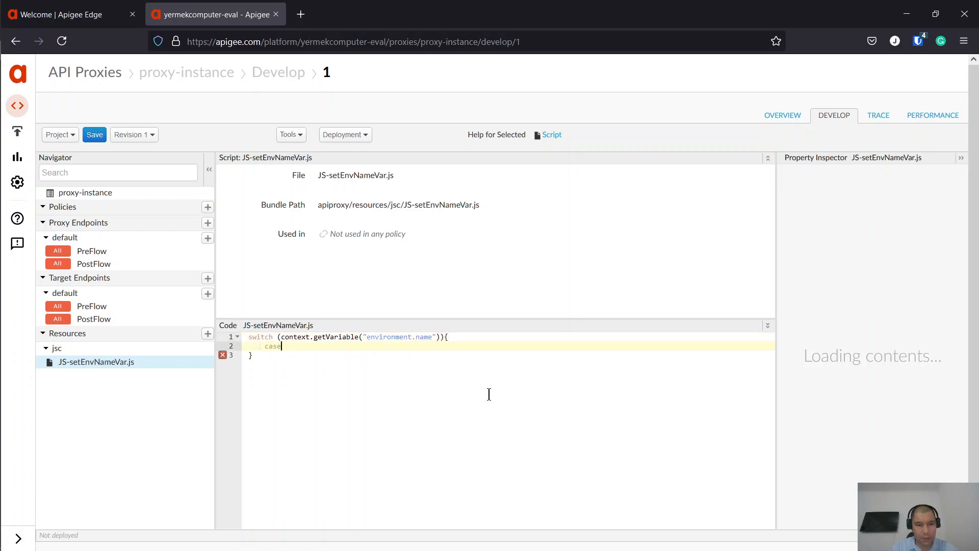
pyautogui.write(' ""test')
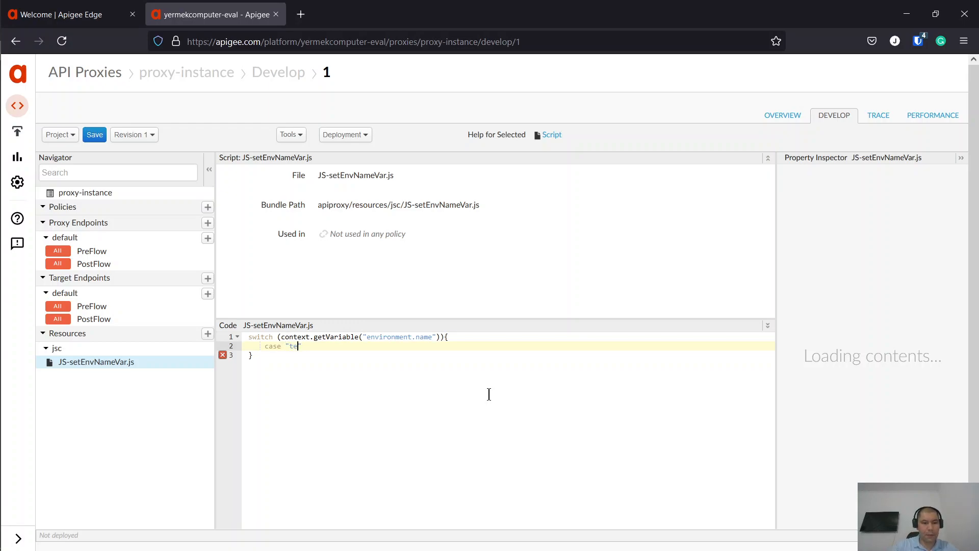
pyautogui.write(':')
pyautogui.press('Return')
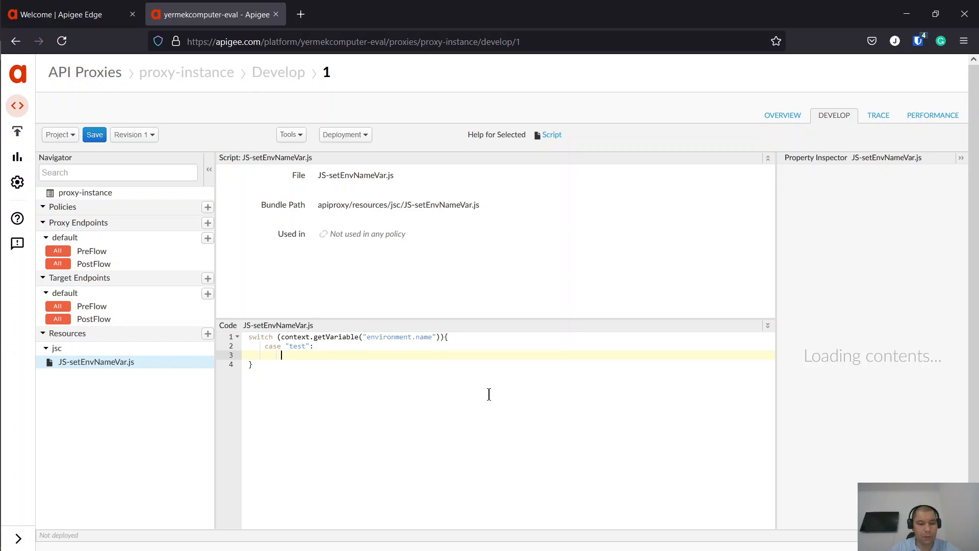
# - Under case "test", add context.setVariable("KVMkeyName", "k1"); and break;, then start a new line
pyautogui.write('context.setVa')
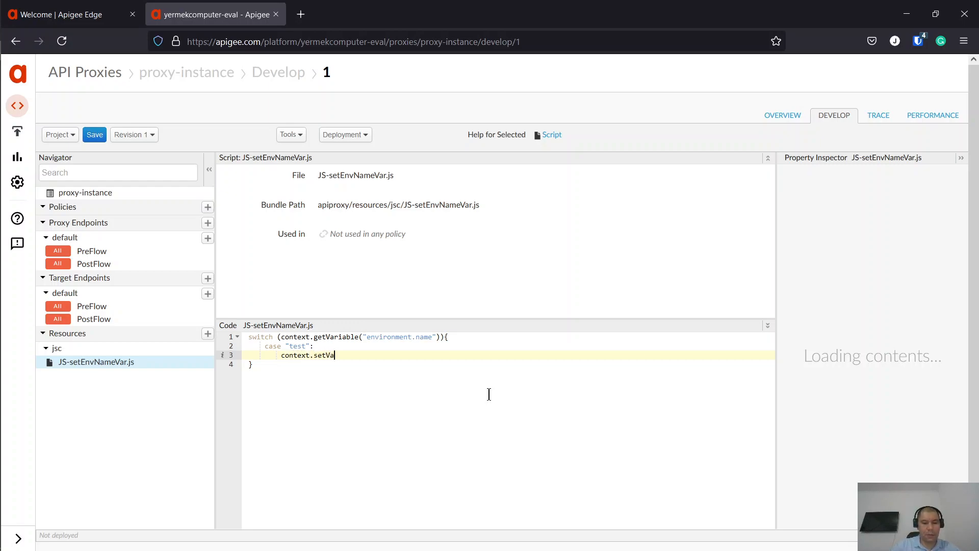
pyautogui.write('riable()')
pyautogui.press('Left')
pyautogui.write('"')
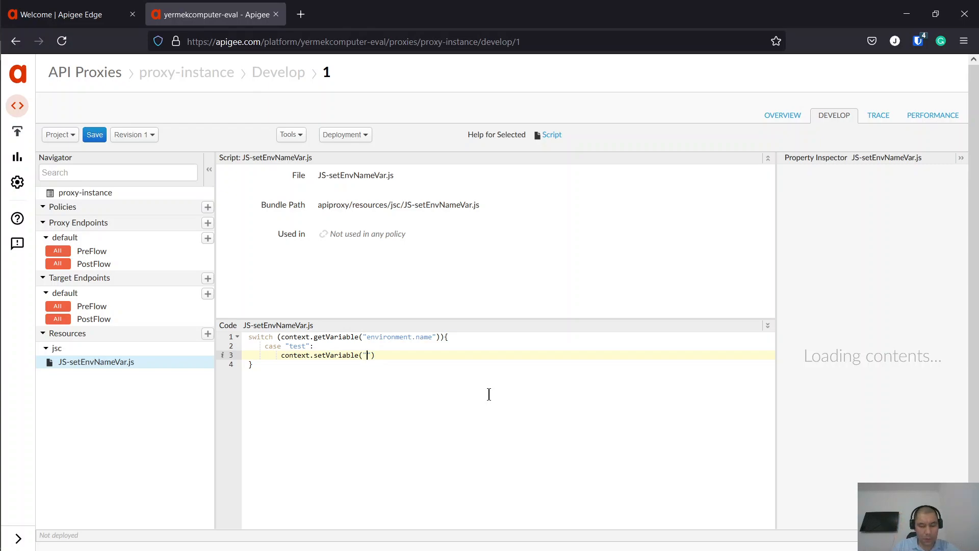
pyautogui.write('ke')
pyautogui.press('BackSpace')
pyautogui.press('BackSpace')
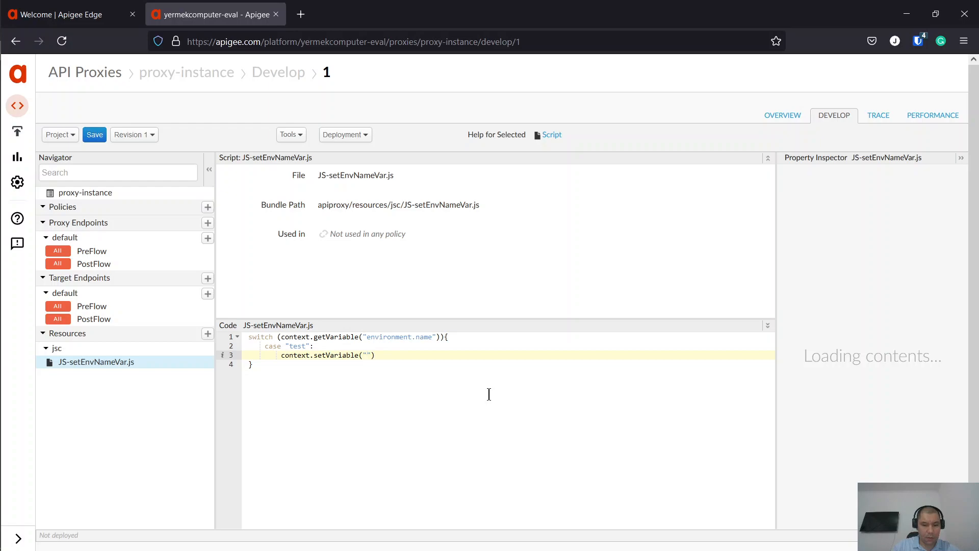
pyautogui.write('KVMkeyName", ""')
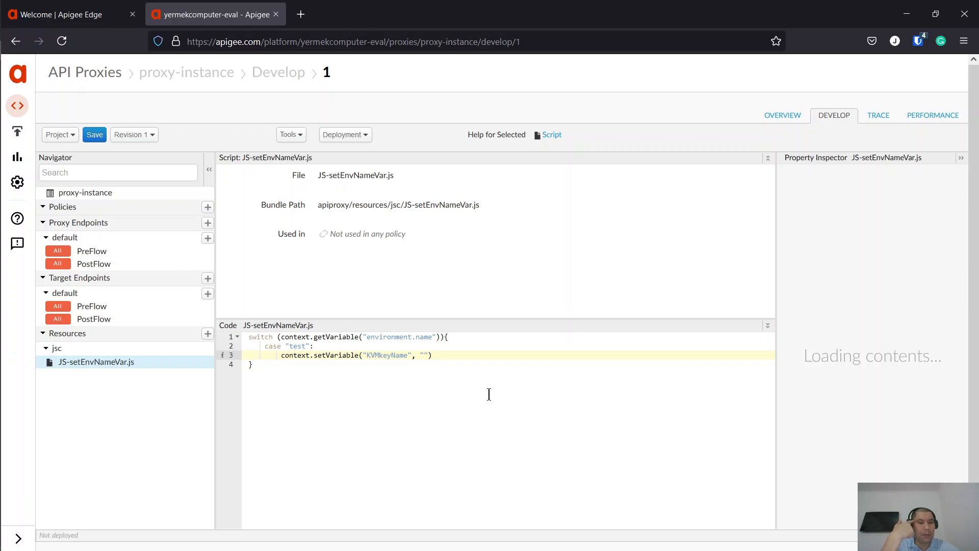
pyautogui.write('k')
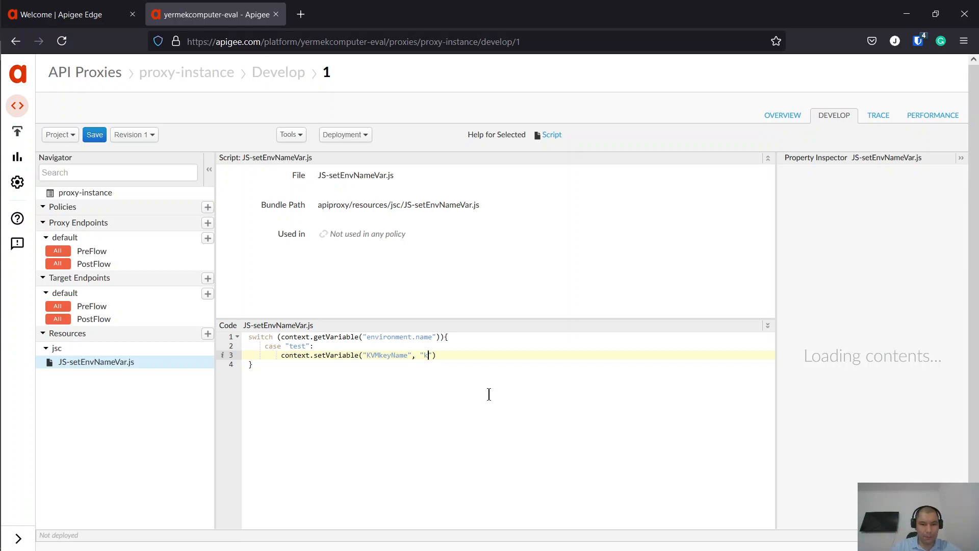
pyautogui.write('1");')
pyautogui.press('Return')
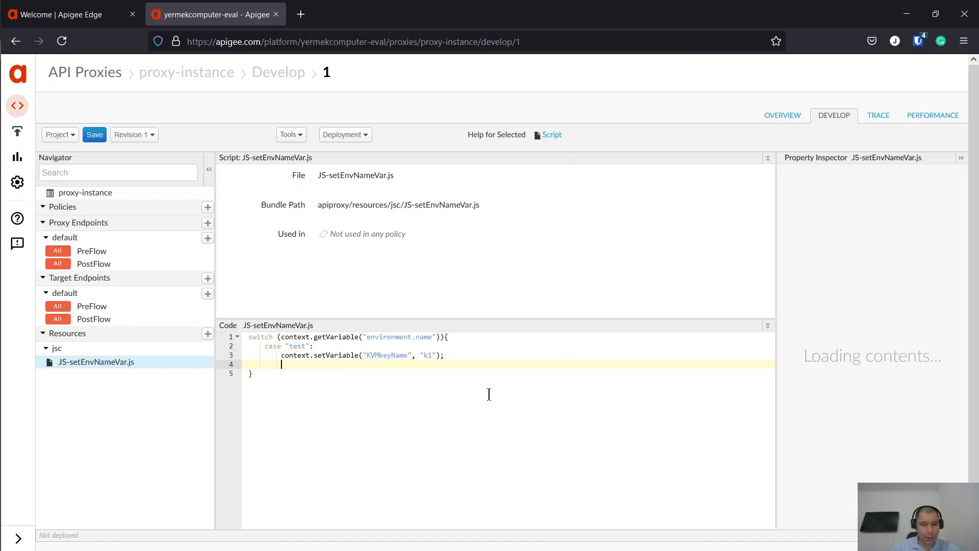
pyautogui.write('brea')
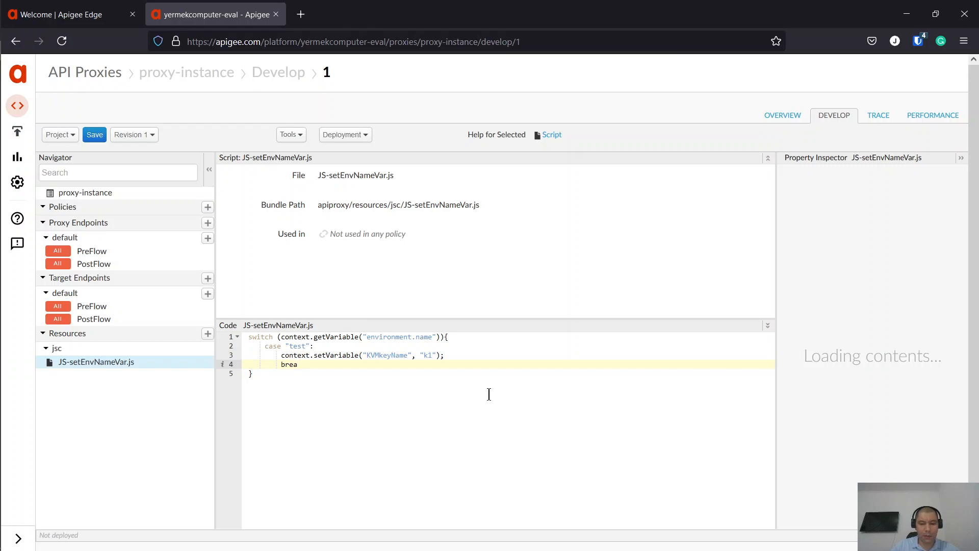
pyautogui.write('k;')
pyautogui.press('Return')
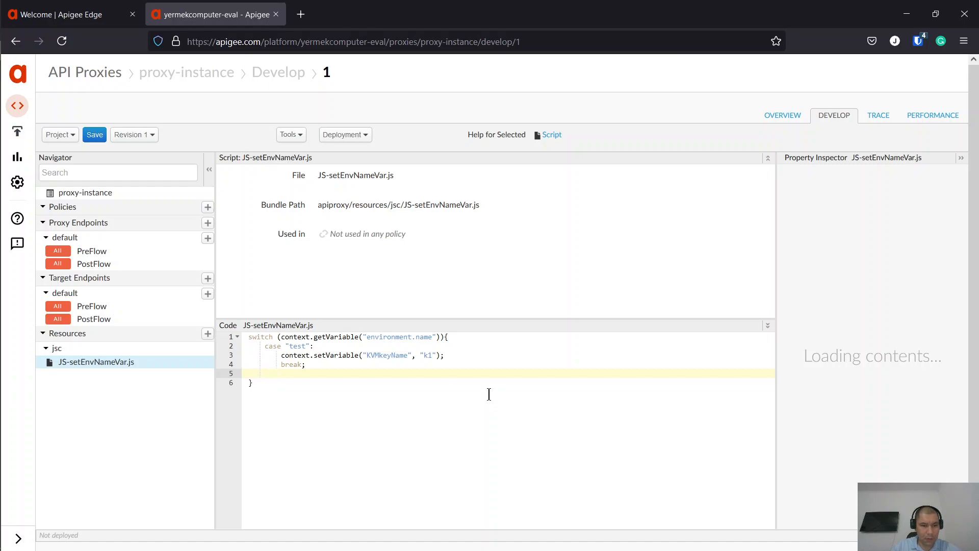
# - Add a "prod" case below the test case that calls context.setVariable("KVMkeyName", ...)
pyautogui.write('case')
pyautogui.press('Up')
pyautogui.press('Up')
pyautogui.press('Up')
pyautogui.press('Left')
pyautogui.press('Left')
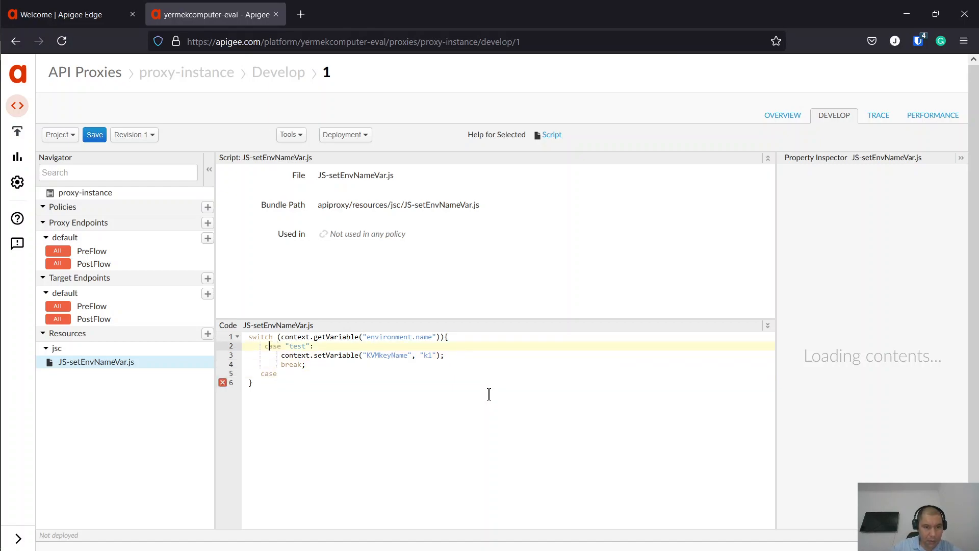
pyautogui.press('BackSpace')
pyautogui.press('Down')
pyautogui.press('Down')
pyautogui.press('Down')
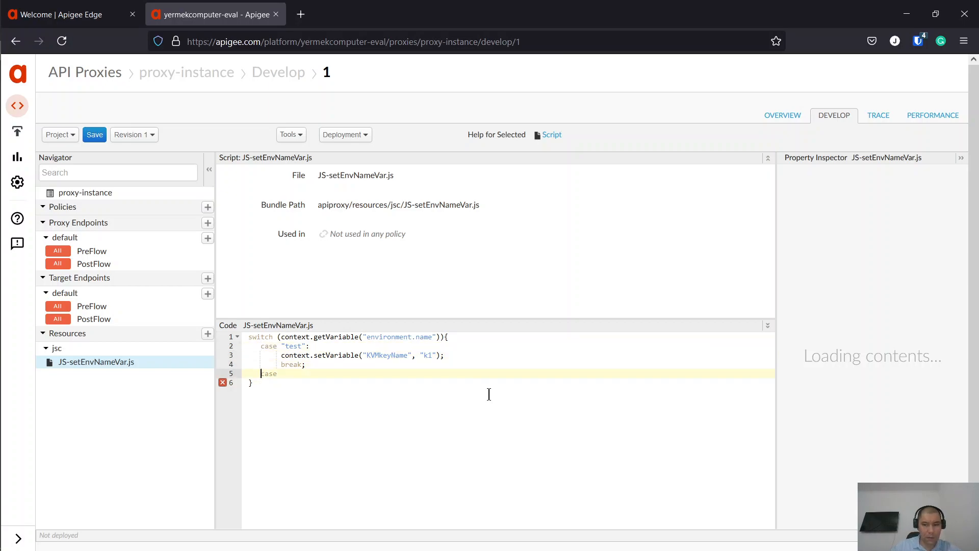
pyautogui.write('"')
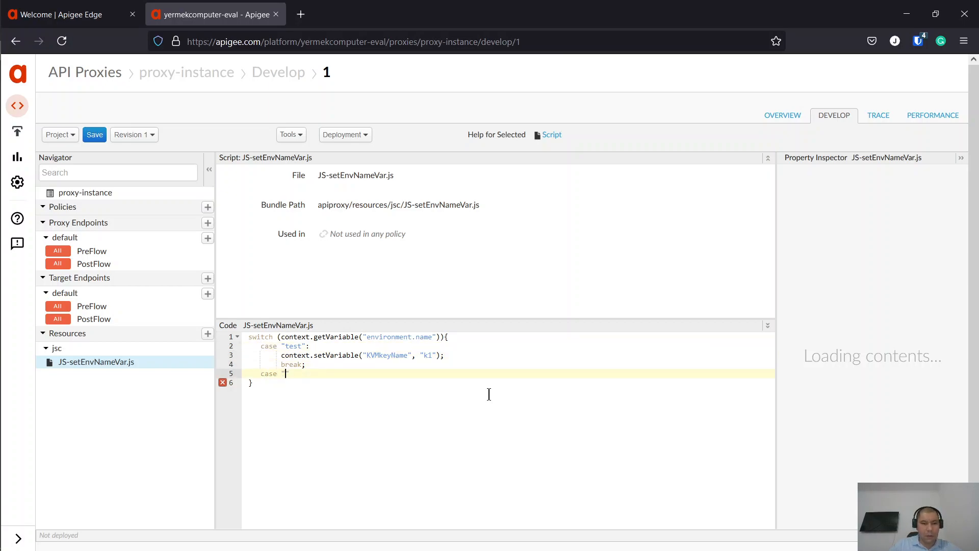
pyautogui.write('prod')
pyautogui.click(341, 135)
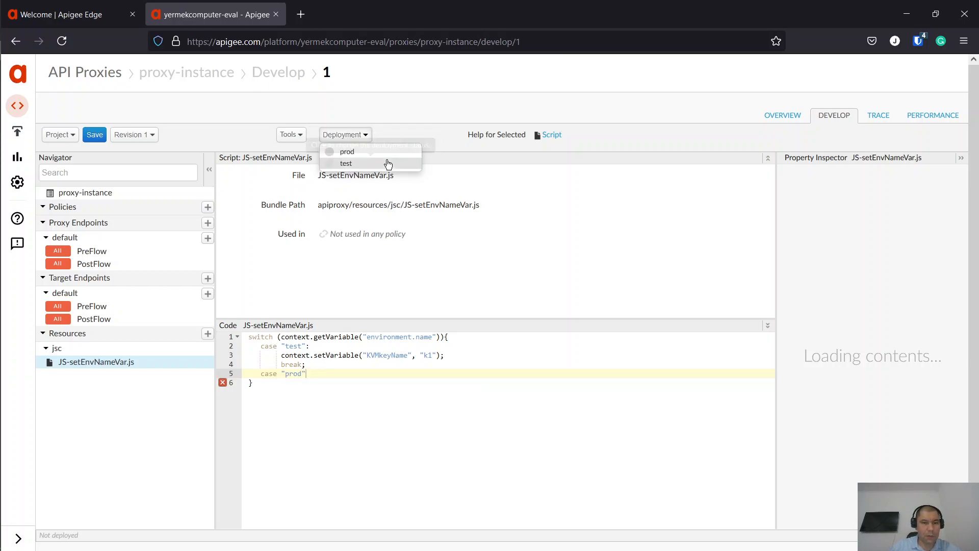
pyautogui.click(328, 382)
pyautogui.click(334, 370)
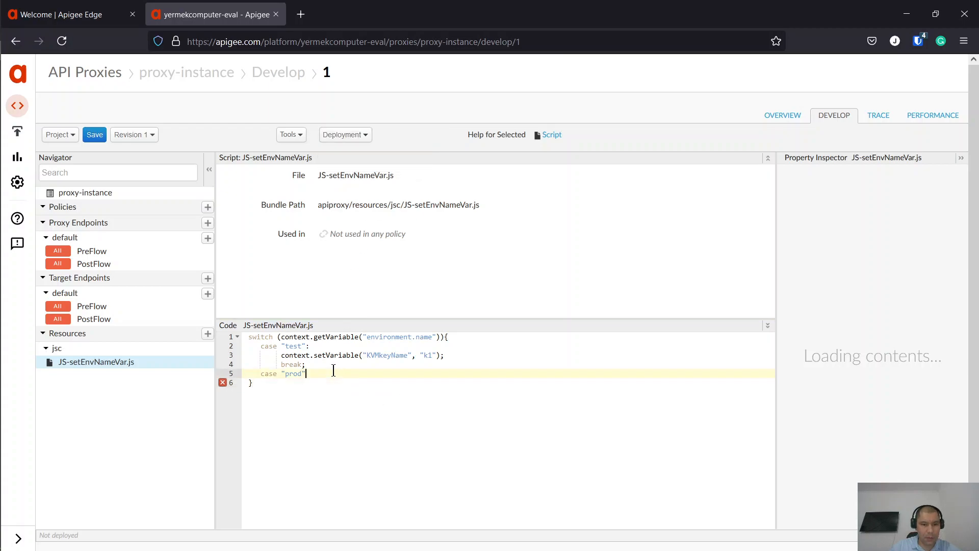
pyautogui.write(':')
pyautogui.press('Return')
pyautogui.write('context.setVar')
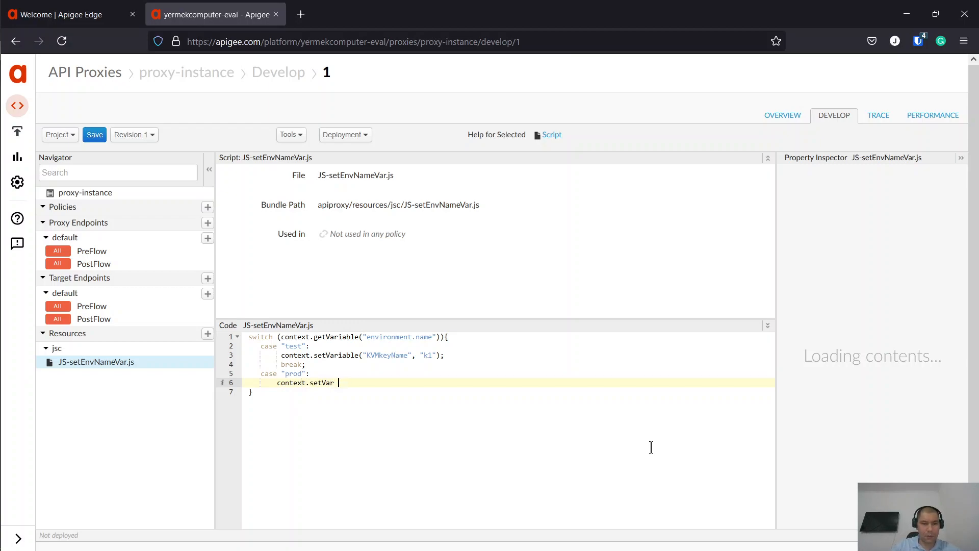
pyautogui.write('iable()')
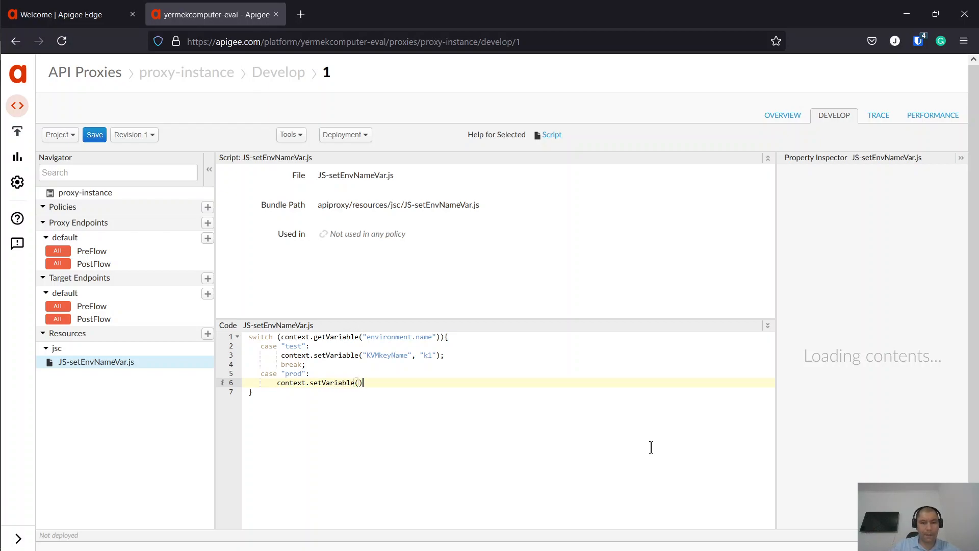
pyautogui.write('"KVM')
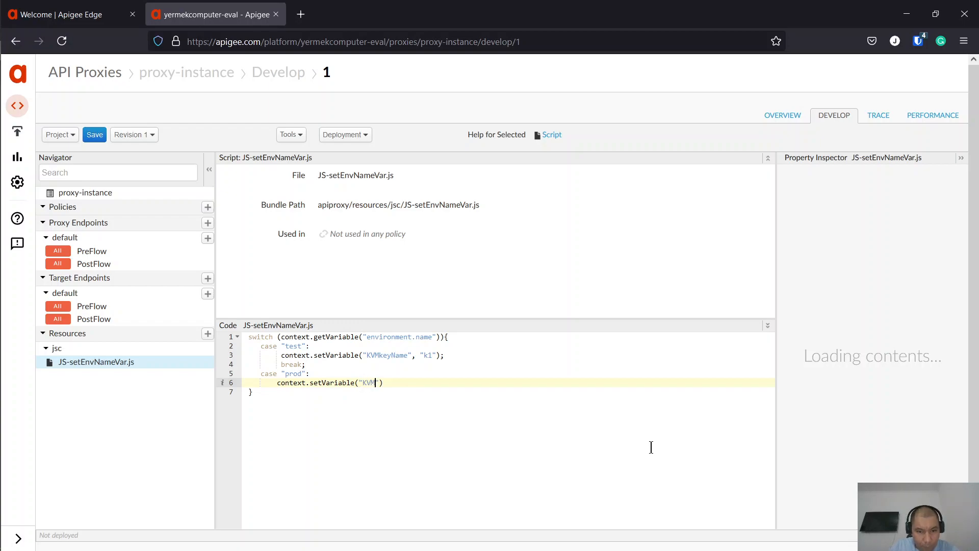
pyautogui.write('ke')
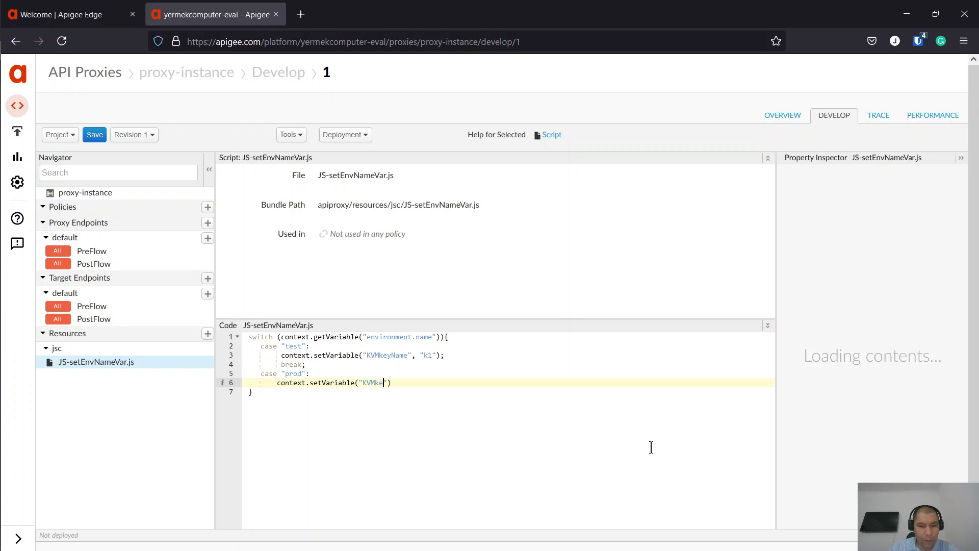
pyautogui.write('yName"')
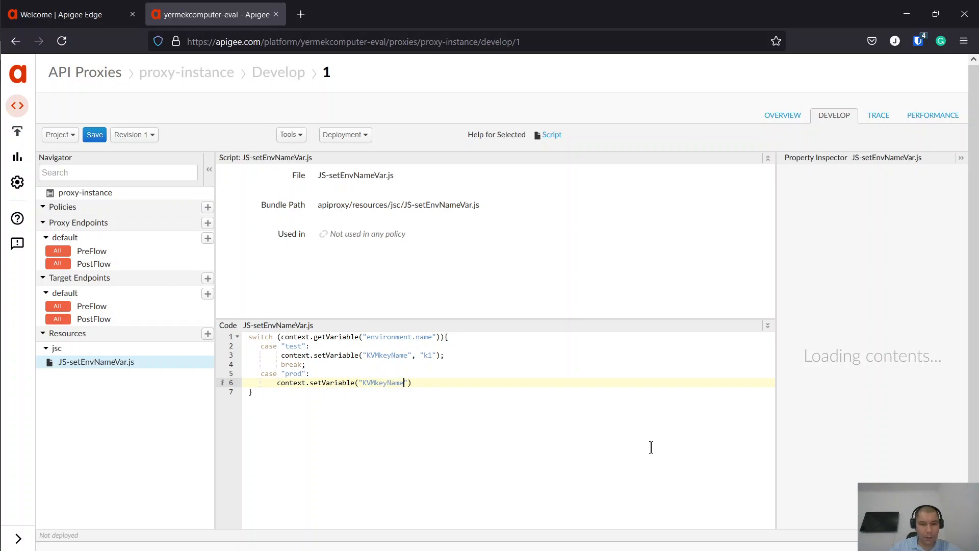
pyautogui.write(', "')
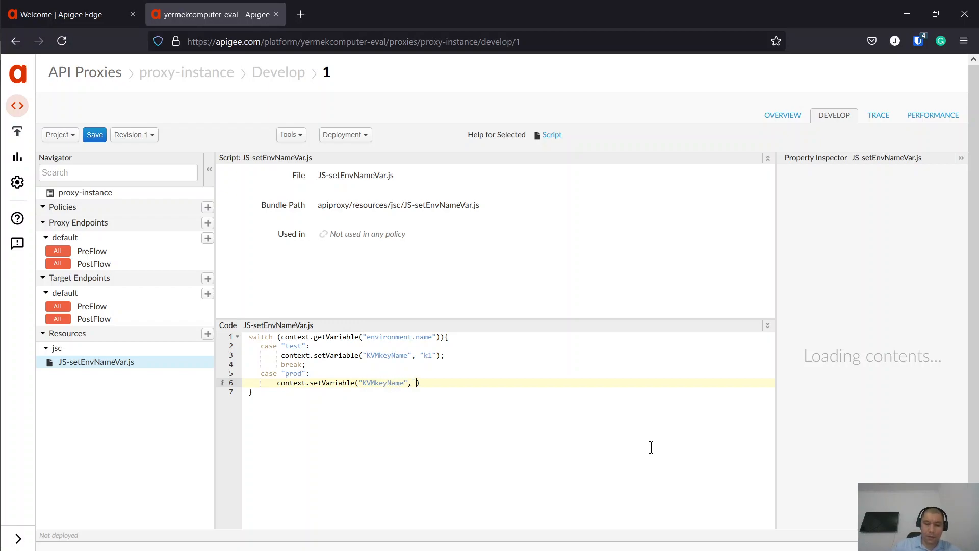
pyautogui.write('k2')
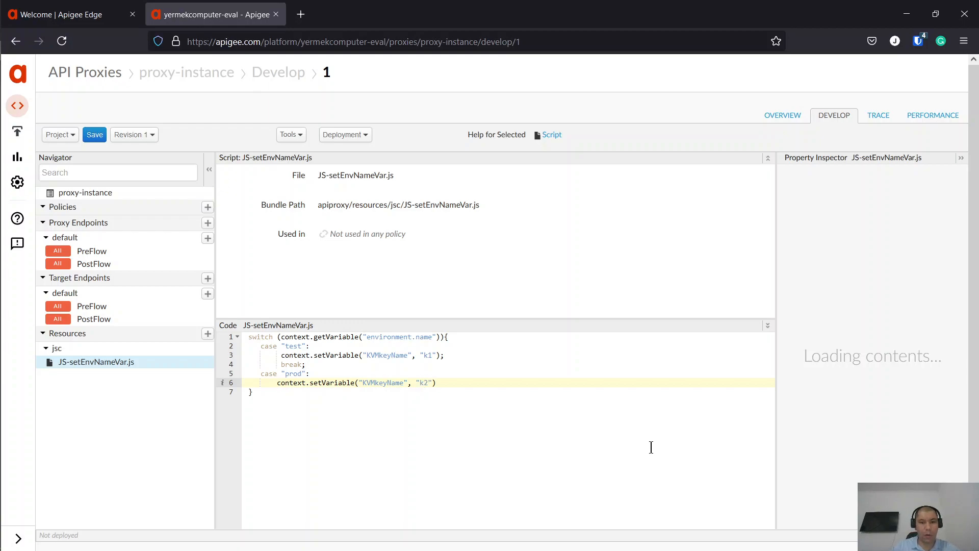
# - Change the test case's KVMkeyName value from k1 to "test"
pyautogui.press('Up')
pyautogui.press('Up')
pyautogui.press('Up')
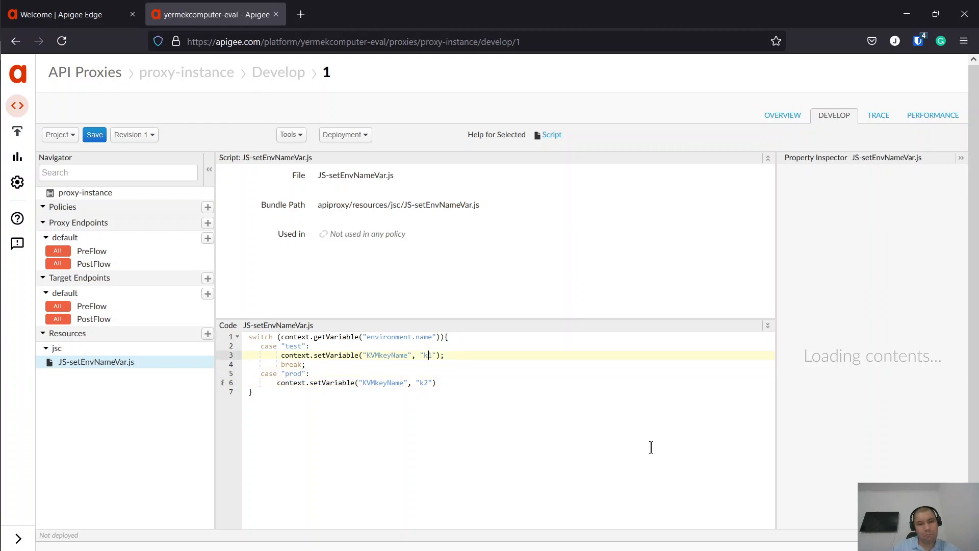
pyautogui.hotkey('shift', 'Left')
pyautogui.hotkey('shift', 'Left')
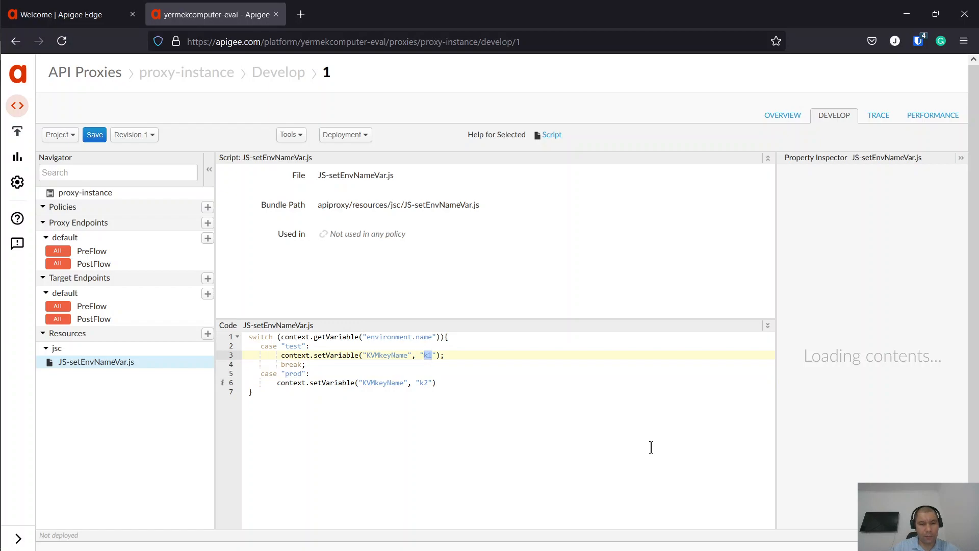
pyautogui.write('test')
pyautogui.press('Down')
pyautogui.press('Down')
pyautogui.press('Down')
pyautogui.press('Down')
# - Set the prod case's KVMkeyName value to "prod" and end it with a semicolon and break
pyautogui.press('Up')
pyautogui.press('End')
pyautogui.press('Left')
pyautogui.press('Left')
pyautogui.hotkey('shift', 'Left')
pyautogui.hotkey('shift', 'Left')
pyautogui.write('t')
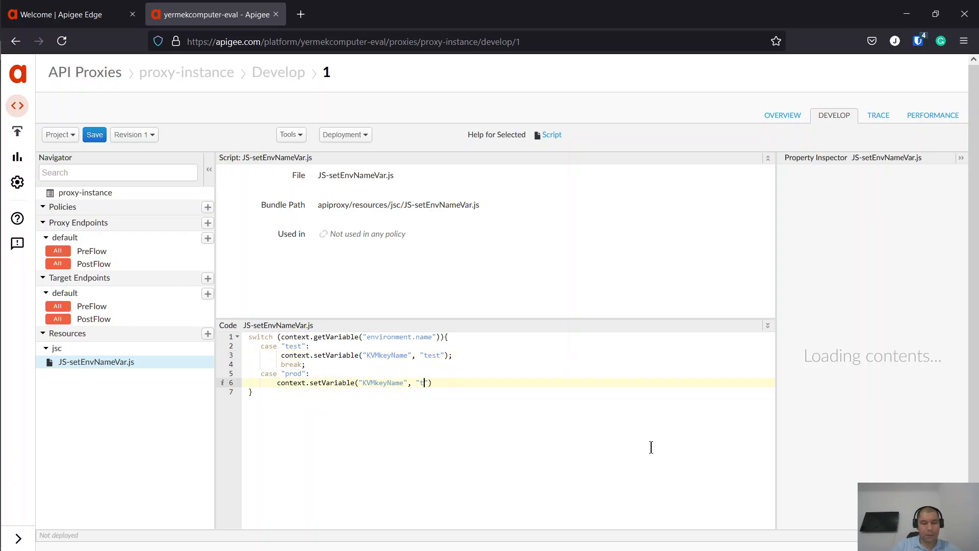
pyautogui.press('BackSpace')
pyautogui.write('prod')
pyautogui.press('End')
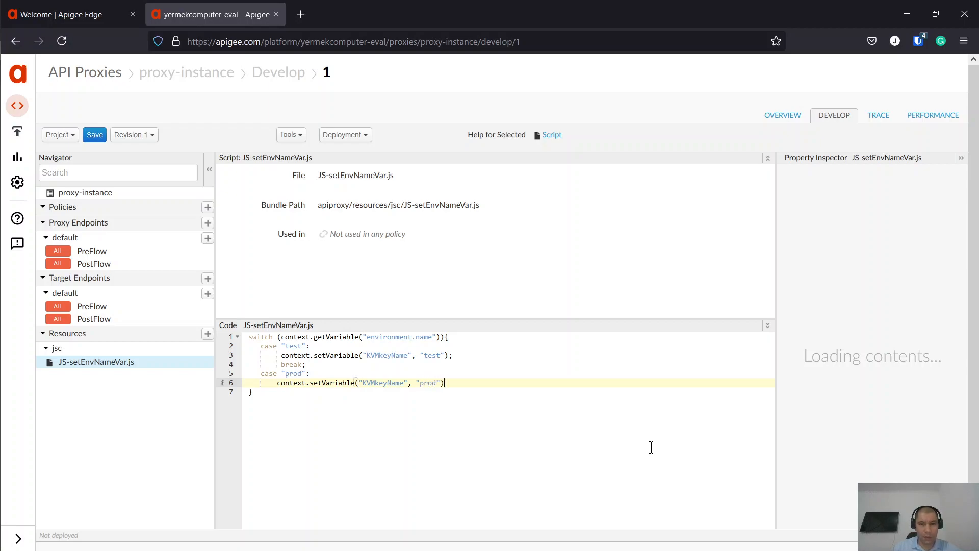
pyautogui.write(';')
pyautogui.write('break')
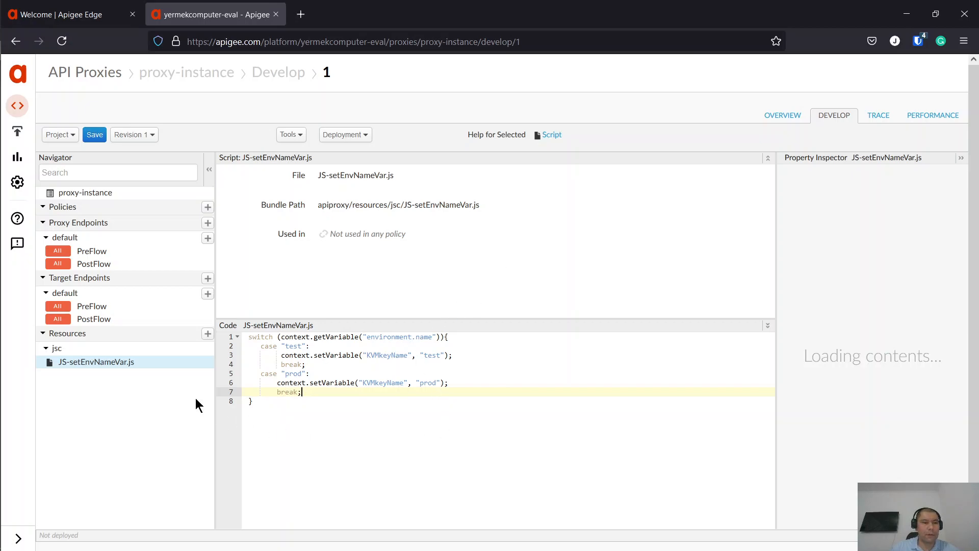
# - Start a new step in the default proxy endpoint's PreFlow request and choose the JavaScript policy type
pyautogui.click(144, 250)
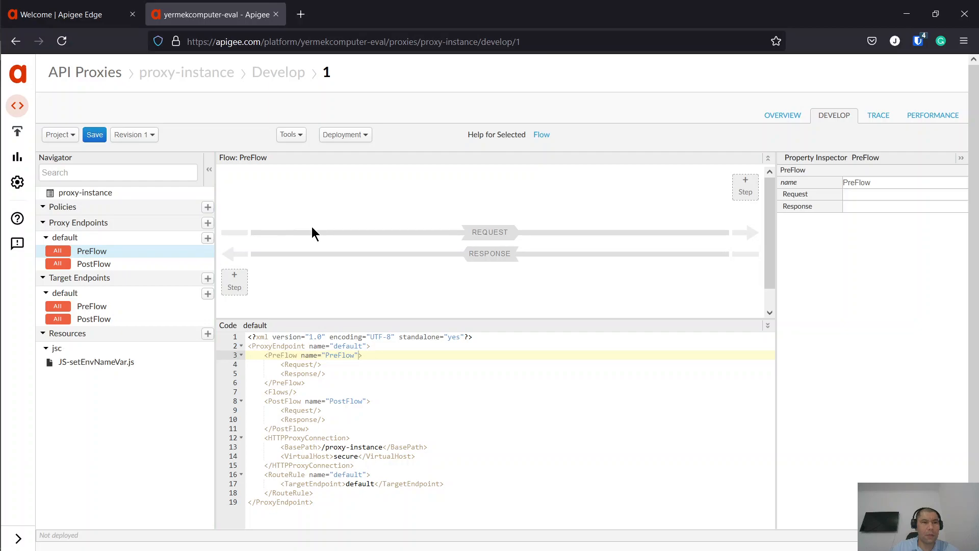
pyautogui.click(737, 190)
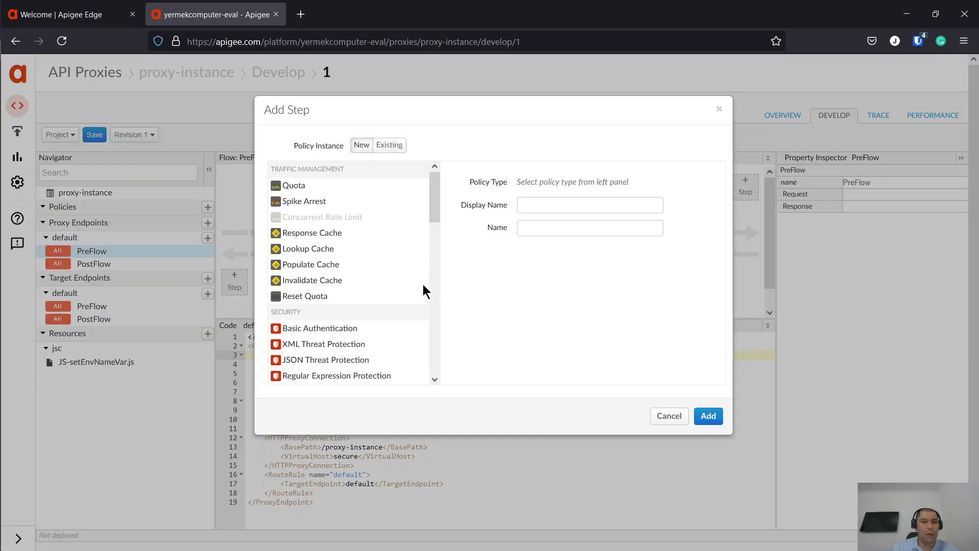
pyautogui.scroll(-10, 342, 309)
pyautogui.scroll(-2, 343, 306)
pyautogui.click(326, 298)
pyautogui.scroll(1, 336, 297)
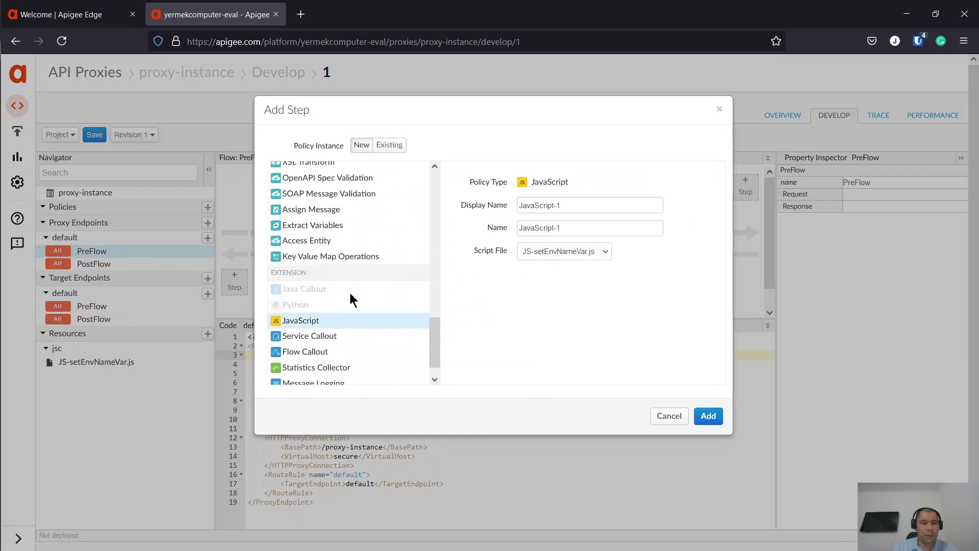
# - Name the policy JS-setEnvNameVar, keep JS-setEnvNameVar.js as its script, and add it
pyautogui.hotkey('ctrl', 'a')
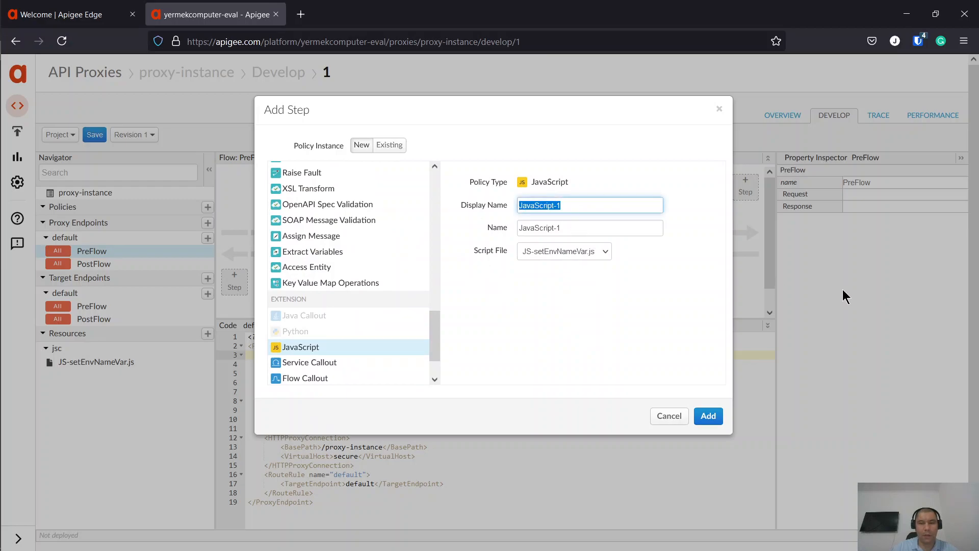
pyautogui.write('JS-set')
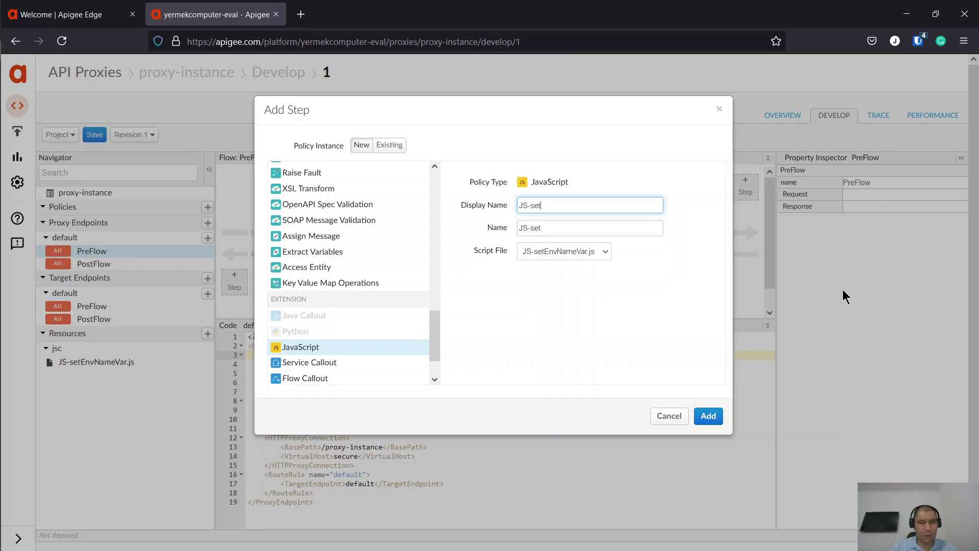
pyautogui.write('EnvNameVar')
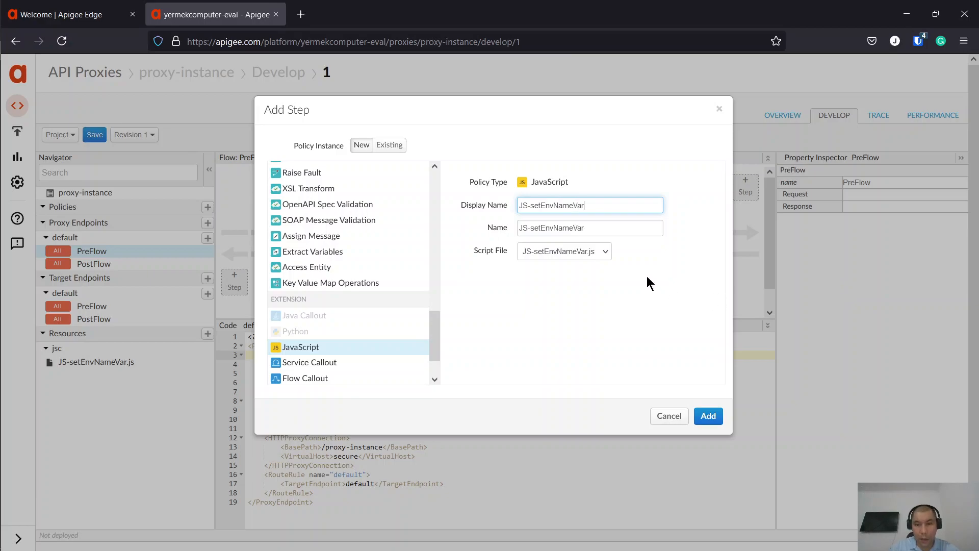
pyautogui.click(601, 251)
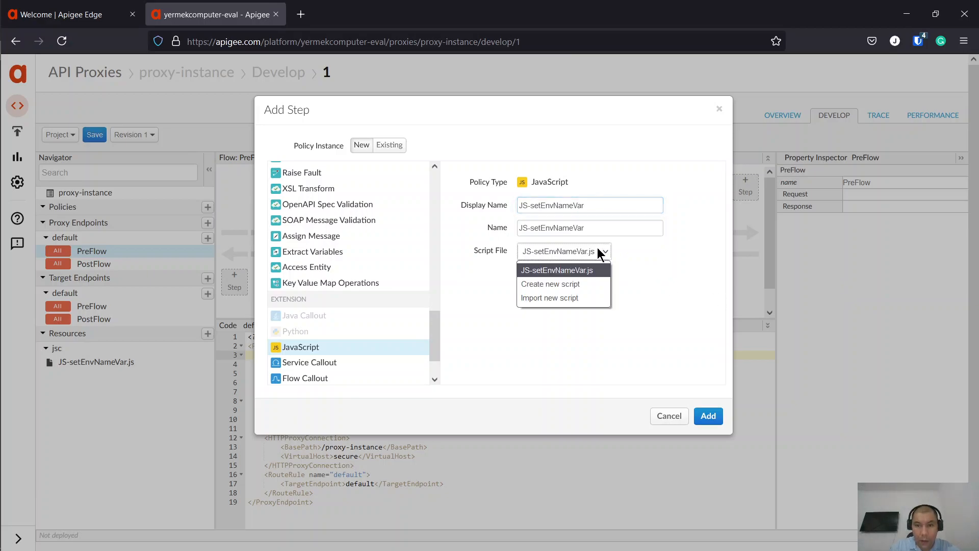
pyautogui.click(679, 266)
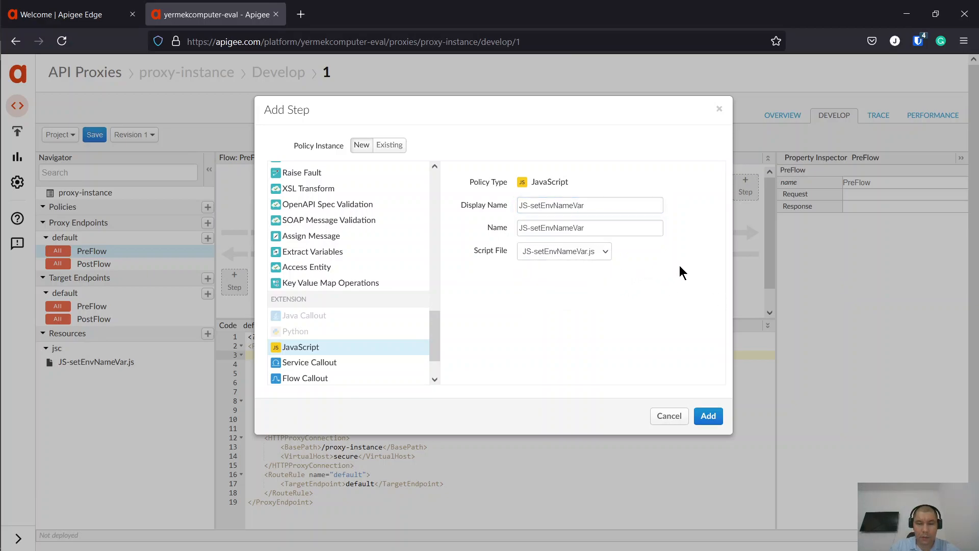
pyautogui.click(712, 418)
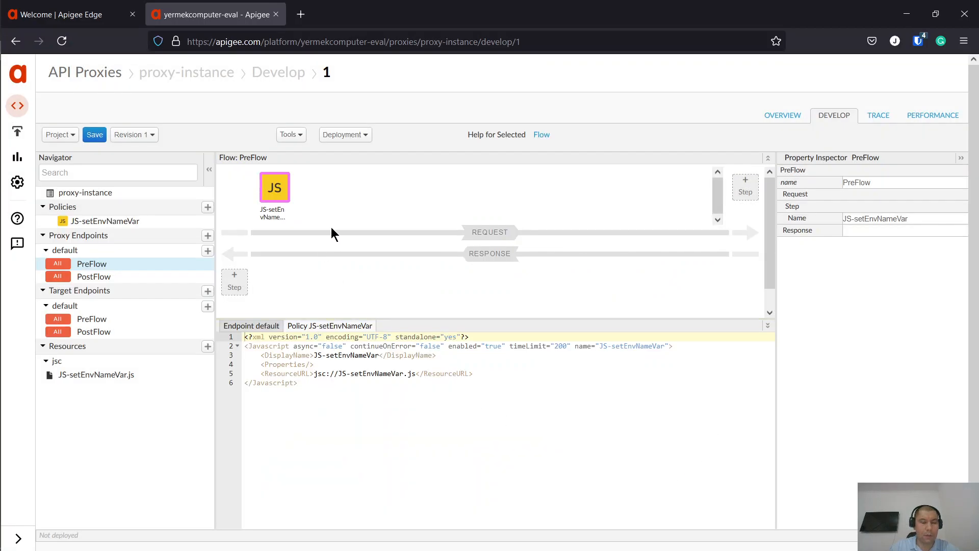
pyautogui.moveTo(479, 320); pyautogui.dragTo(478, 339)
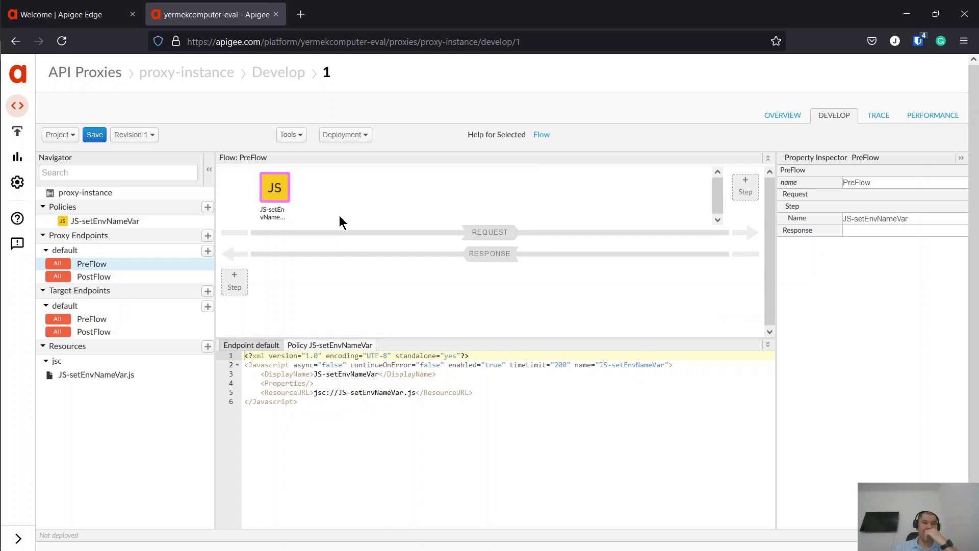
# - Look over KVM-instance's existing keyName entry without changing it
pyautogui.click(73, 15)
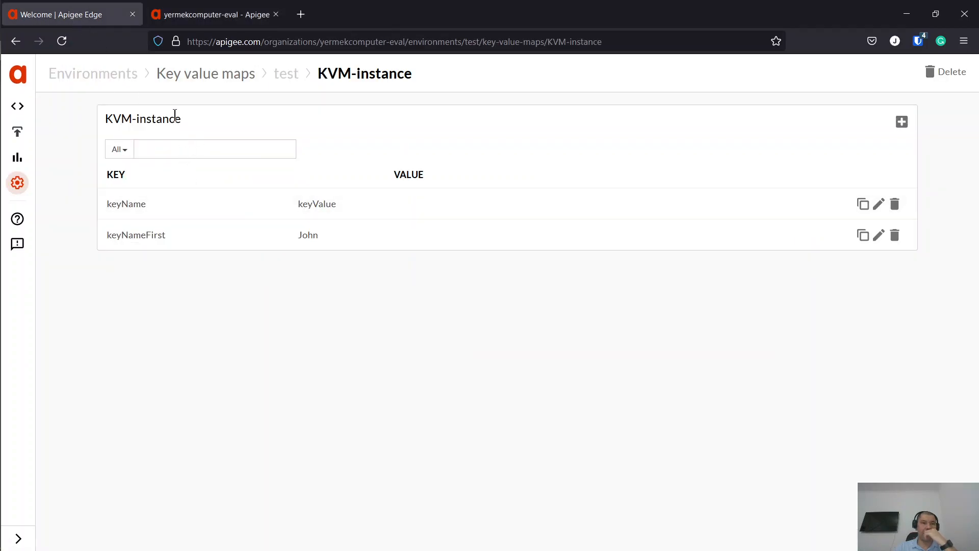
pyautogui.click(878, 203)
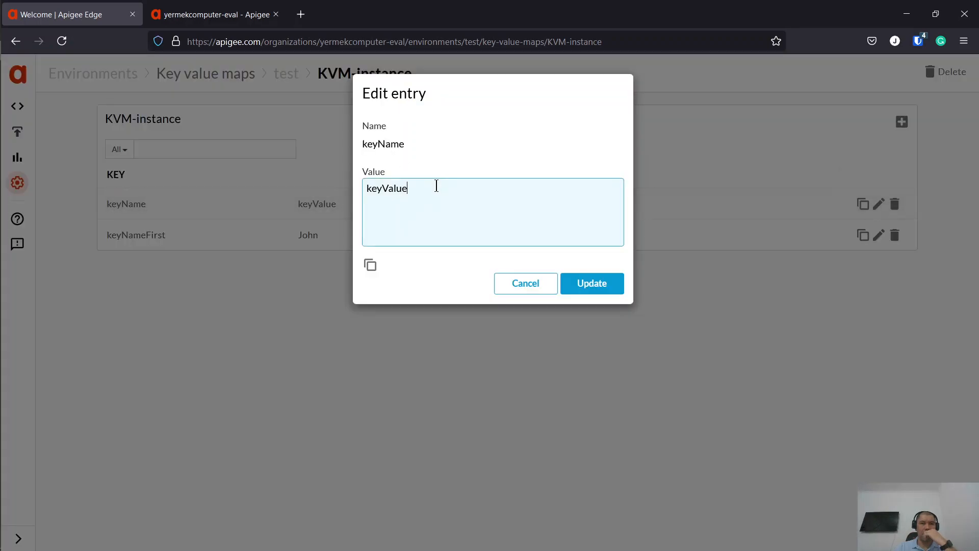
pyautogui.doubleClick(397, 146)
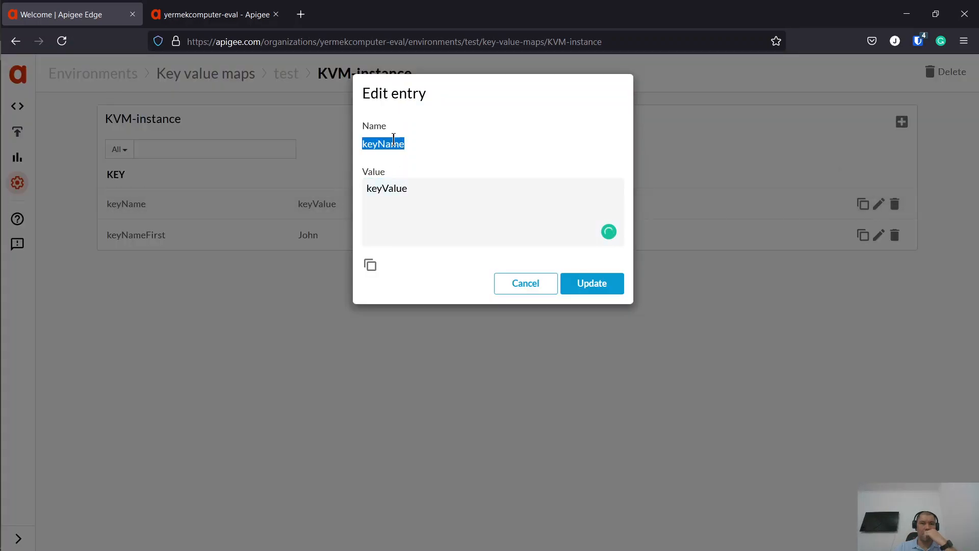
pyautogui.click(527, 291)
# - Add a "test" entry with the value "hello from Test KVM" to KVM-instance
pyautogui.click(901, 122)
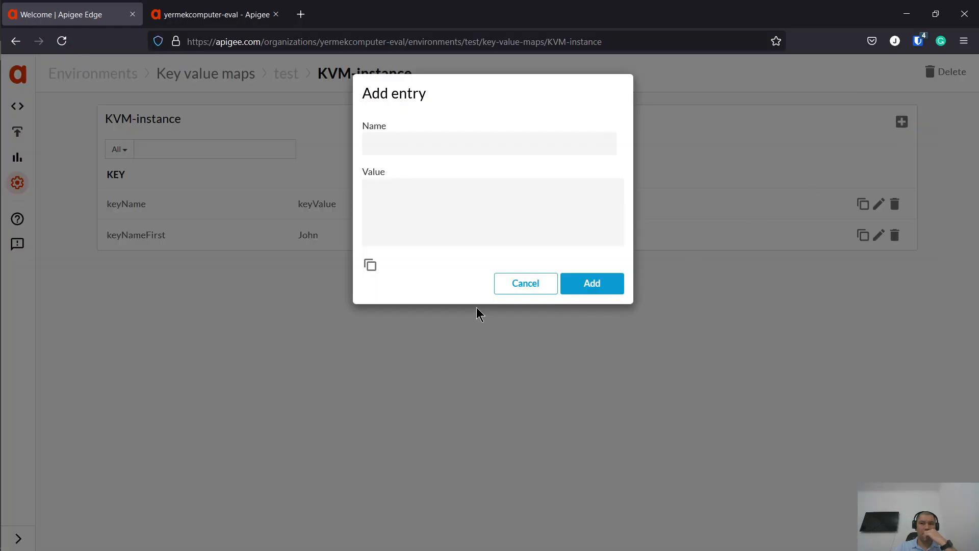
pyautogui.click(416, 143)
pyautogui.write('test')
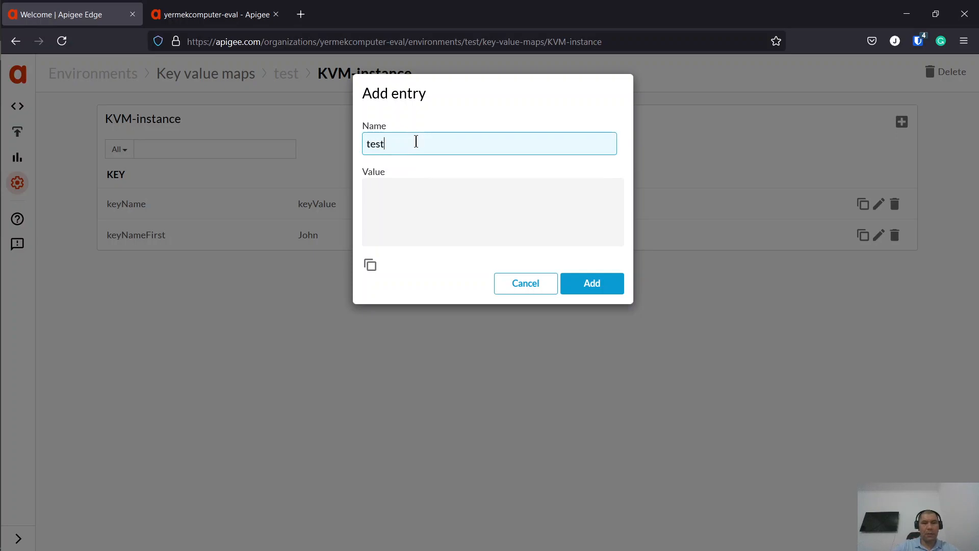
pyautogui.click(499, 214)
pyautogui.write('hello from')
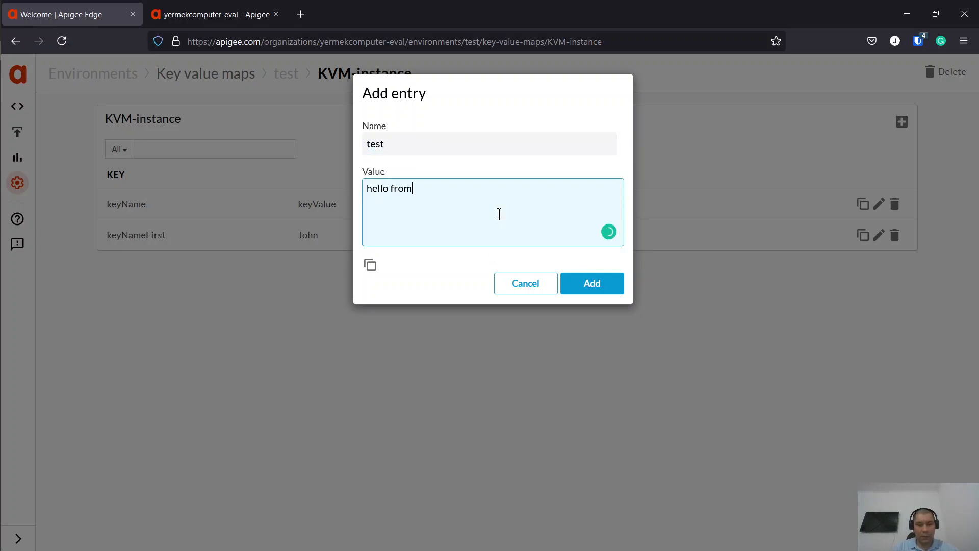
pyautogui.write(' Test KVM')
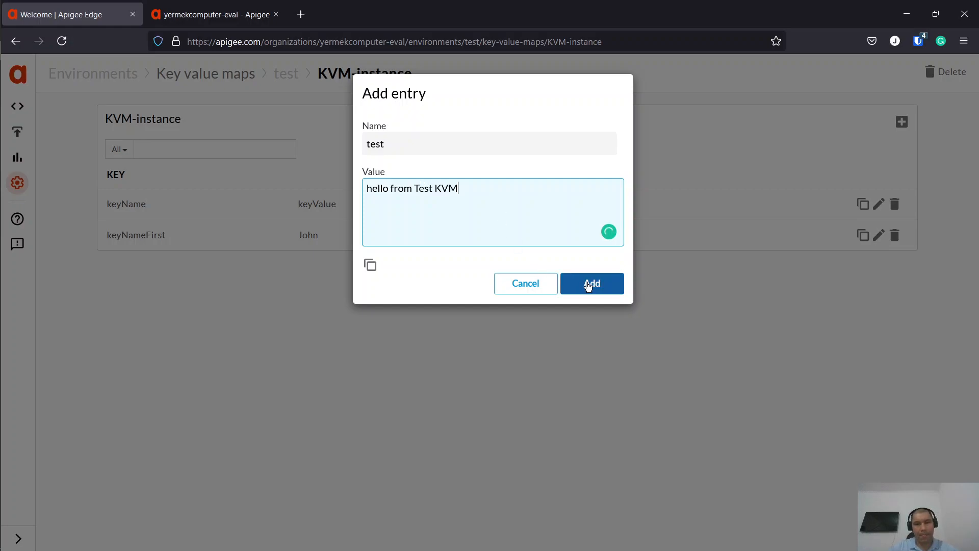
pyautogui.tripleClick(498, 186)
pyautogui.hotkey('ctrl', 'c')
pyautogui.click(609, 285)
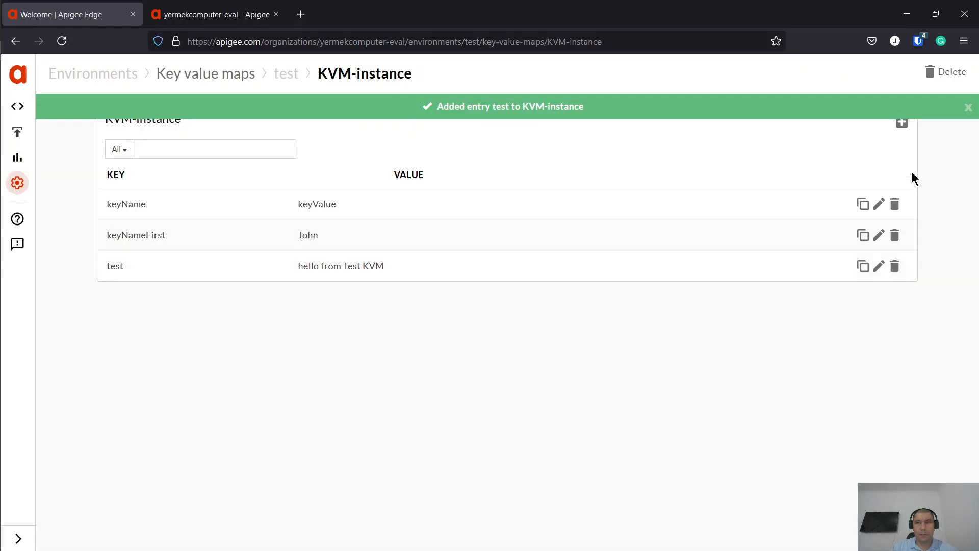
# - Add a "prod" entry with the value "hello from Prod KVM"
pyautogui.click(902, 124)
pyautogui.write('prod')
pyautogui.click(507, 232)
pyautogui.hotkey('ctrl', 'v')
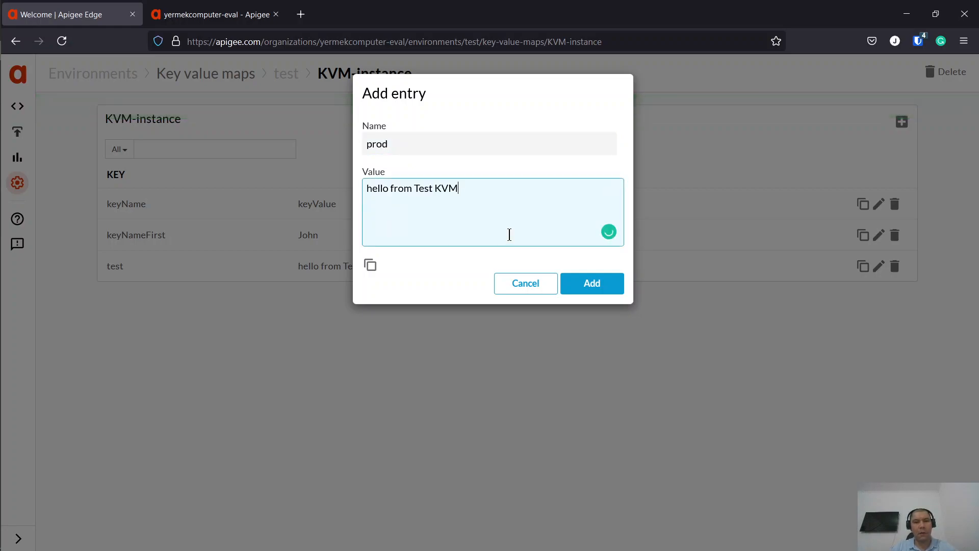
pyautogui.doubleClick(426, 189)
pyautogui.write('Prod')
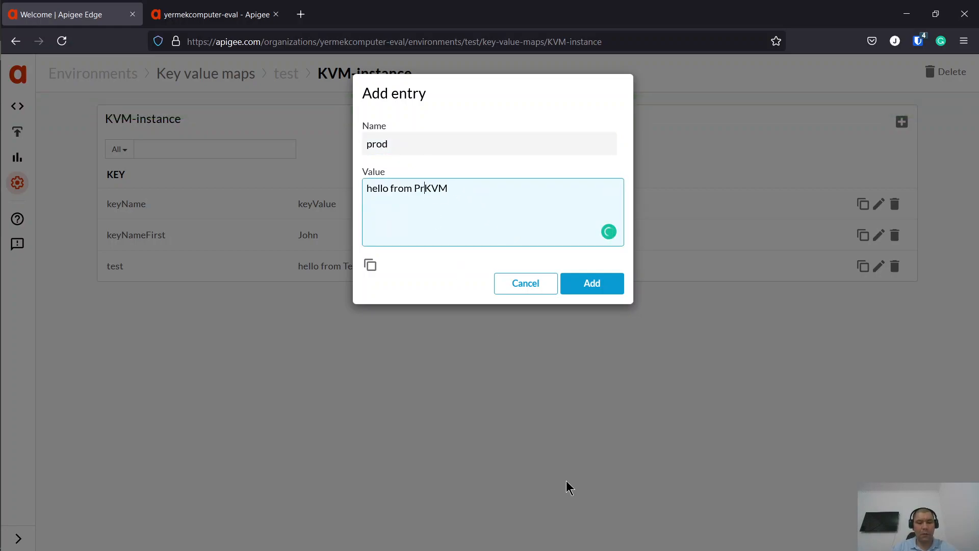
pyautogui.click(586, 290)
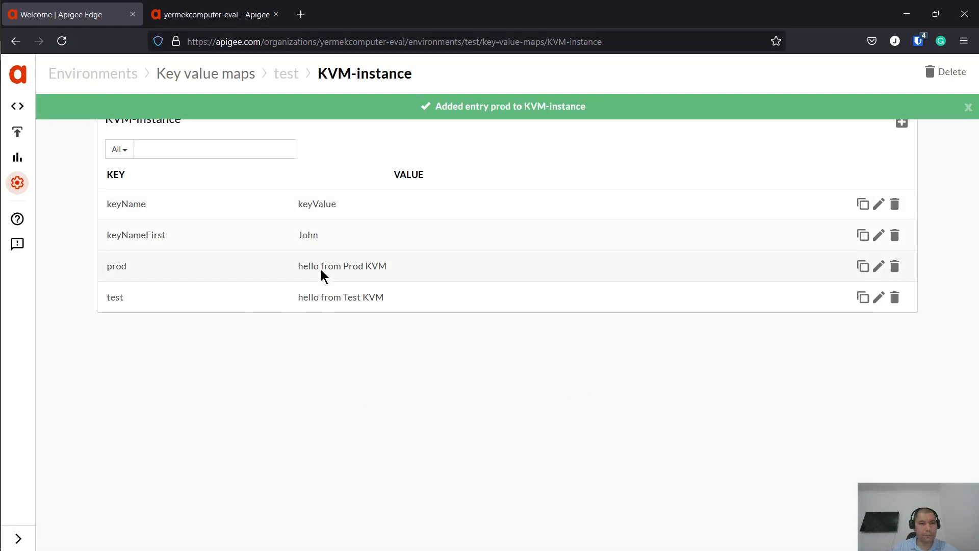
# - Add a Key Value Map Operations step named KVM-getValues to the PreFlow request after JS-setEnvNameVar
pyautogui.click(252, 15)
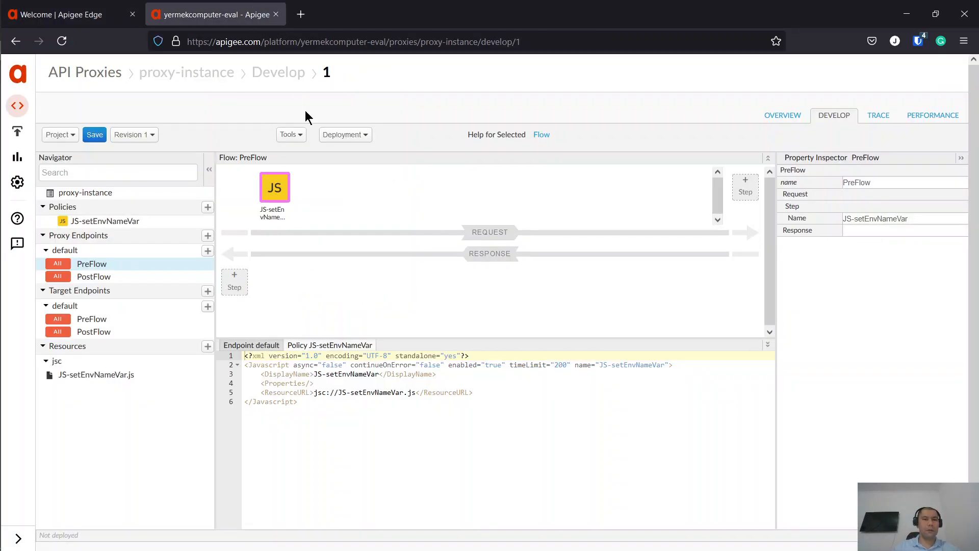
pyautogui.click(748, 190)
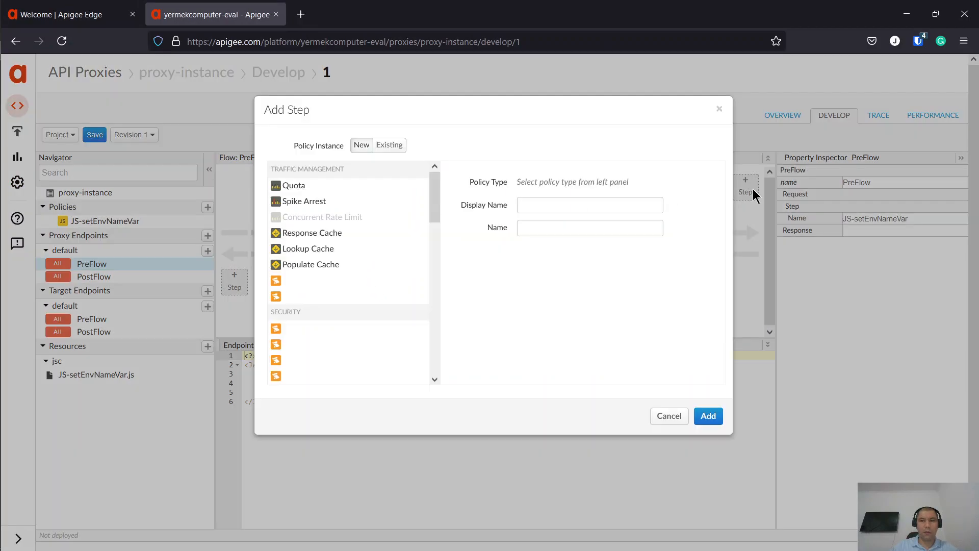
pyautogui.scroll(-10, 339, 305)
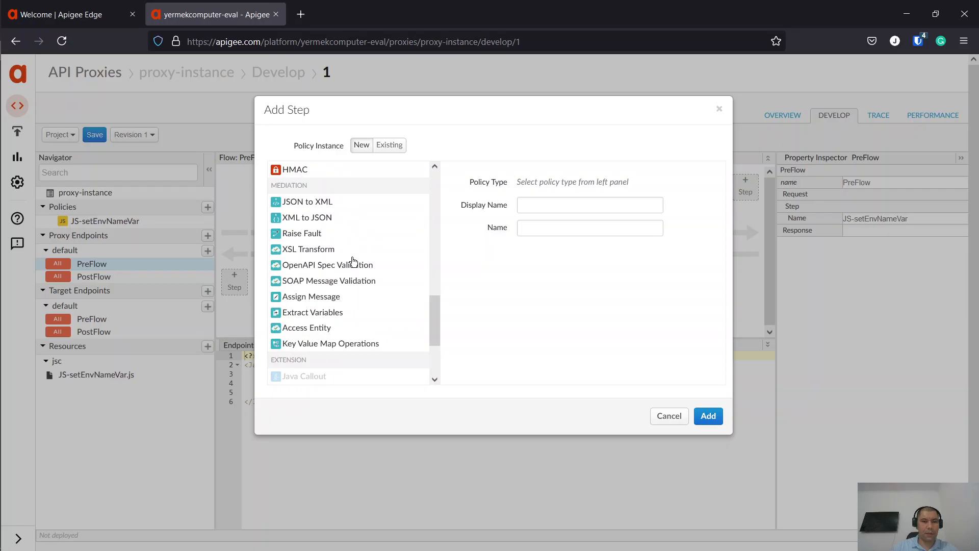
pyautogui.click(330, 344)
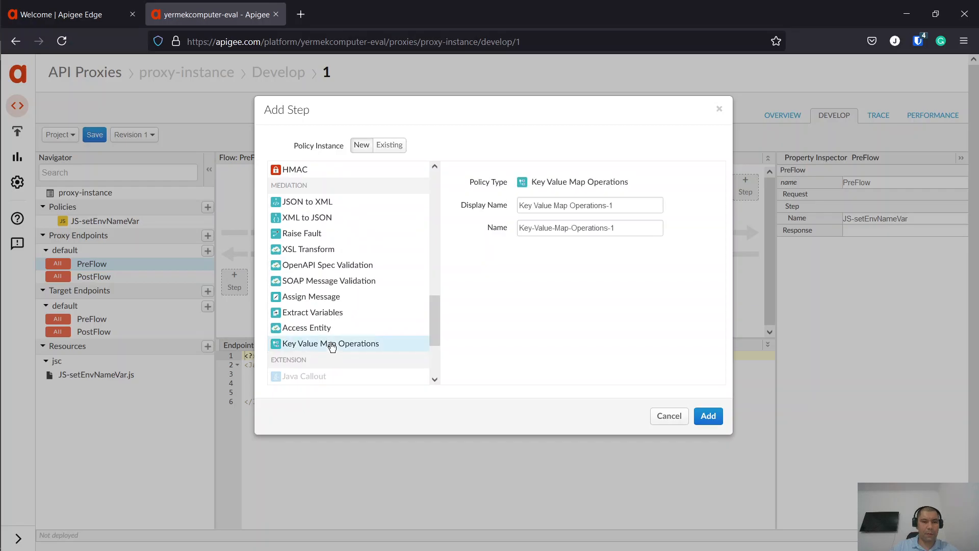
pyautogui.moveTo(588, 182); pyautogui.dragTo(652, 200)
pyautogui.click(647, 205)
pyautogui.hotkey('ctrl', 'a')
pyautogui.write('KVM-get')
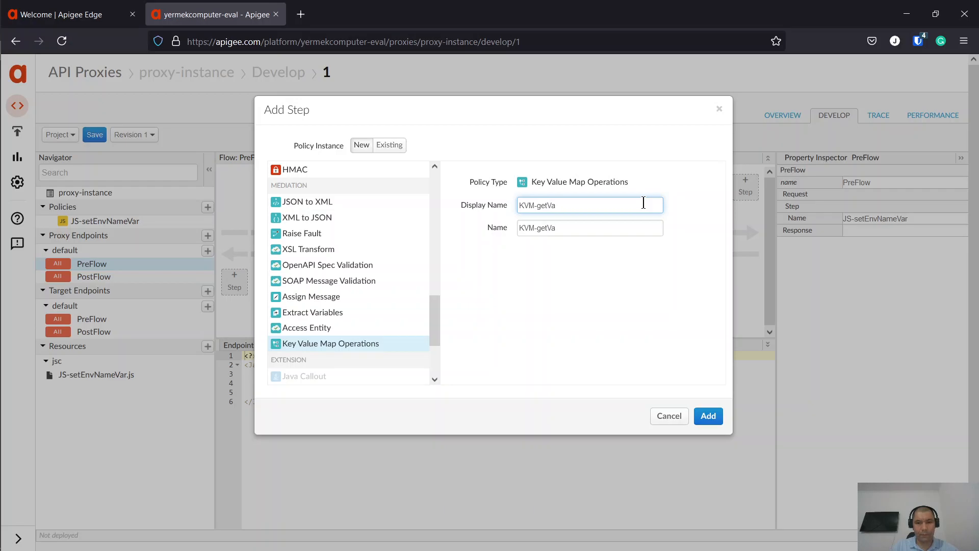
pyautogui.write('Values')
pyautogui.click(707, 417)
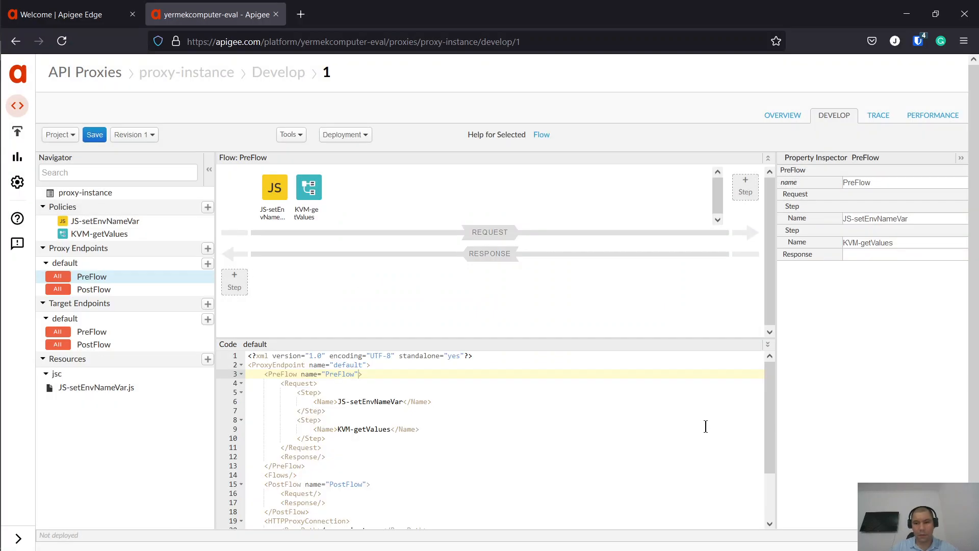
pyautogui.click(267, 194)
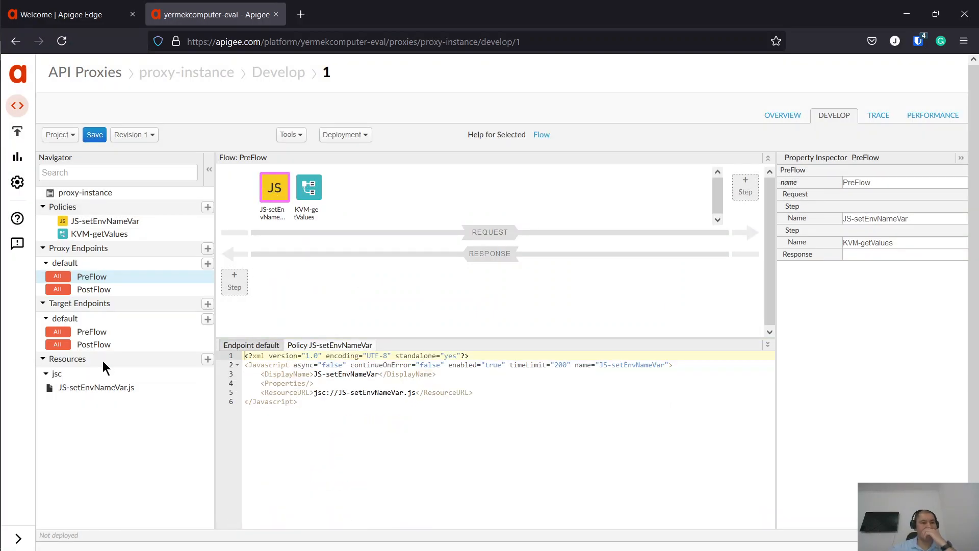
# - Open KVM-getValues' XML in an enlarged editor and delete its InitialEntries and Put blocks
pyautogui.click(122, 387)
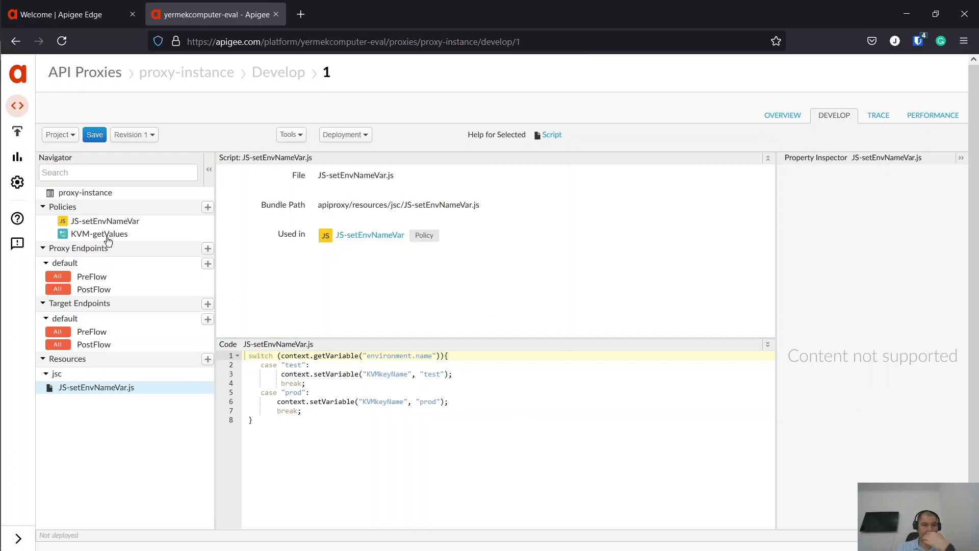
pyautogui.click(92, 276)
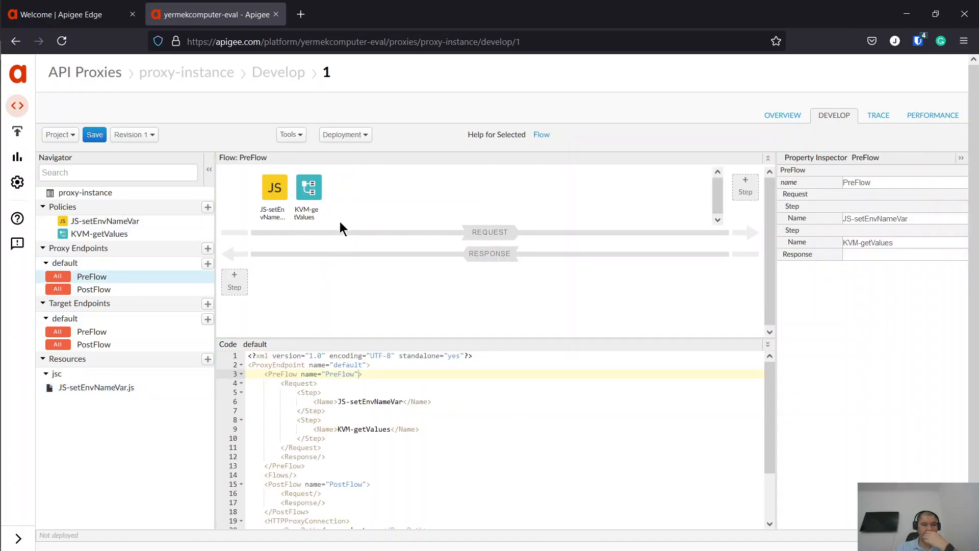
pyautogui.click(309, 187)
pyautogui.scroll(-3, 527, 461)
pyautogui.doubleClick(565, 338)
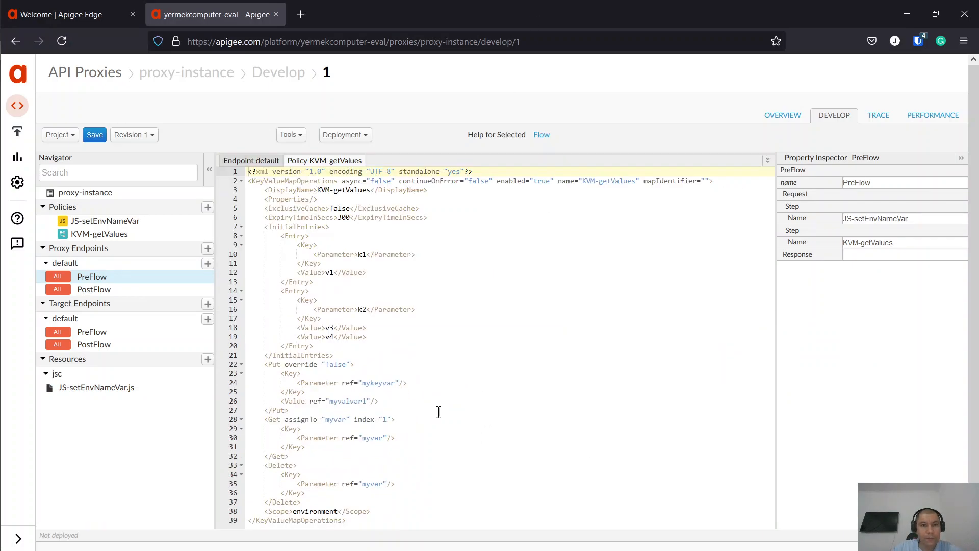
pyautogui.scroll(-1, 376, 433)
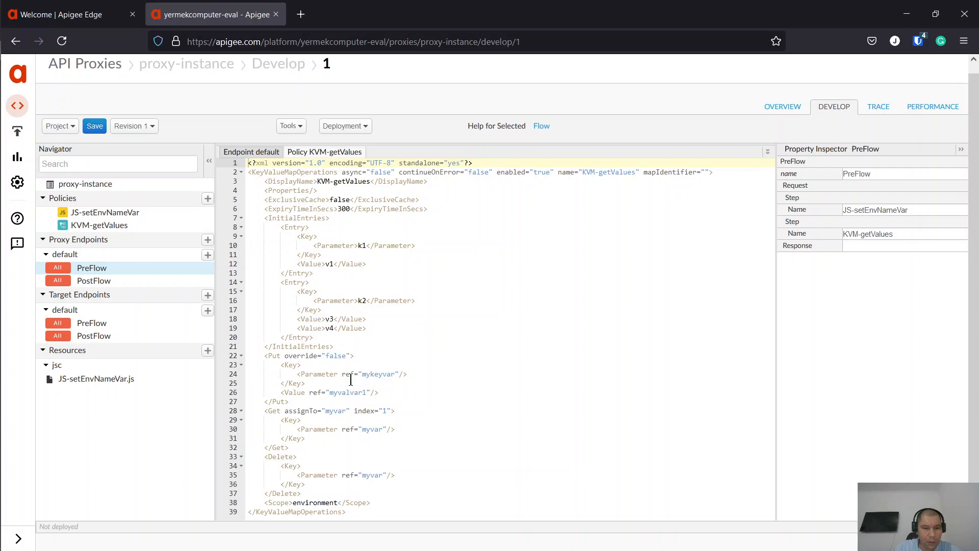
pyautogui.moveTo(314, 403); pyautogui.dragTo(229, 220)
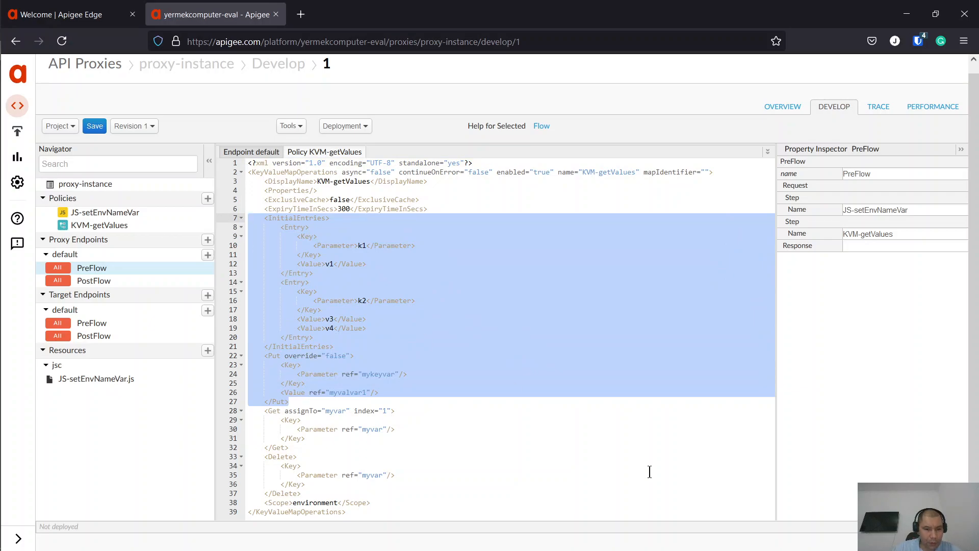
pyautogui.press('Delete')
pyautogui.press('Delete')
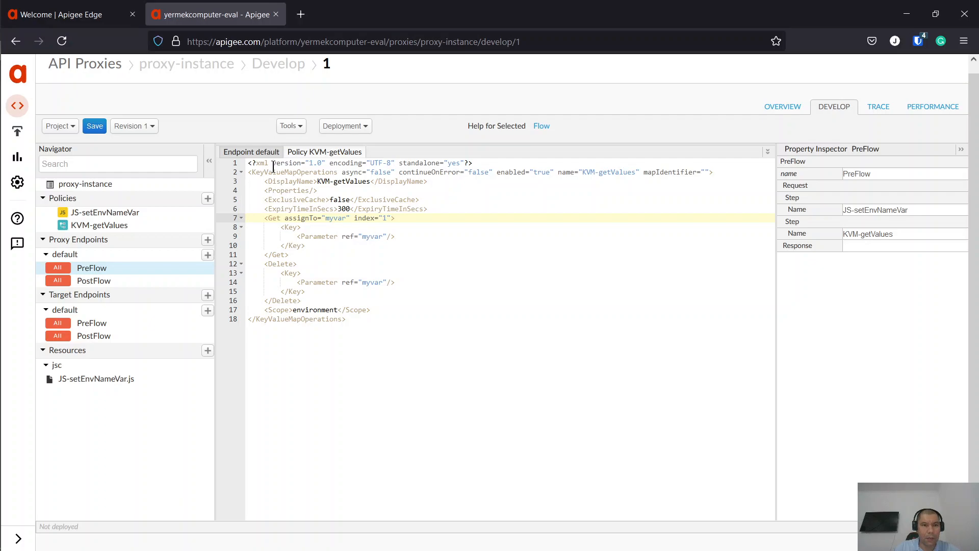
# - Copy KVMkeyName from the script and remove the Delete block from KVM-getValues
pyautogui.click(89, 378)
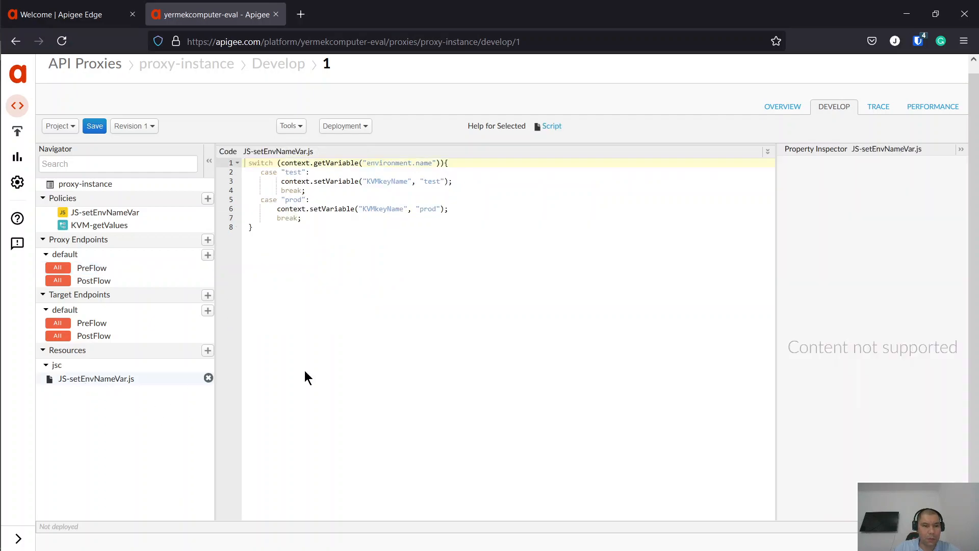
pyautogui.doubleClick(391, 209)
pyautogui.hotkey('ctrl', 'c')
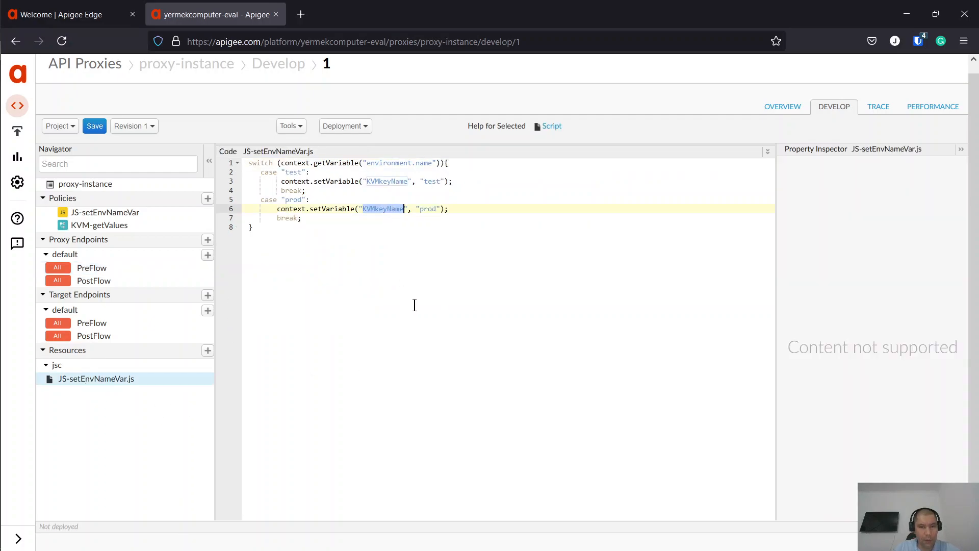
pyautogui.click(102, 268)
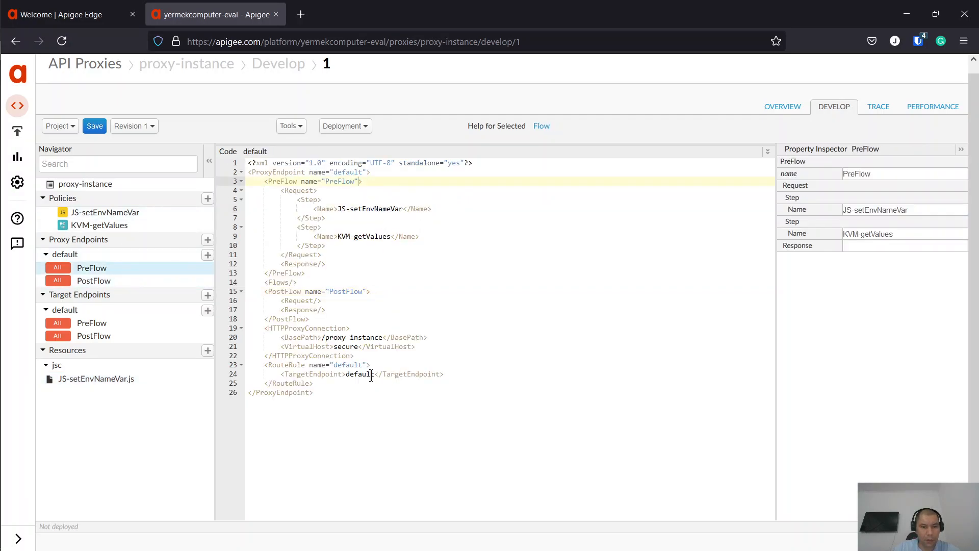
pyautogui.moveTo(391, 149); pyautogui.dragTo(408, 273)
pyautogui.click(309, 178)
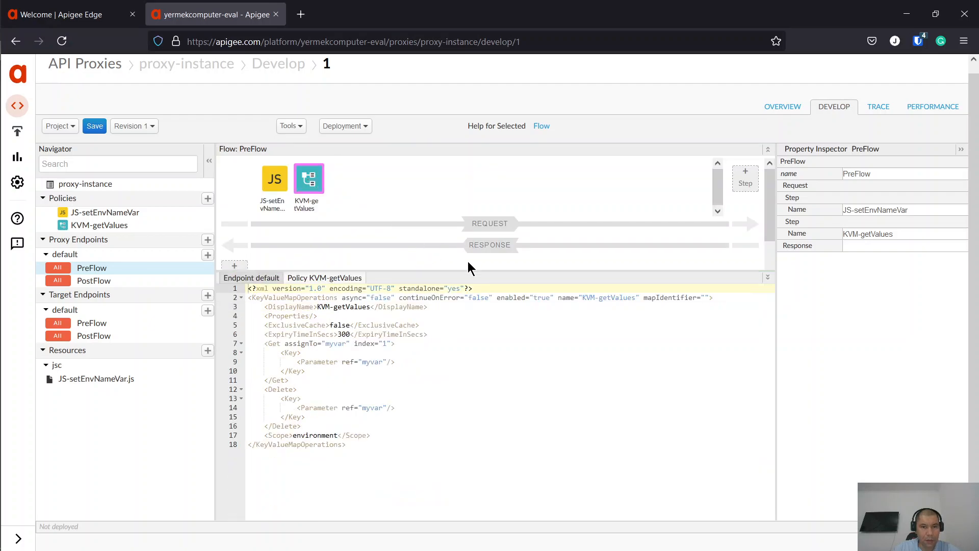
pyautogui.moveTo(470, 270); pyautogui.dragTo(473, 33)
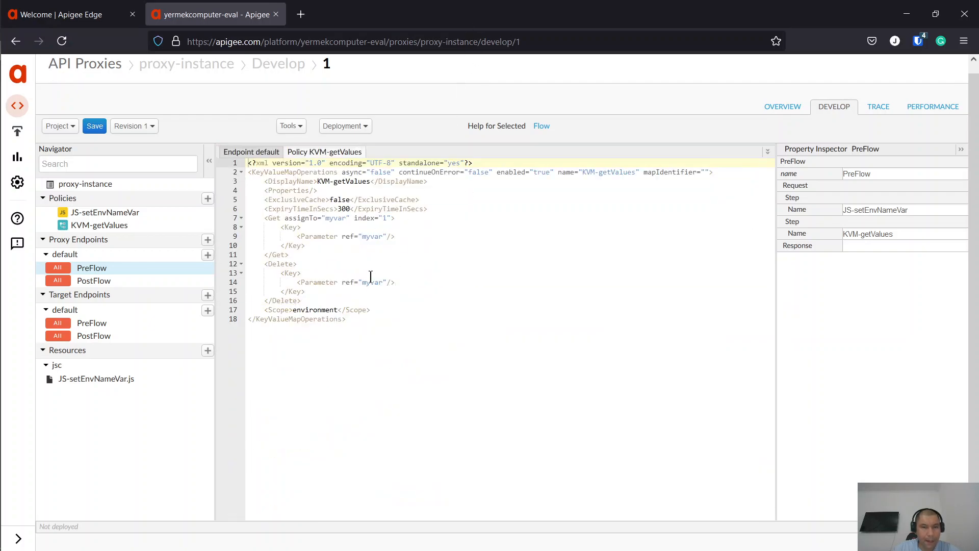
pyautogui.doubleClick(372, 282)
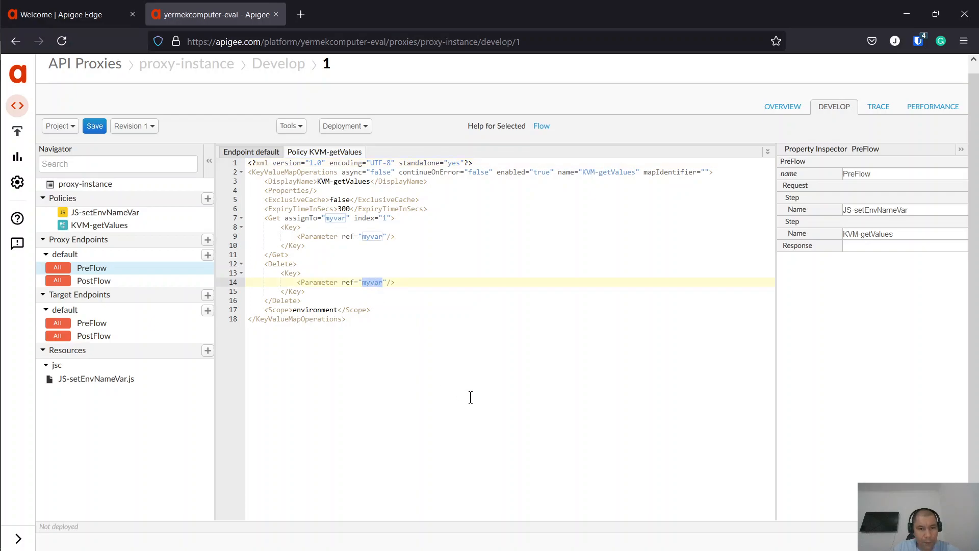
pyautogui.hotkey('ctrl', 'v')
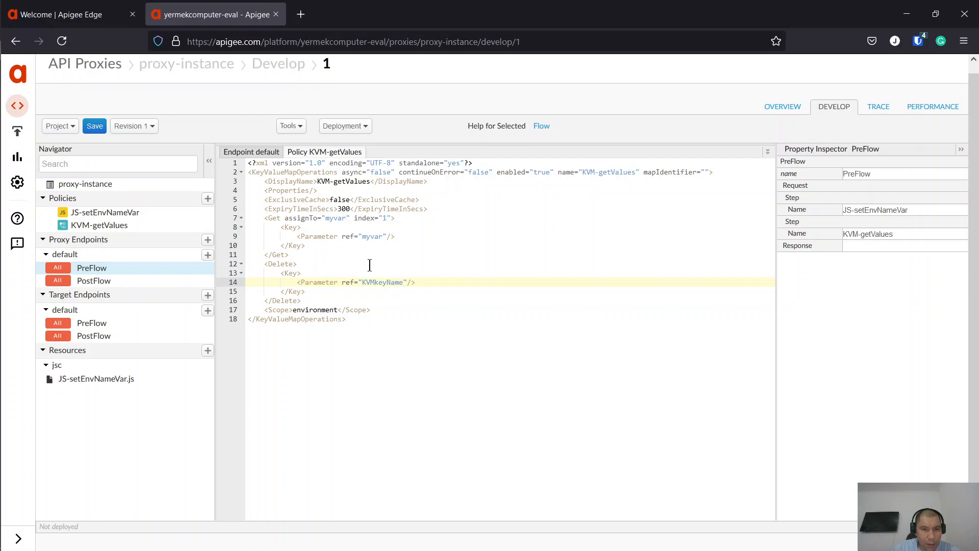
pyautogui.moveTo(302, 300); pyautogui.dragTo(229, 265)
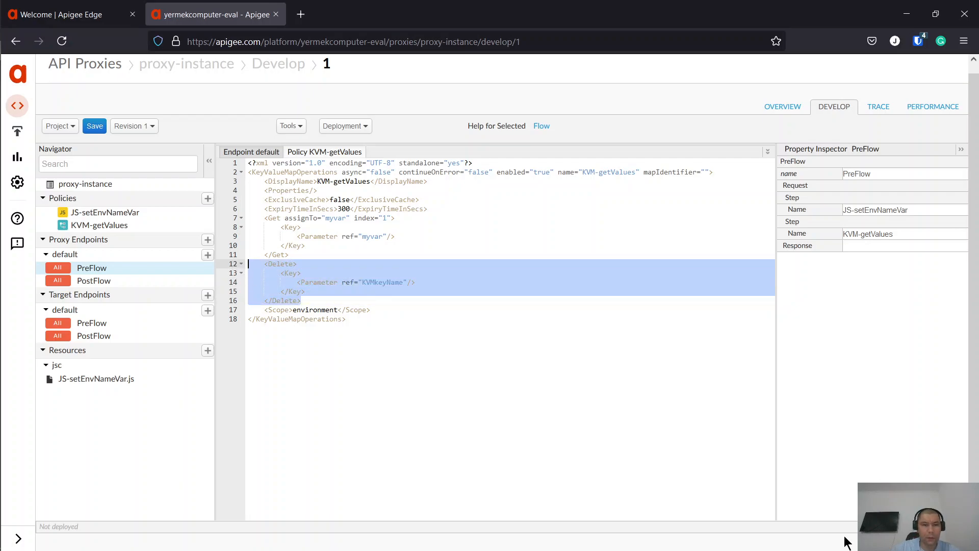
pyautogui.press('BackSpace')
pyautogui.press('BackSpace')
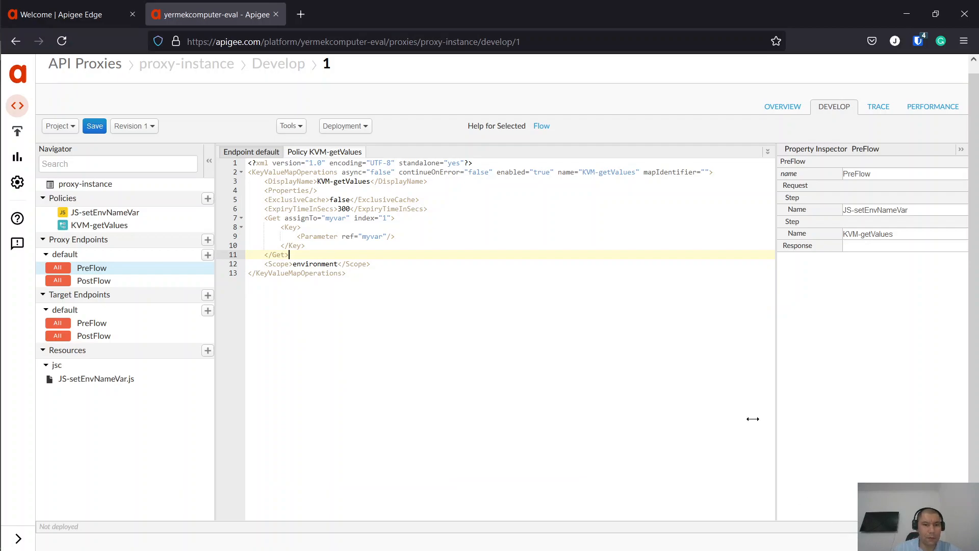
# - Point the Get key's ref at KVMkeyName and set its assignTo to ValueFromKVM
pyautogui.click(374, 235)
pyautogui.doubleClick(375, 235)
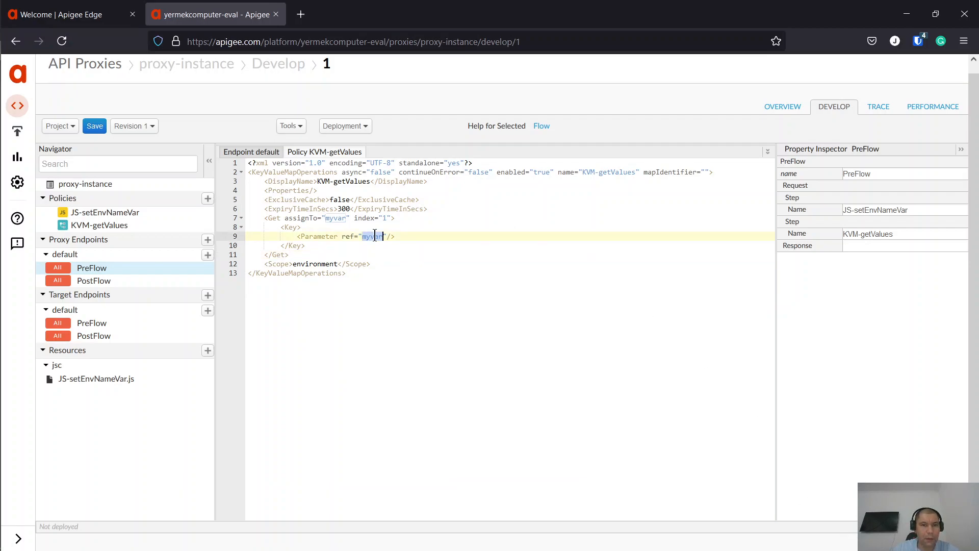
pyautogui.write('KVMkeyName')
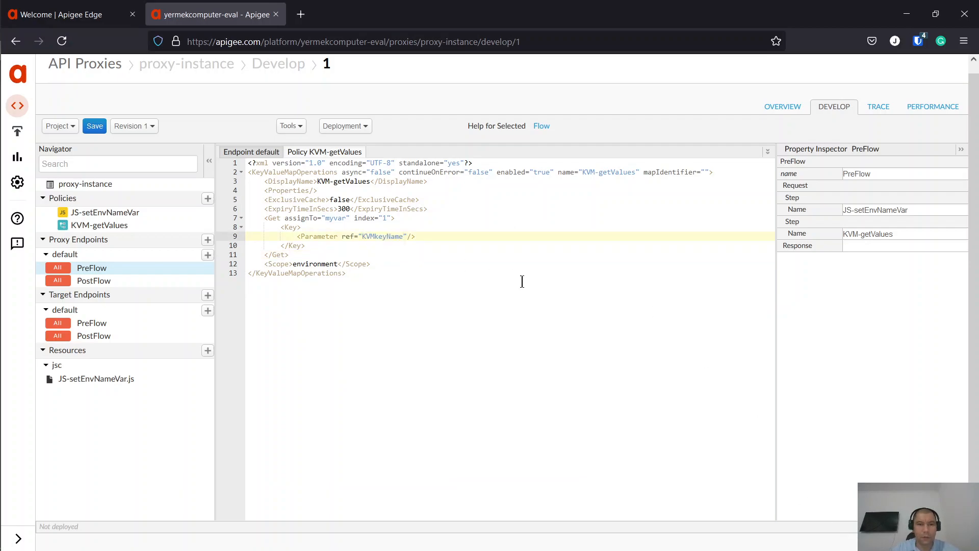
pyautogui.doubleClick(336, 218)
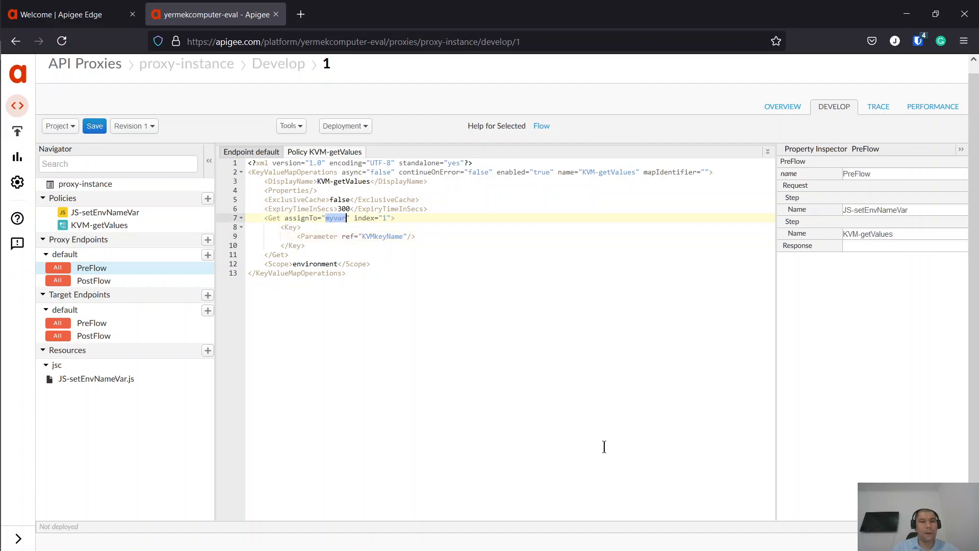
pyautogui.write('ValueF')
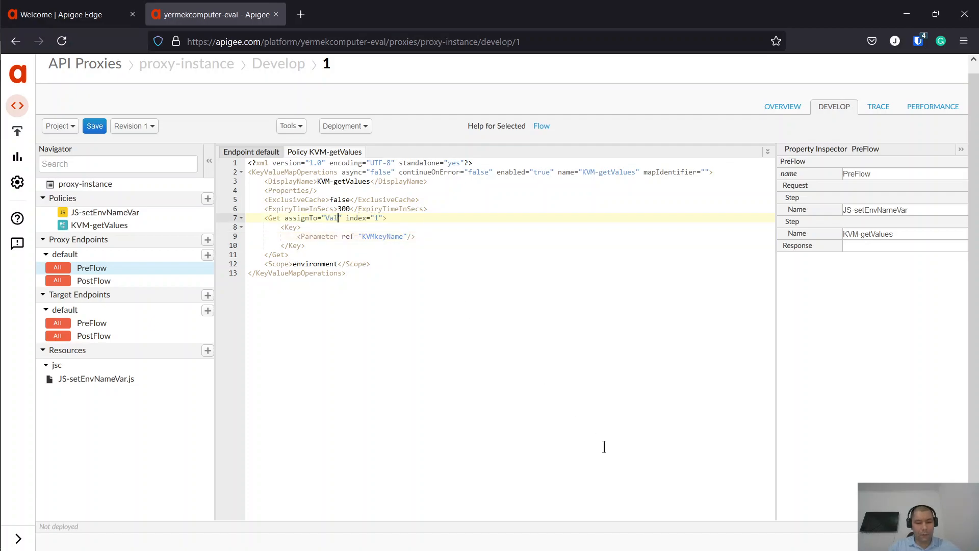
pyautogui.write('romKVM')
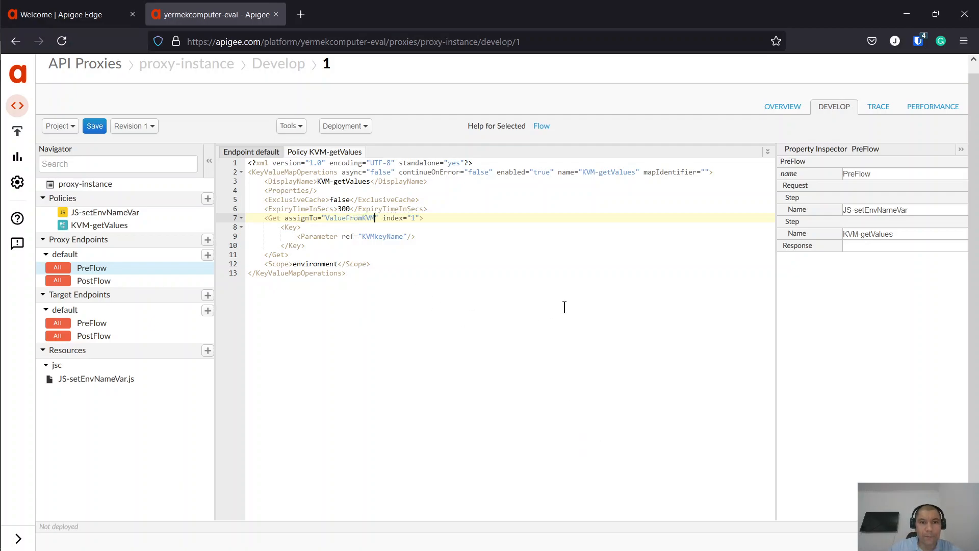
# - Save proxy-instance and deploy revision 1 to the test environment, confirming the deployment
pyautogui.click(95, 126)
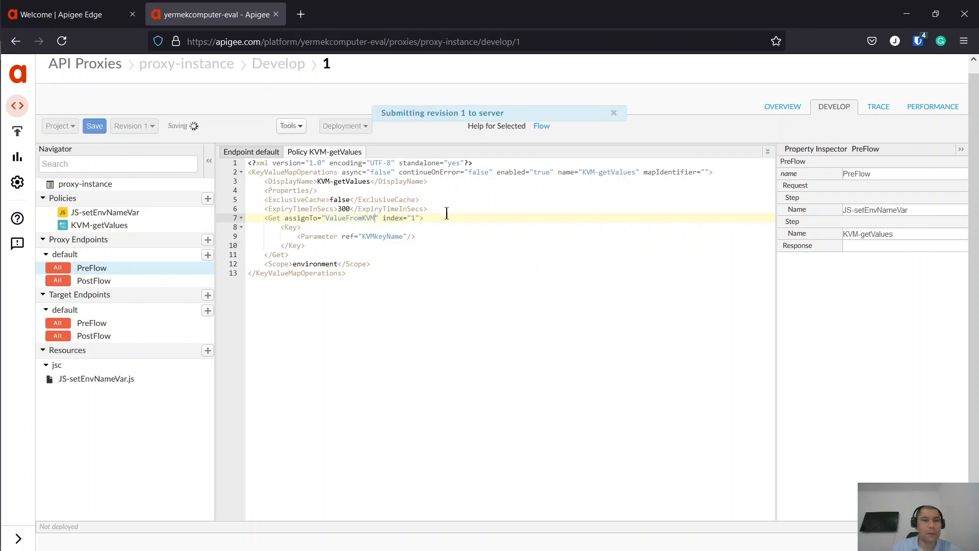
pyautogui.moveTo(502, 145); pyautogui.dragTo(502, 298)
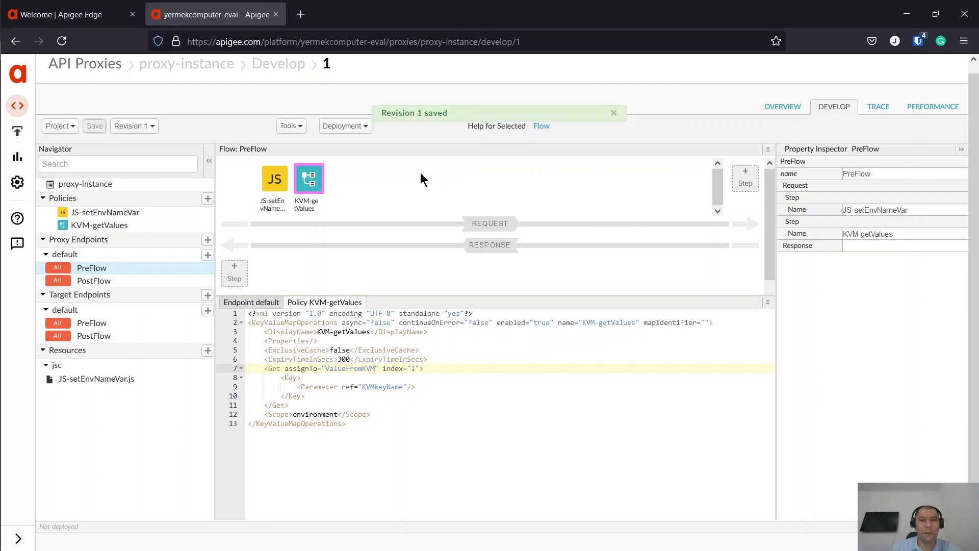
pyautogui.click(356, 126)
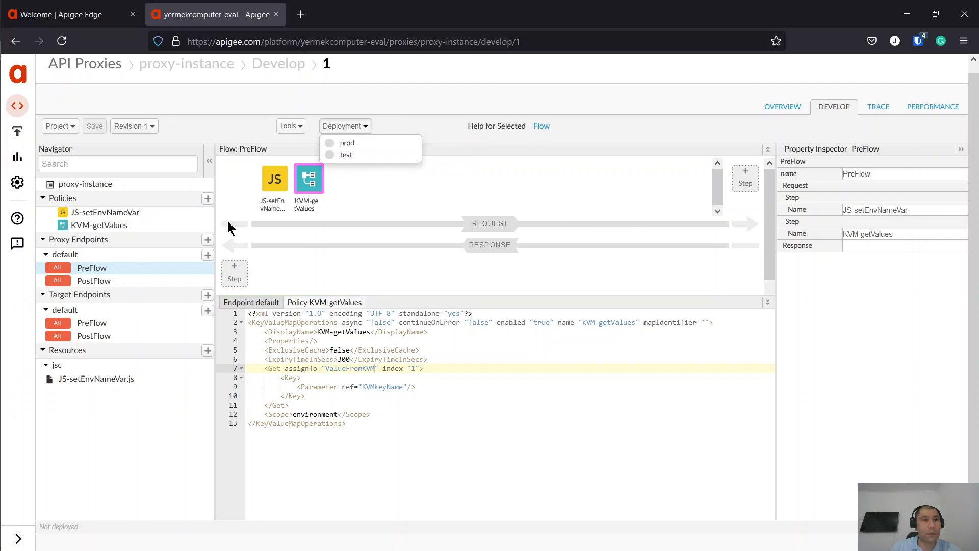
pyautogui.hotkey('ctrl', 'Tab')
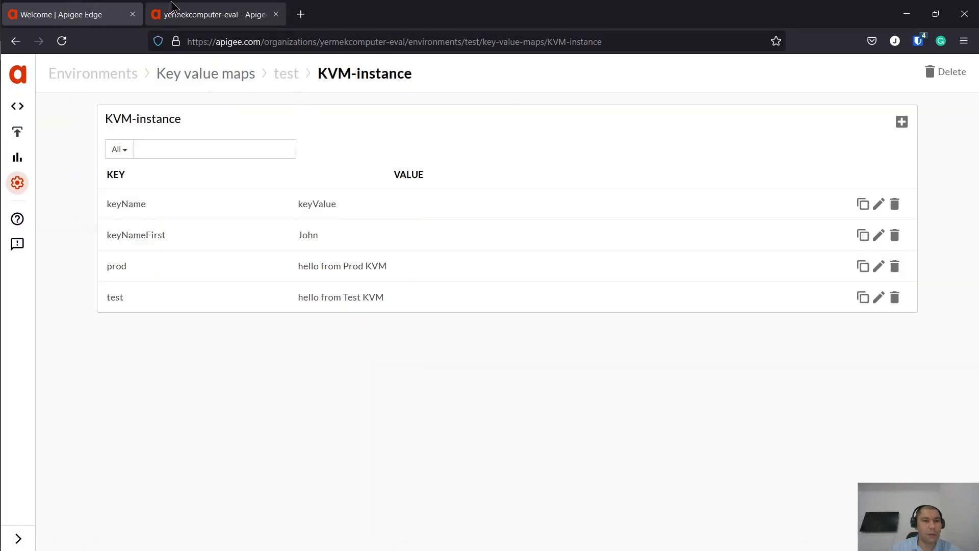
pyautogui.click(219, 14)
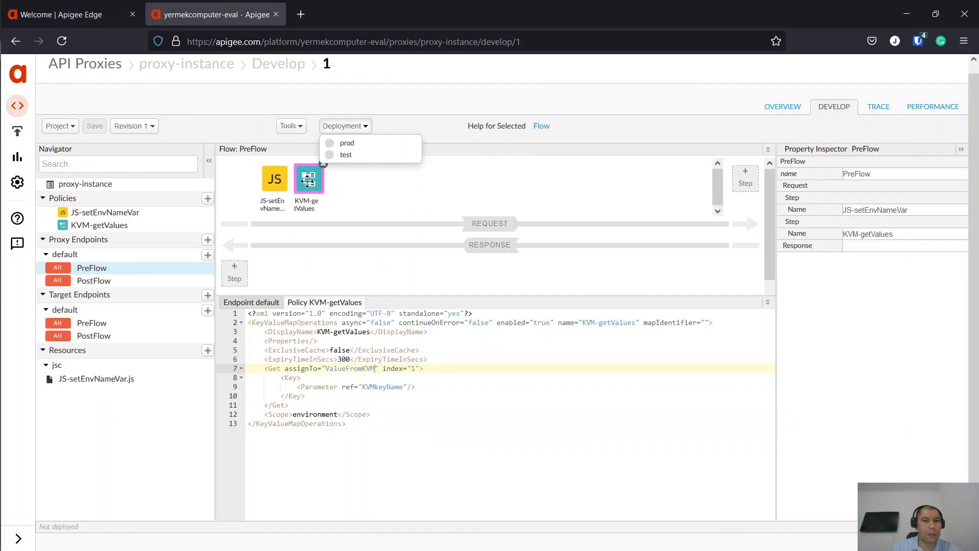
pyautogui.click(345, 154)
pyautogui.click(664, 187)
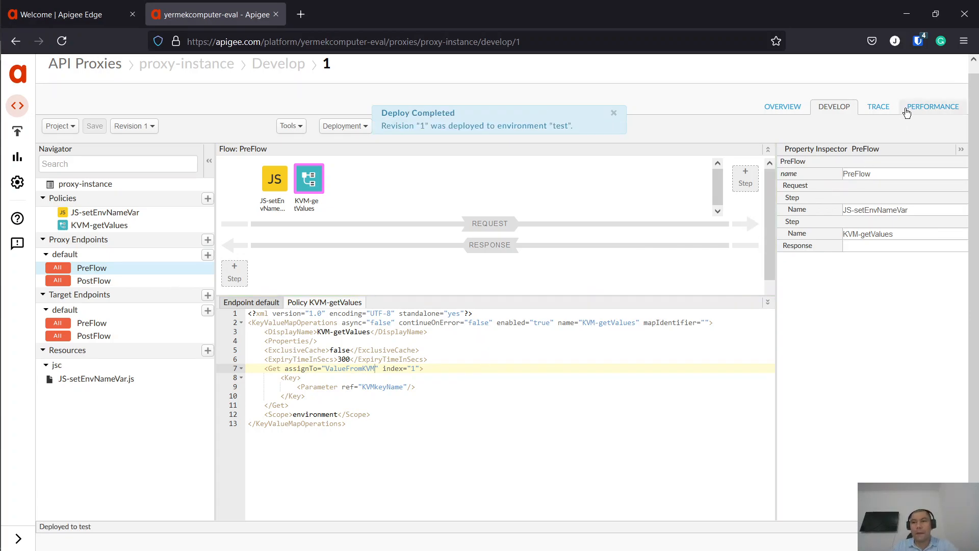
# - Duplicate the proxy editor's browser tab and switch to the copy
pyautogui.rightClick(220, 11)
pyautogui.click(284, 105)
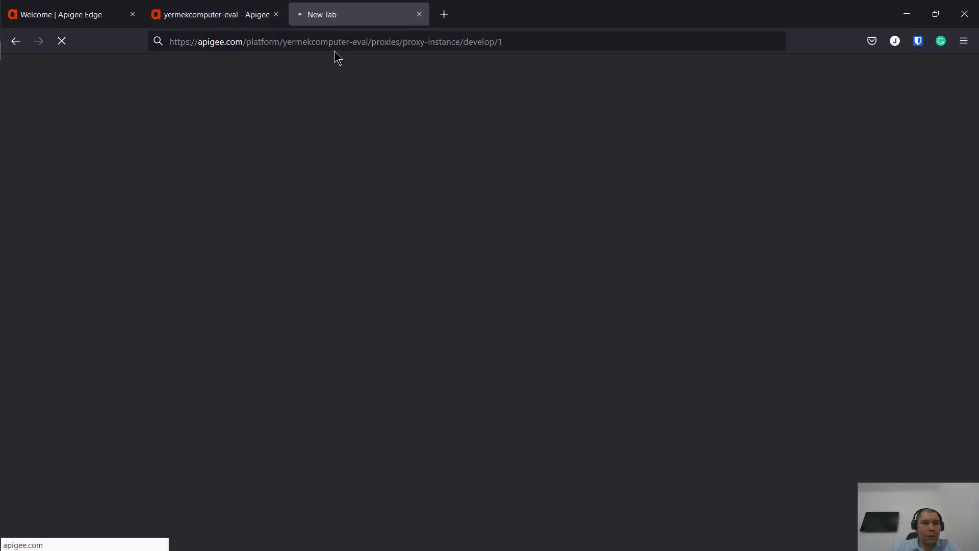
pyautogui.click(251, 10)
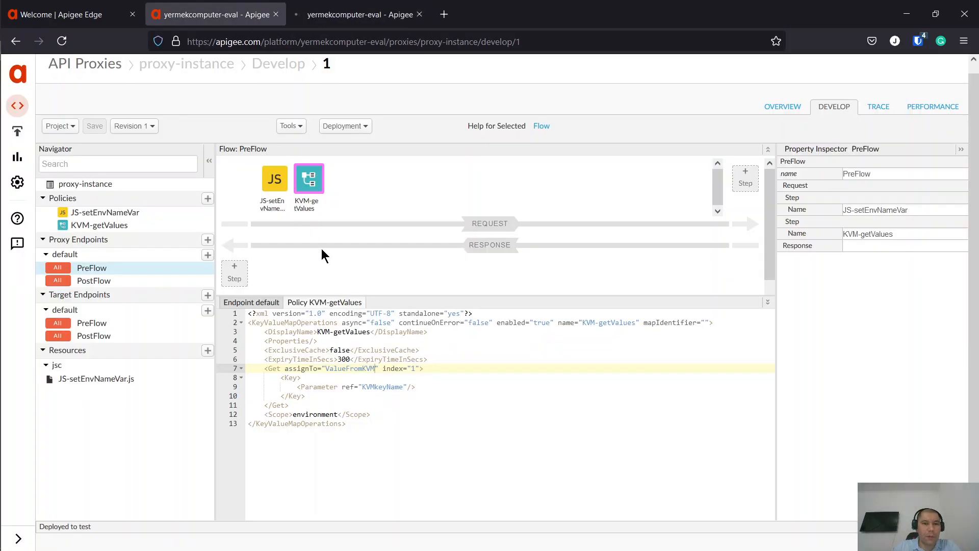
pyautogui.click(350, 5)
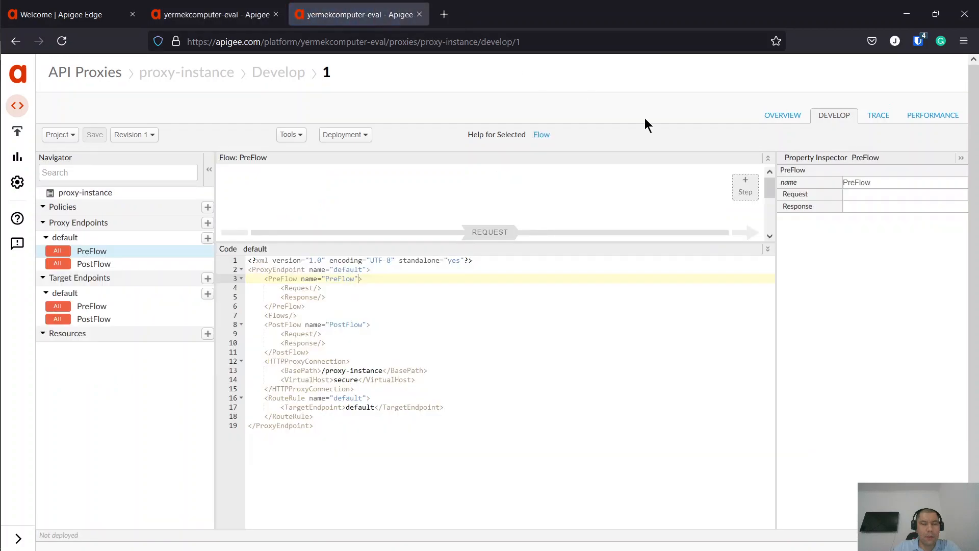
# - Start a trace session on test revision 1 and send a request to proxy-instance
pyautogui.click(877, 114)
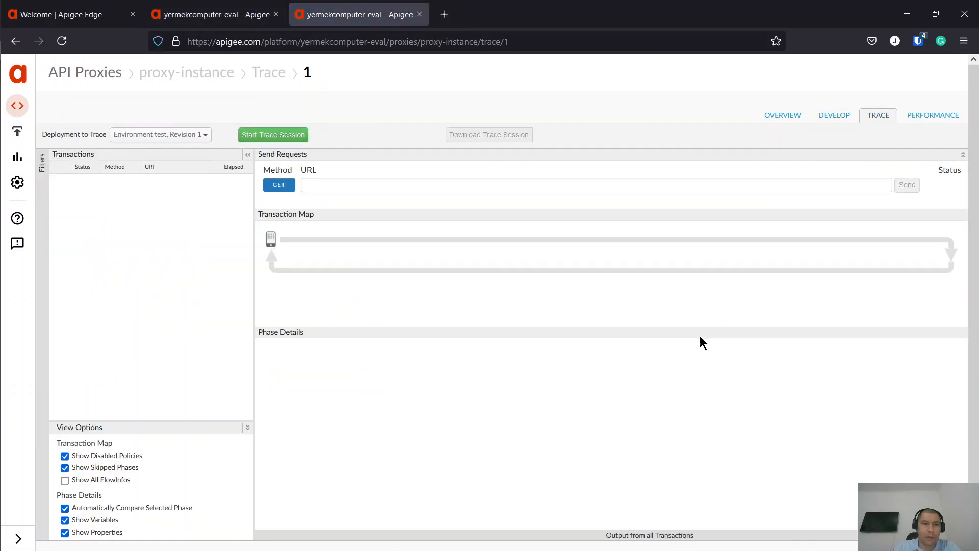
pyautogui.click(180, 135)
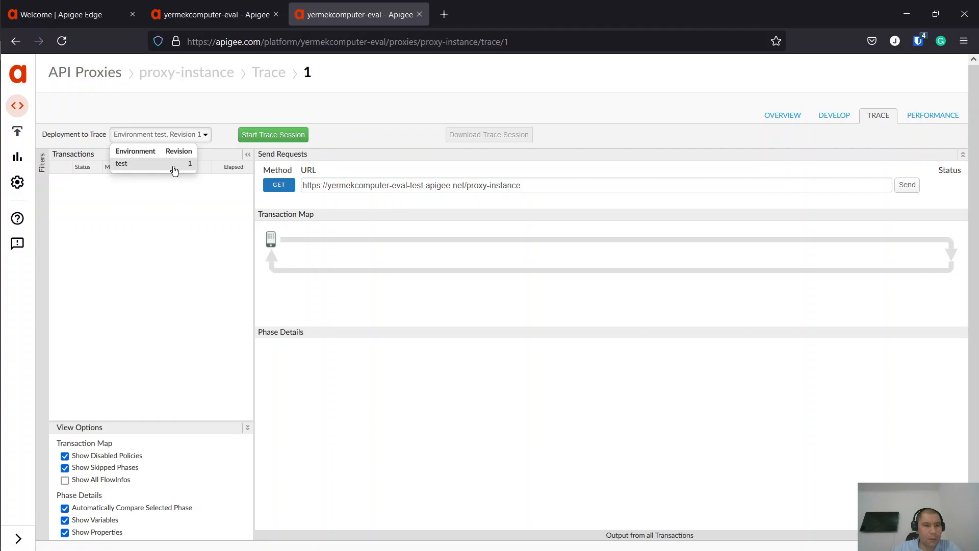
pyautogui.click(253, 137)
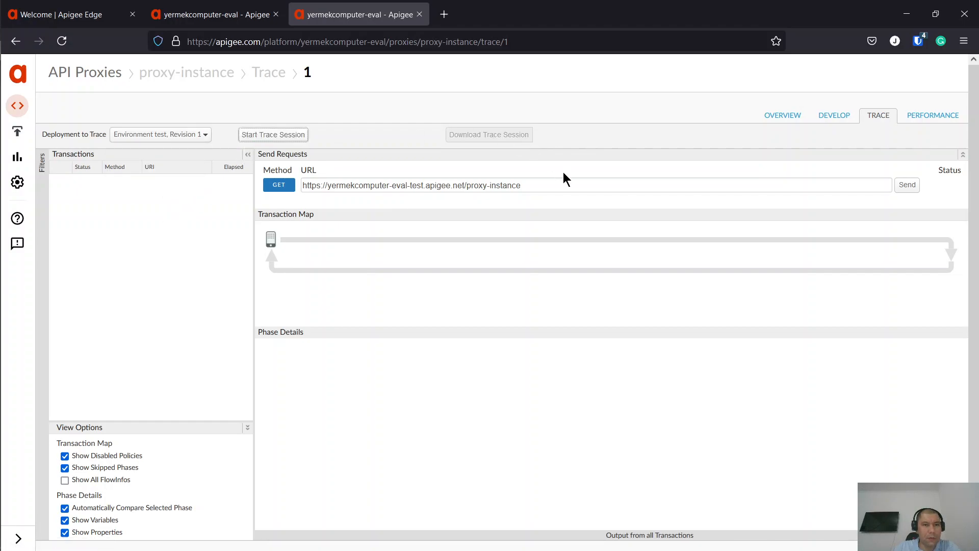
pyautogui.click(908, 189)
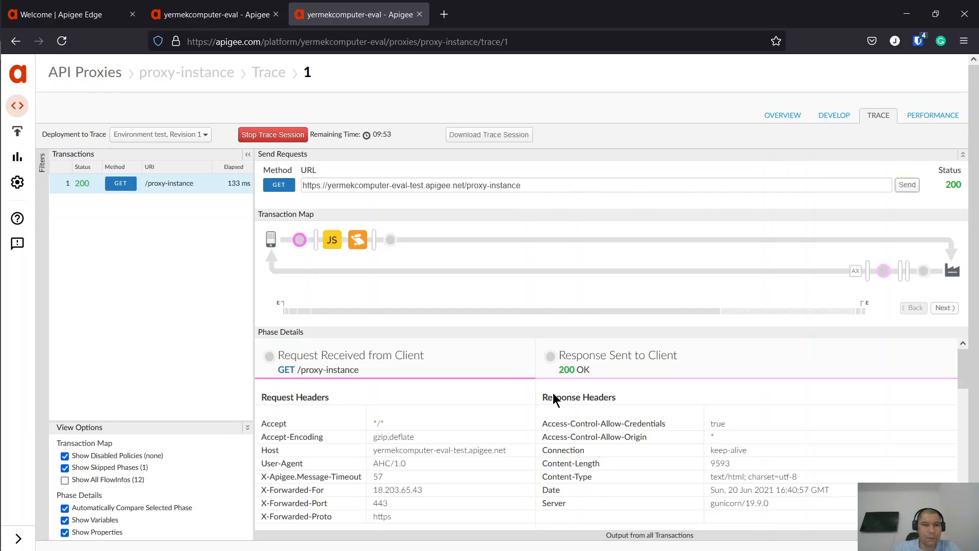
# - Compare the KVM-getValues and JS-setEnvNameVar trace details, note ValueFromKVM is empty, then return to Develop
pyautogui.click(359, 243)
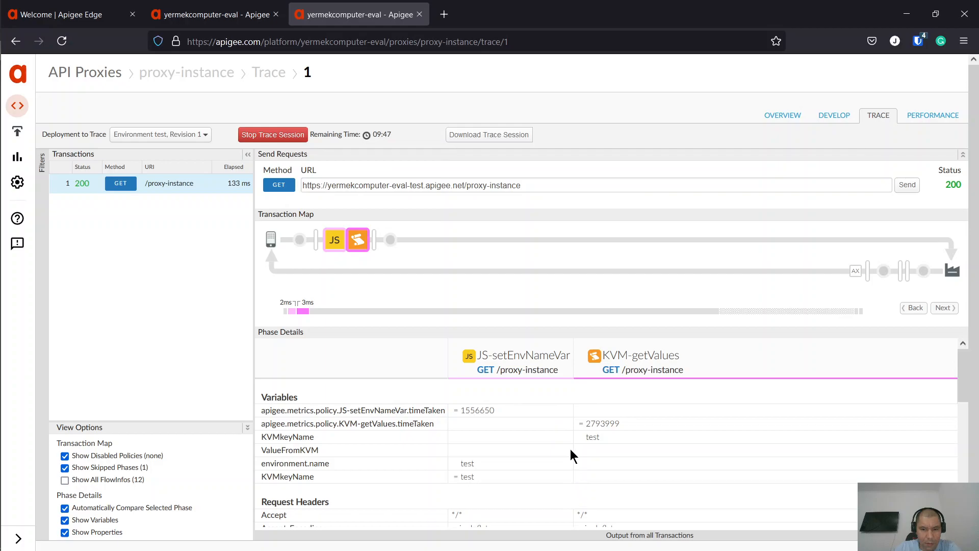
pyautogui.scroll(-2, 571, 454)
pyautogui.scroll(-5, 571, 454)
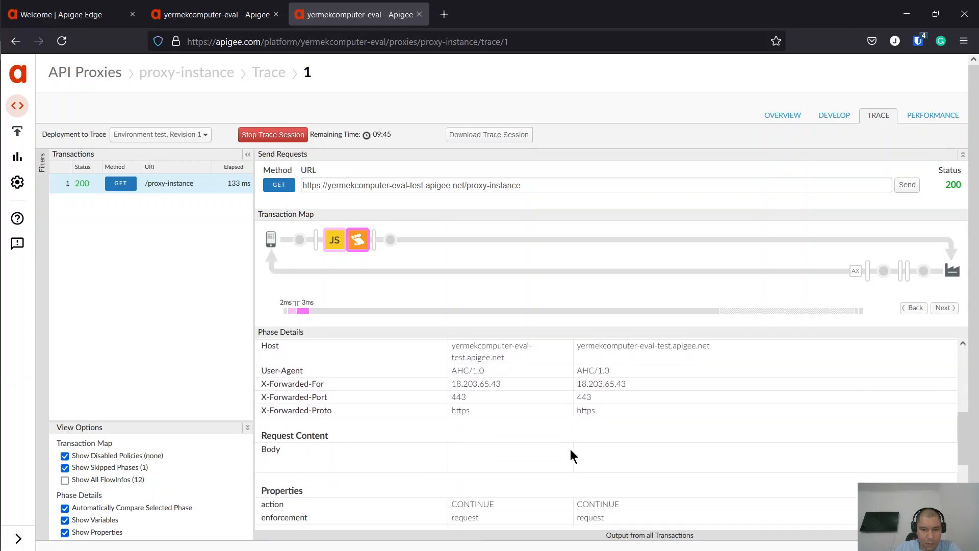
pyautogui.scroll(7, 571, 454)
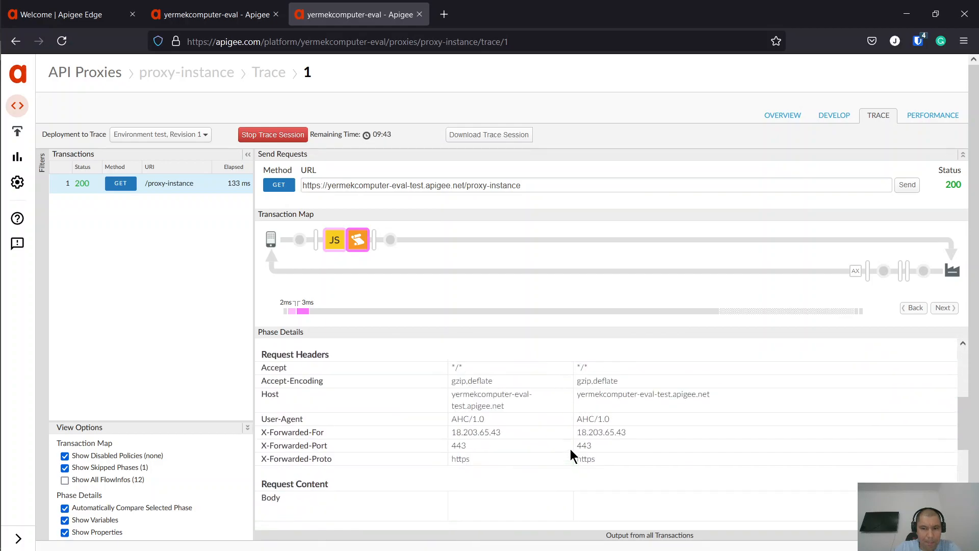
pyautogui.scroll(-7, 571, 453)
pyautogui.scroll(7, 568, 448)
pyautogui.click(334, 252)
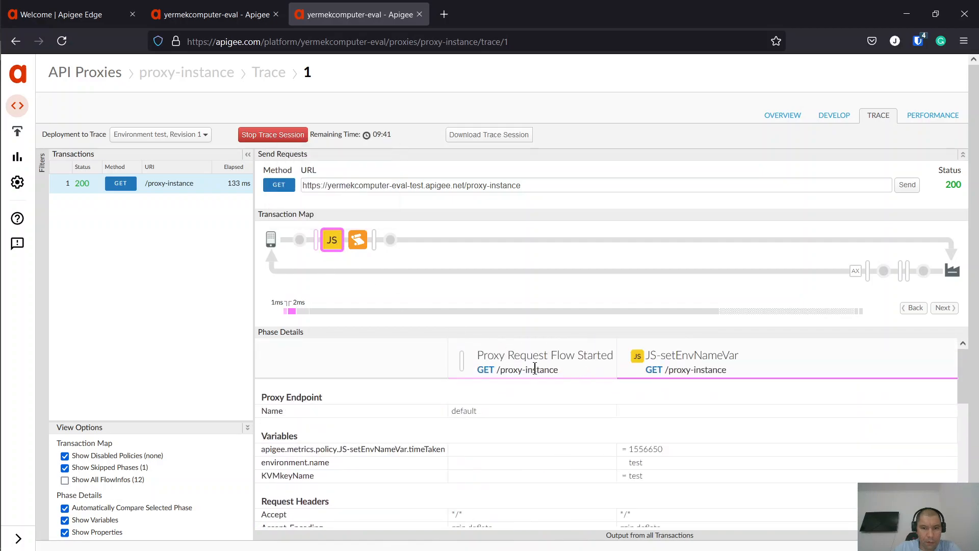
pyautogui.scroll(-3, 735, 428)
pyautogui.scroll(1, 721, 432)
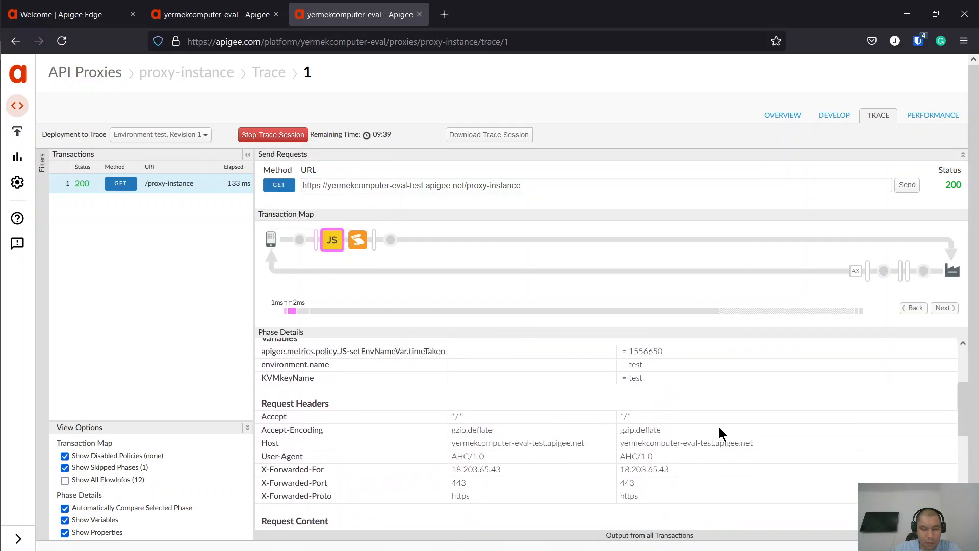
pyautogui.scroll(3, 720, 432)
pyautogui.click(356, 244)
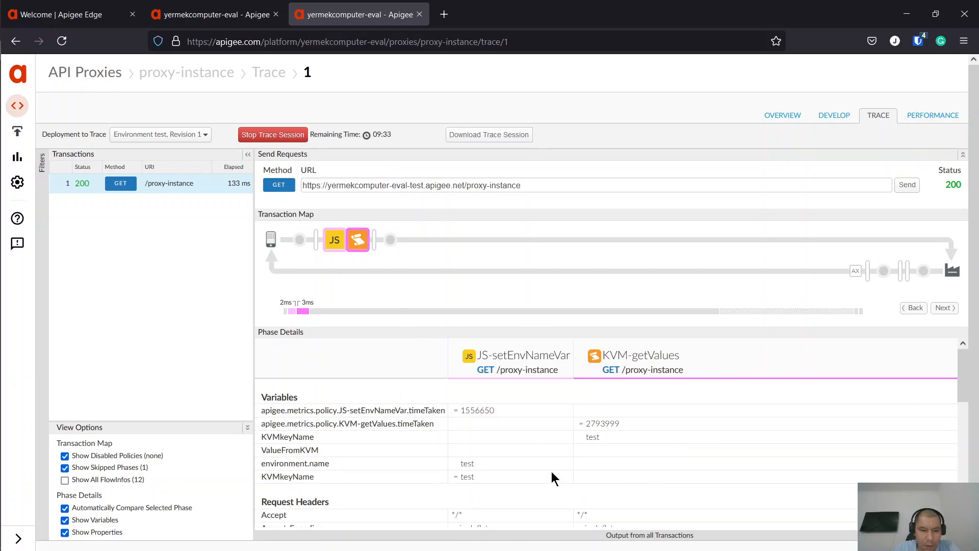
pyautogui.click(332, 243)
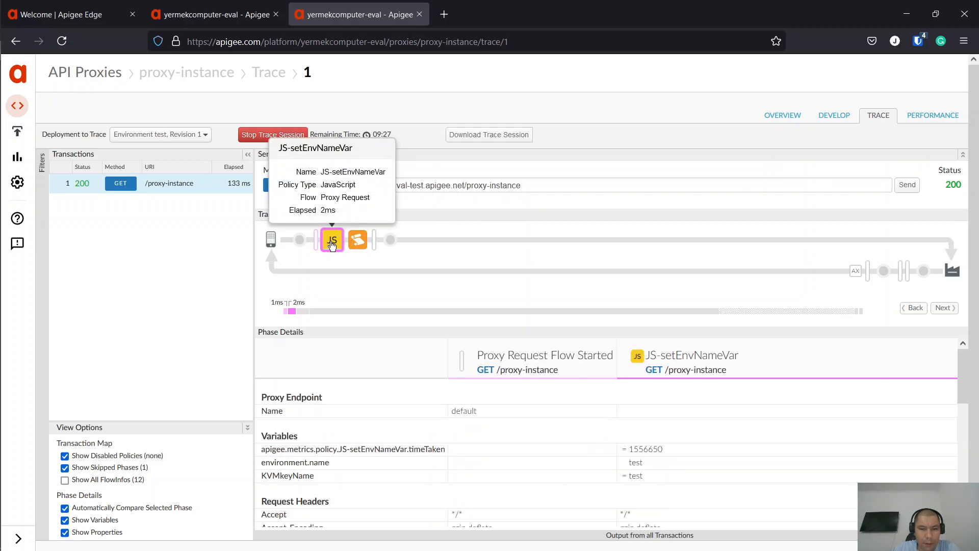
pyautogui.click(359, 241)
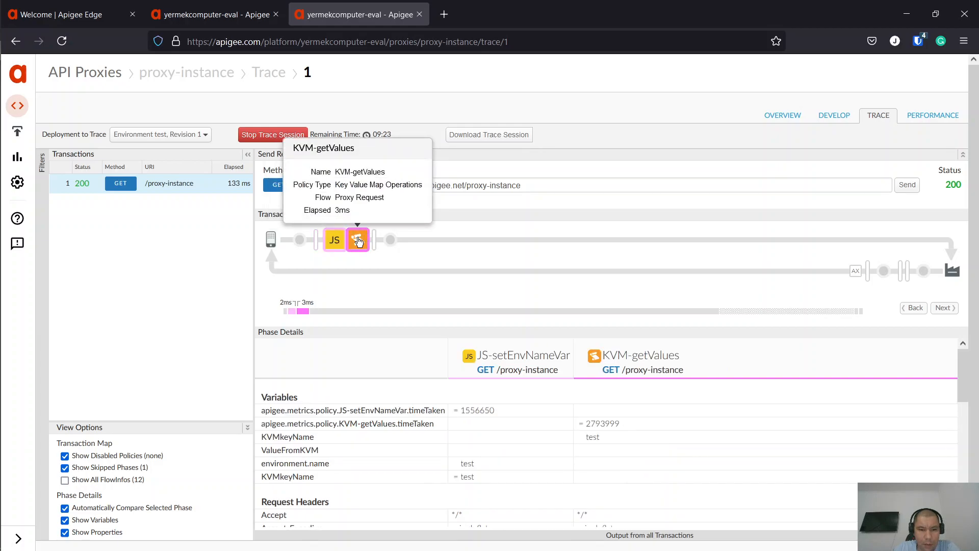
pyautogui.click(217, 14)
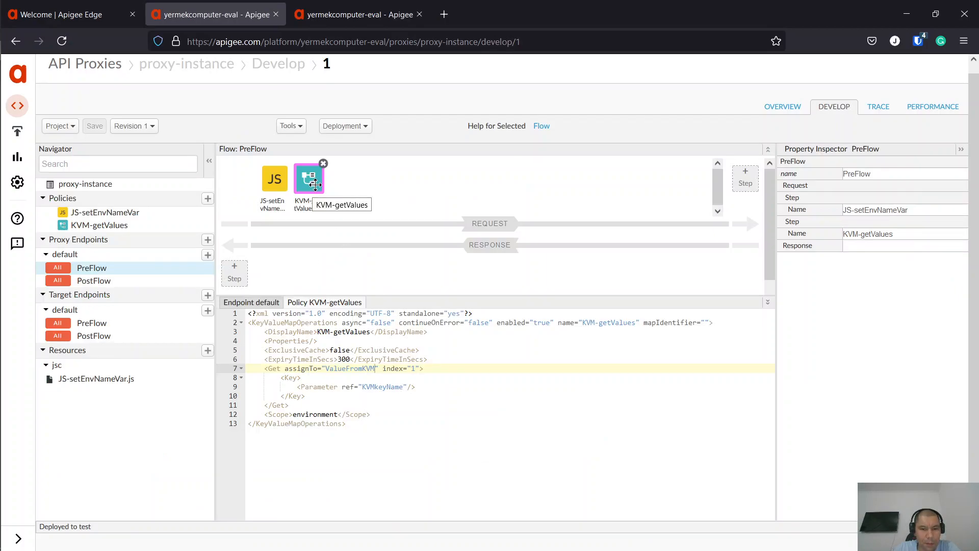
# - Fill KVM-getValues' empty mapIdentifier with KVM-instance, copied from the key value map page
pyautogui.click(706, 322)
pyautogui.click(67, 14)
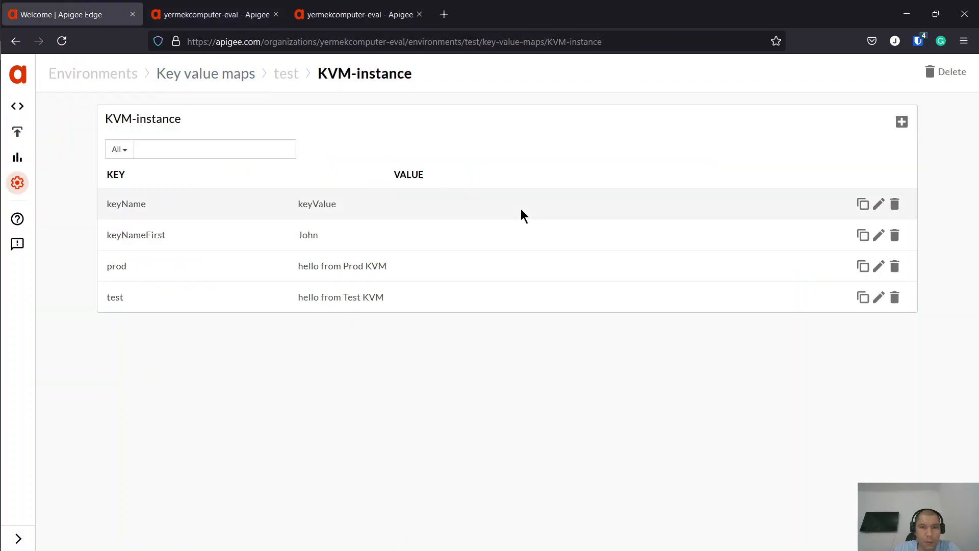
pyautogui.tripleClick(142, 122)
pyautogui.hotkey('ctrl', 'c')
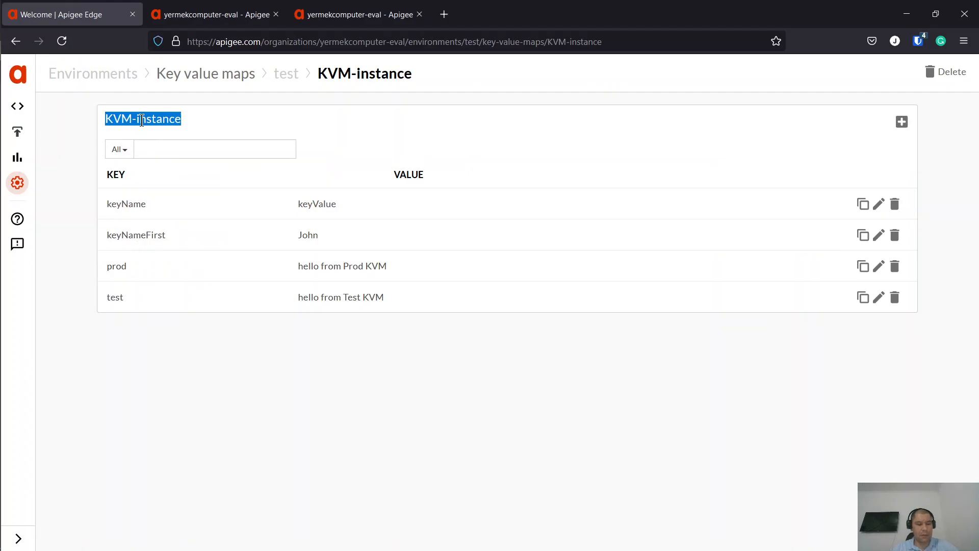
pyautogui.click(177, 10)
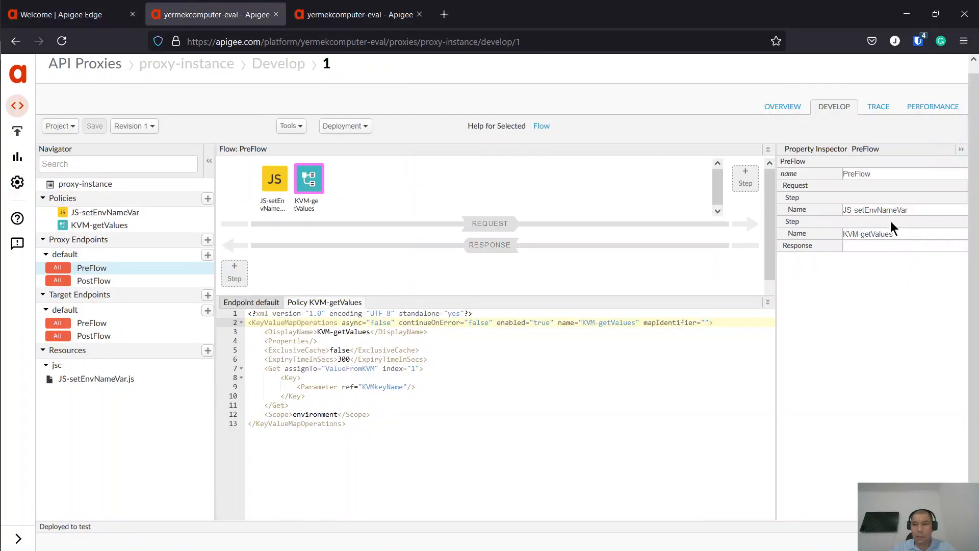
pyautogui.hotkey('ctrl', 'v')
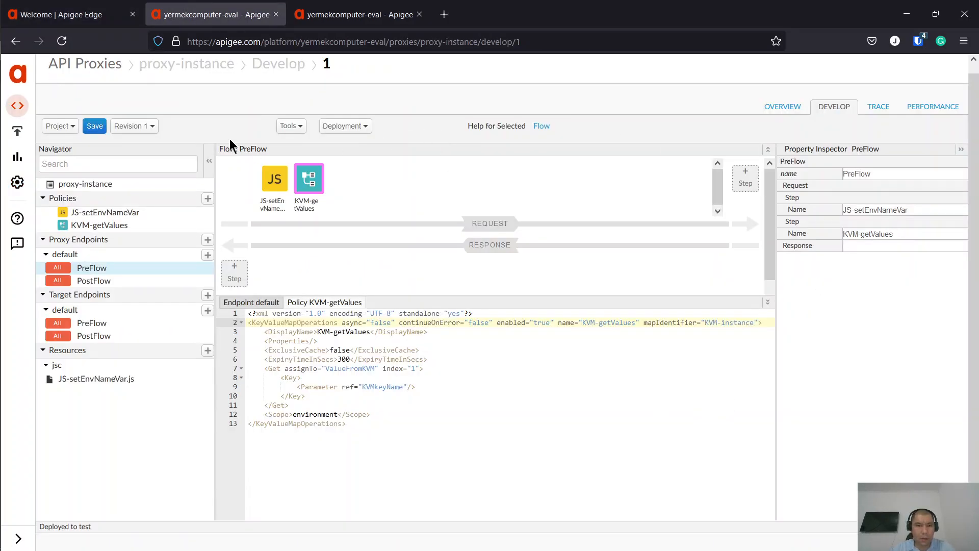
# - Save the revision and go back to the proxy's trace page
pyautogui.click(97, 127)
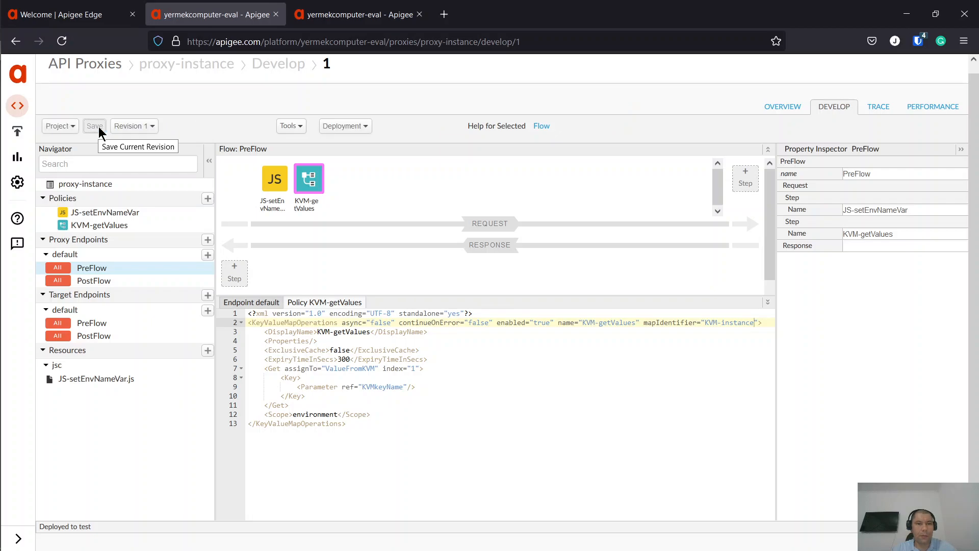
pyautogui.click(360, 125)
pyautogui.click(359, 14)
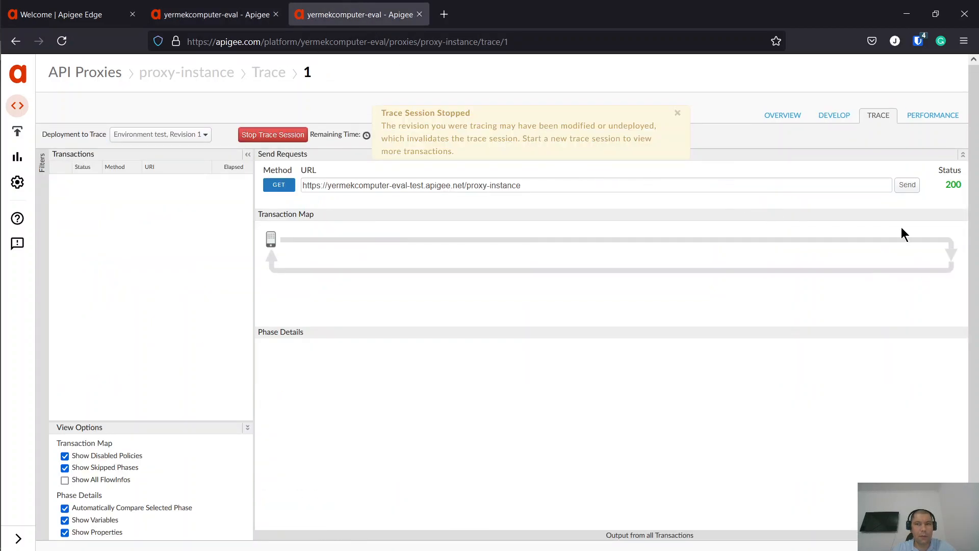
# - Send a test trace request and confirm KVM-getValues' ValueFromKVM reads 'hello from Test KVM'
pyautogui.click(912, 190)
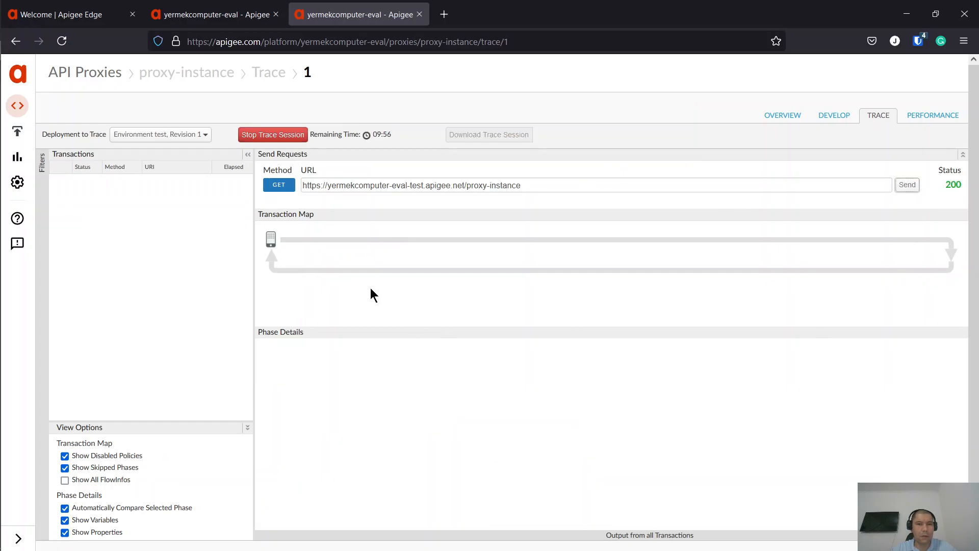
pyautogui.click(357, 240)
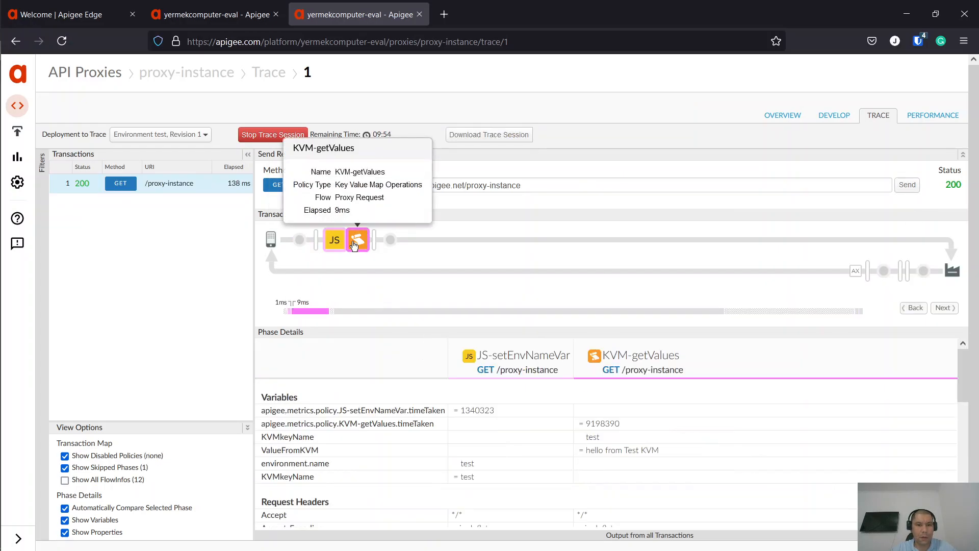
pyautogui.moveTo(661, 453); pyautogui.dragTo(587, 444)
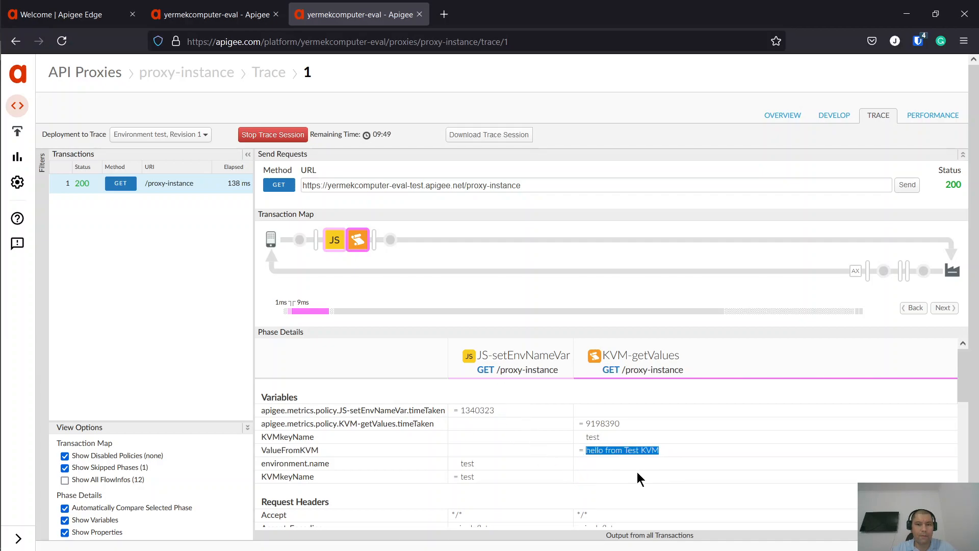
pyautogui.click(214, 14)
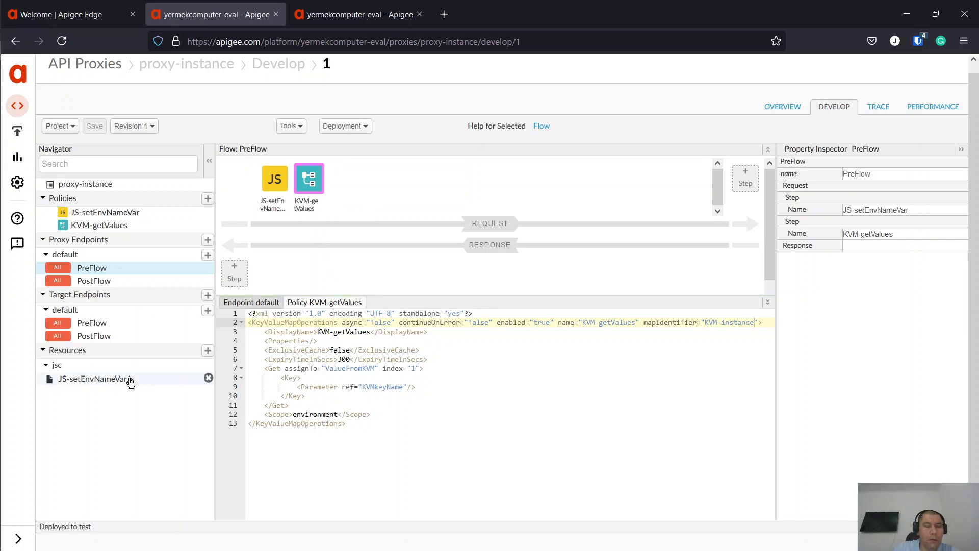
pyautogui.hotkey('ctrl', 'Tab')
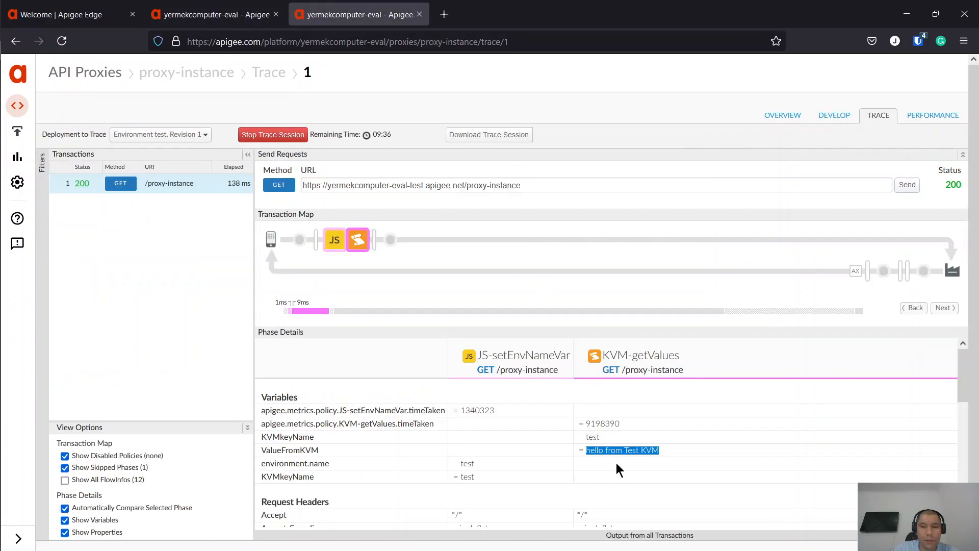
pyautogui.click(663, 456)
pyautogui.moveTo(659, 450); pyautogui.dragTo(579, 455)
pyautogui.doubleClick(303, 450)
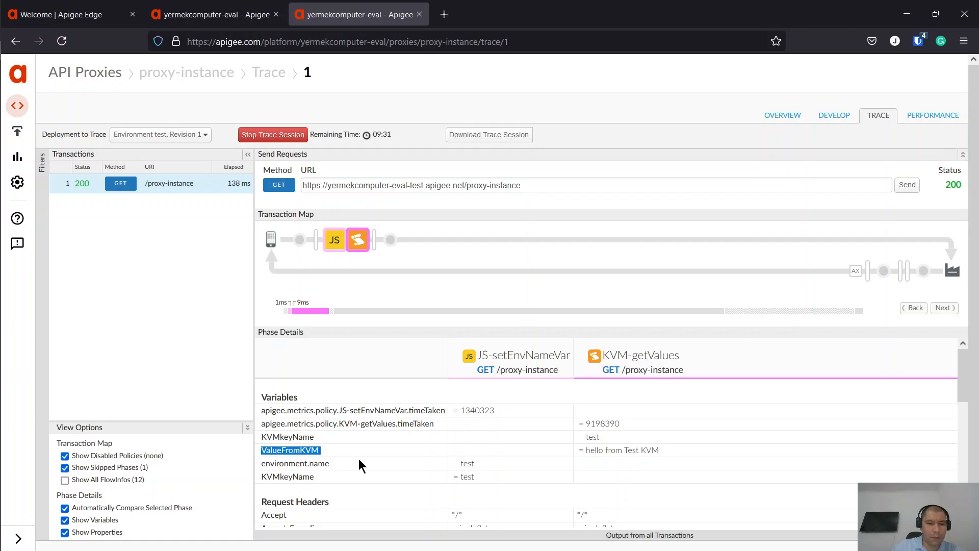
# - Check the test entry's value in the KVM-instance map, then go back to the Develop editor
pyautogui.click(62, 14)
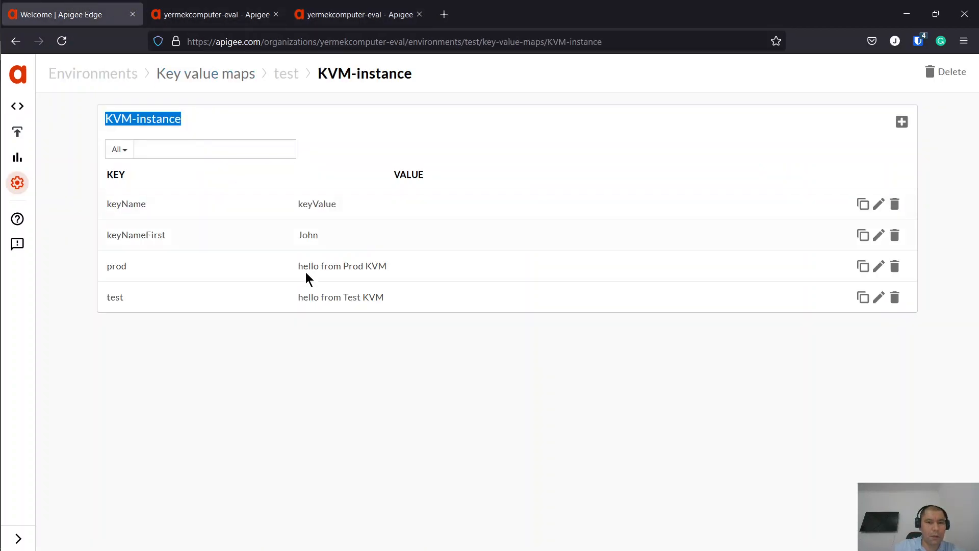
pyautogui.moveTo(399, 302); pyautogui.dragTo(313, 297)
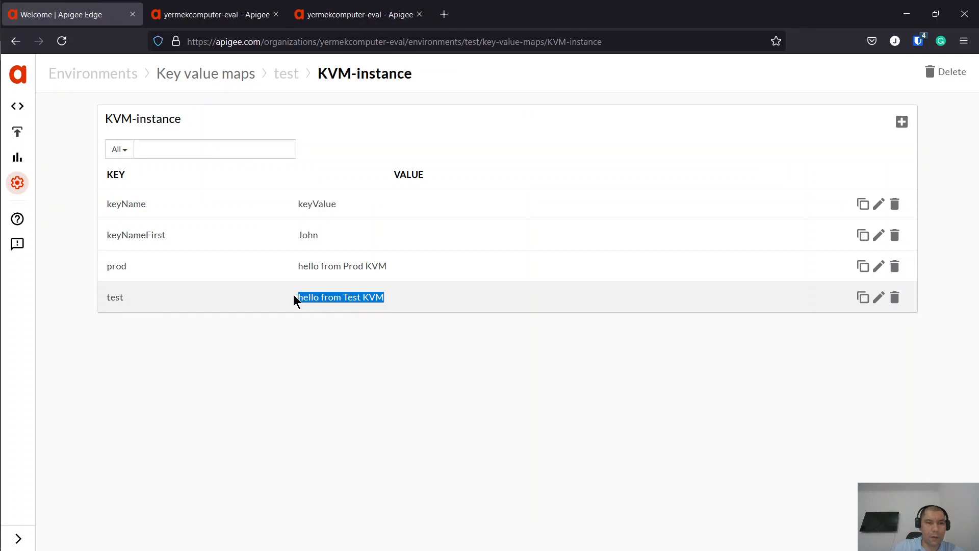
pyautogui.click(244, 5)
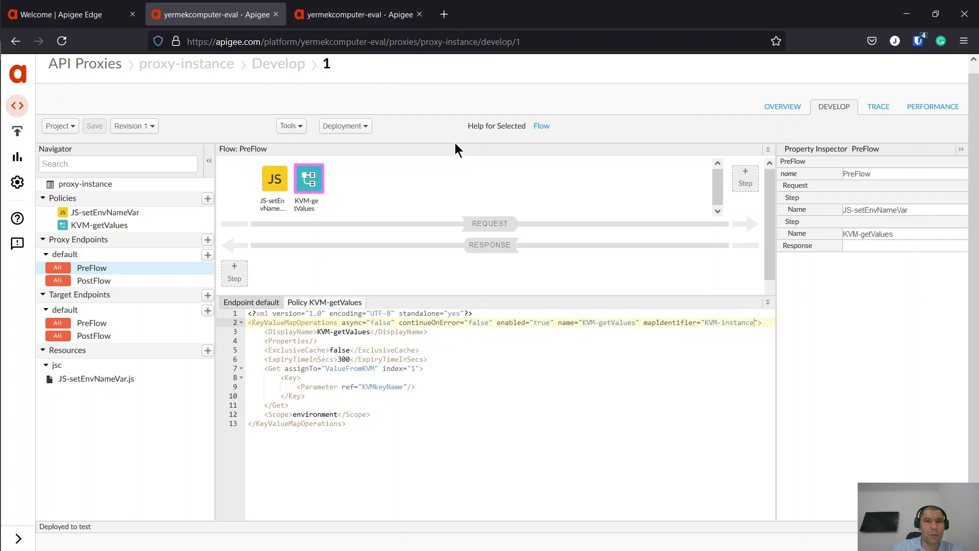
# - Deploy proxy-instance revision 1 to prod via the Deployment menu and confirm
pyautogui.click(349, 21)
pyautogui.click(186, 130)
pyautogui.click(239, 15)
pyautogui.click(354, 126)
pyautogui.click(361, 145)
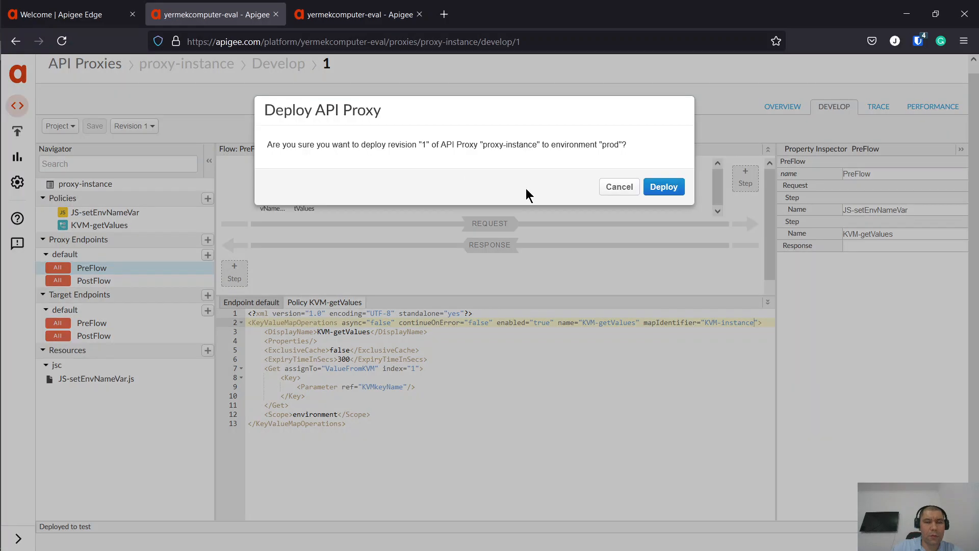
pyautogui.click(662, 186)
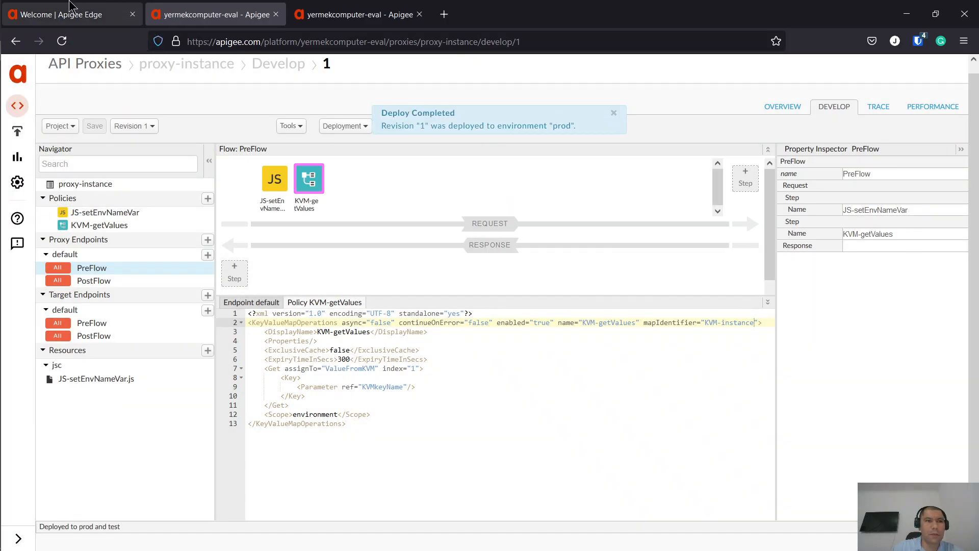
# - Review the test KVM-instance map, then switch the Key value maps list between prod and test
pyautogui.click(66, 14)
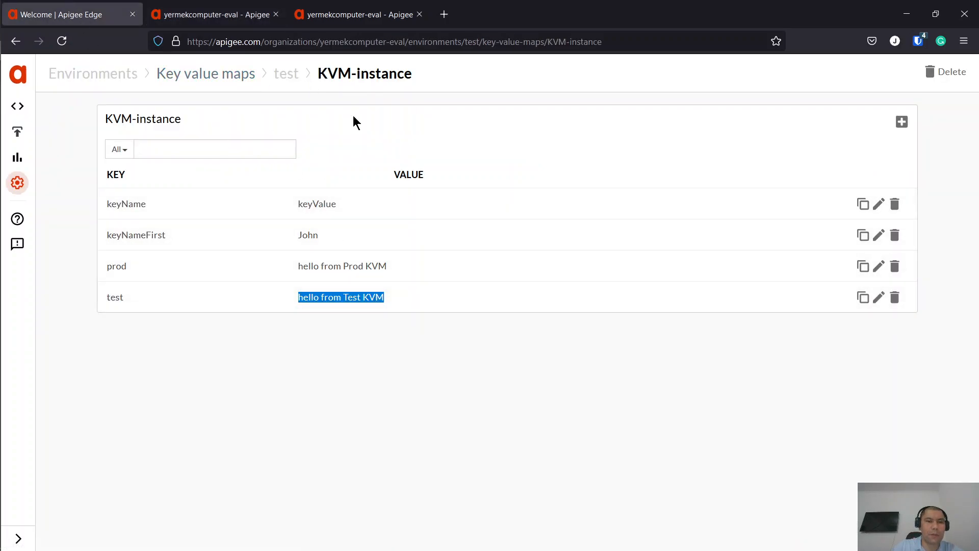
pyautogui.moveTo(183, 120); pyautogui.dragTo(106, 118)
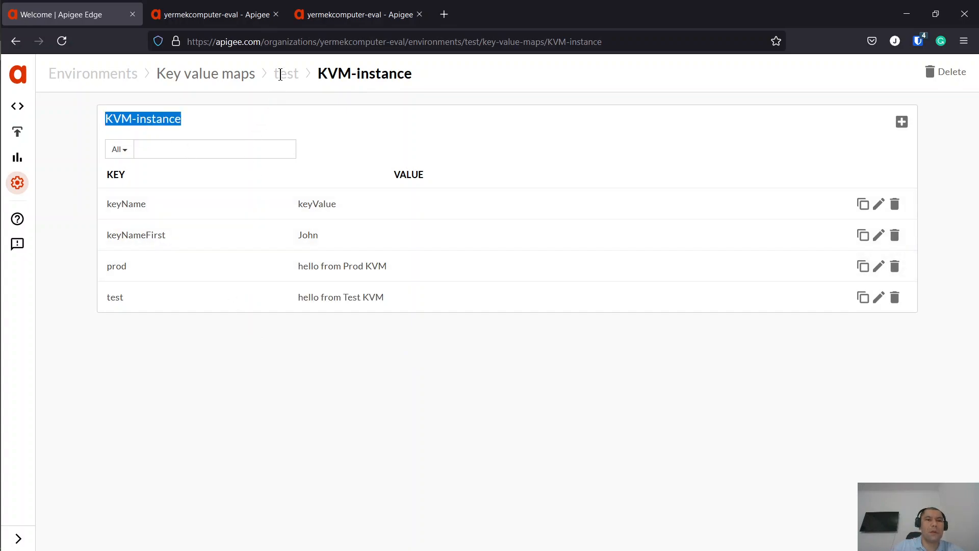
pyautogui.moveTo(274, 75); pyautogui.dragTo(301, 75)
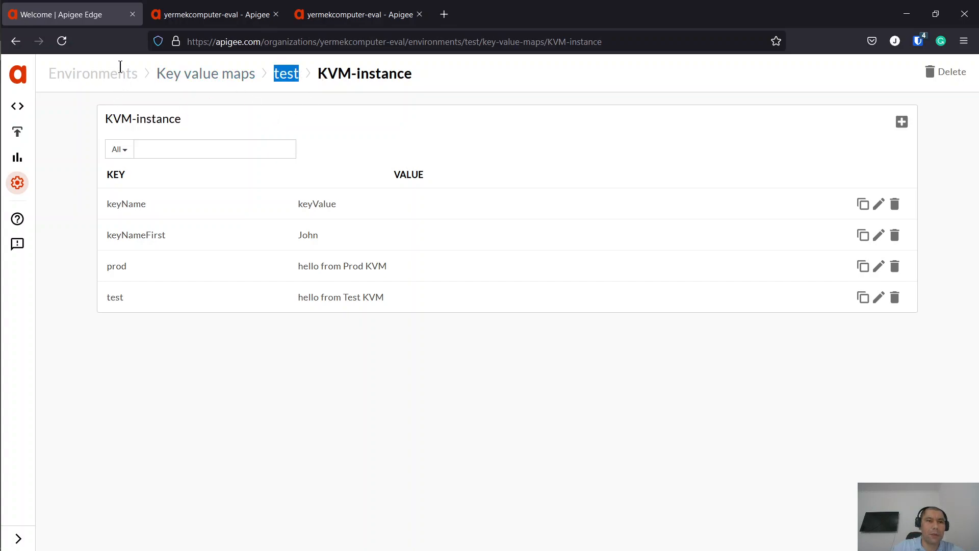
pyautogui.click(254, 79)
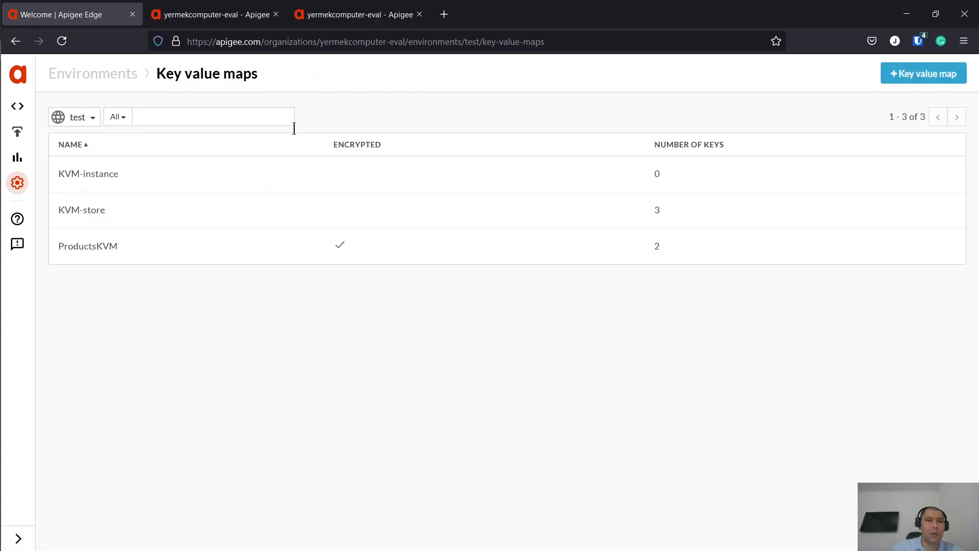
pyautogui.click(76, 117)
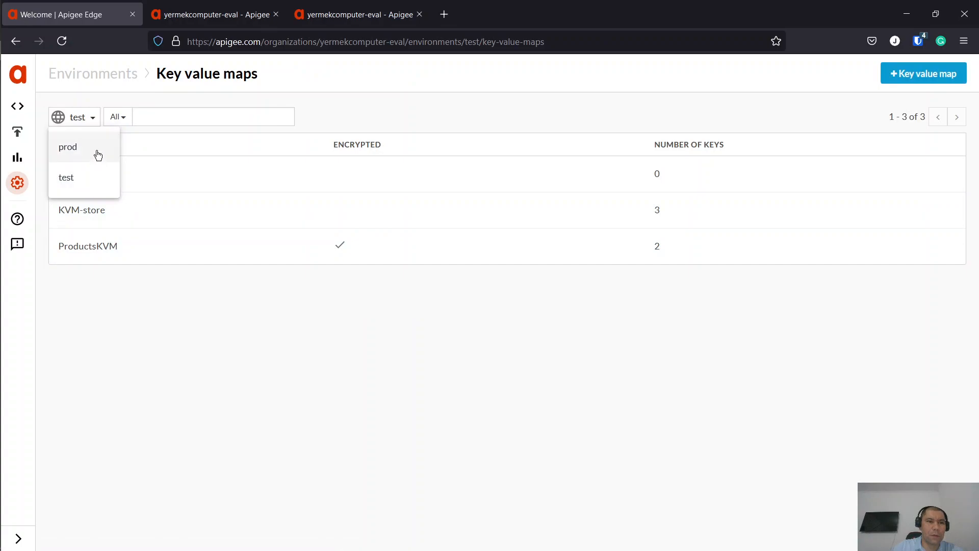
pyautogui.click(96, 153)
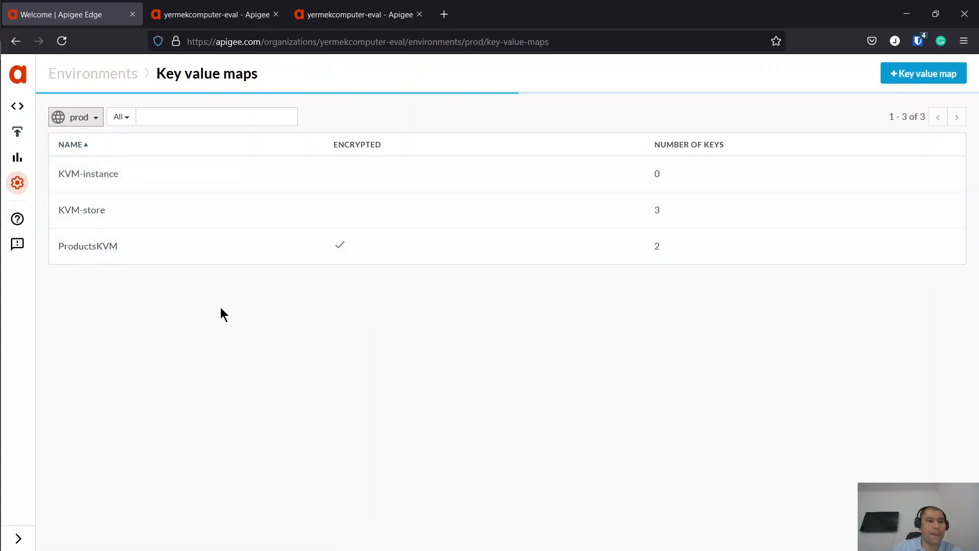
pyautogui.click(80, 119)
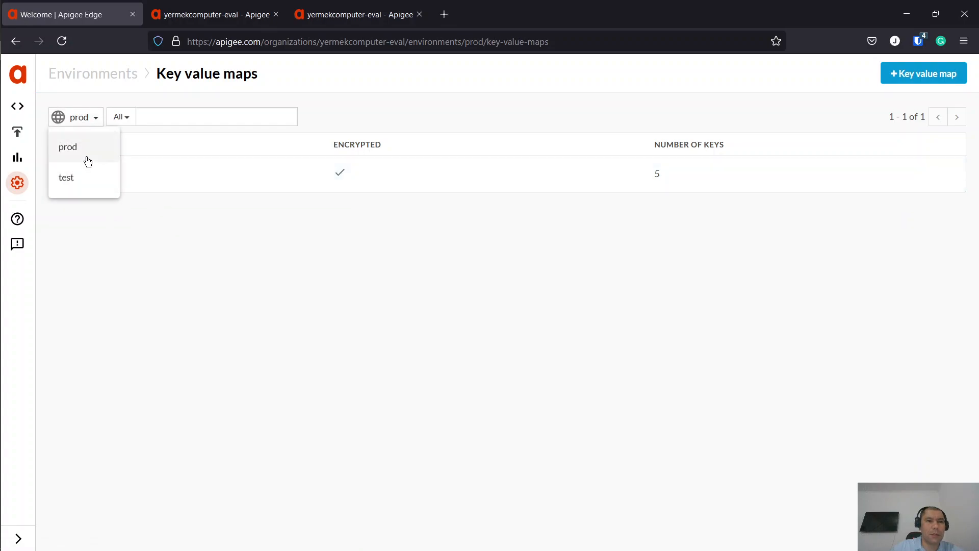
pyautogui.click(84, 176)
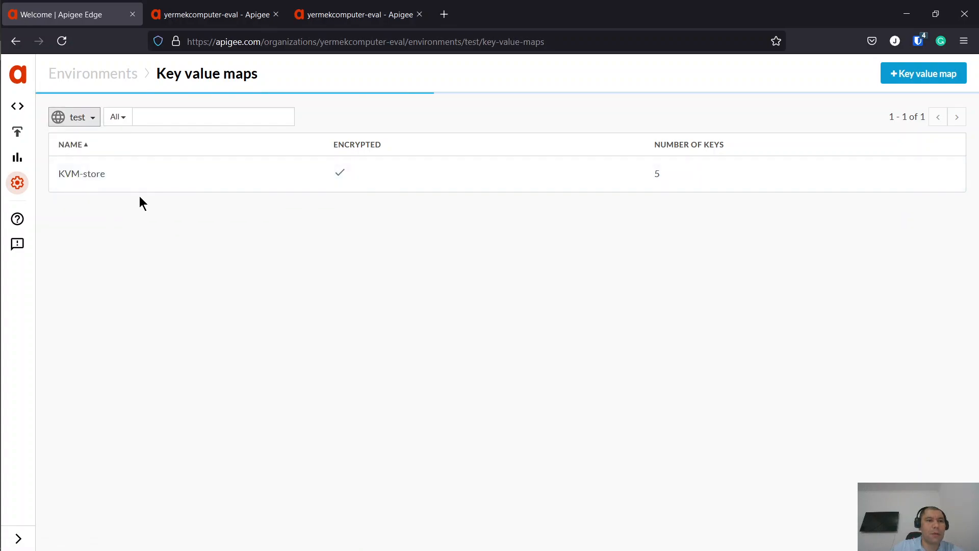
pyautogui.click(87, 120)
pyautogui.click(68, 146)
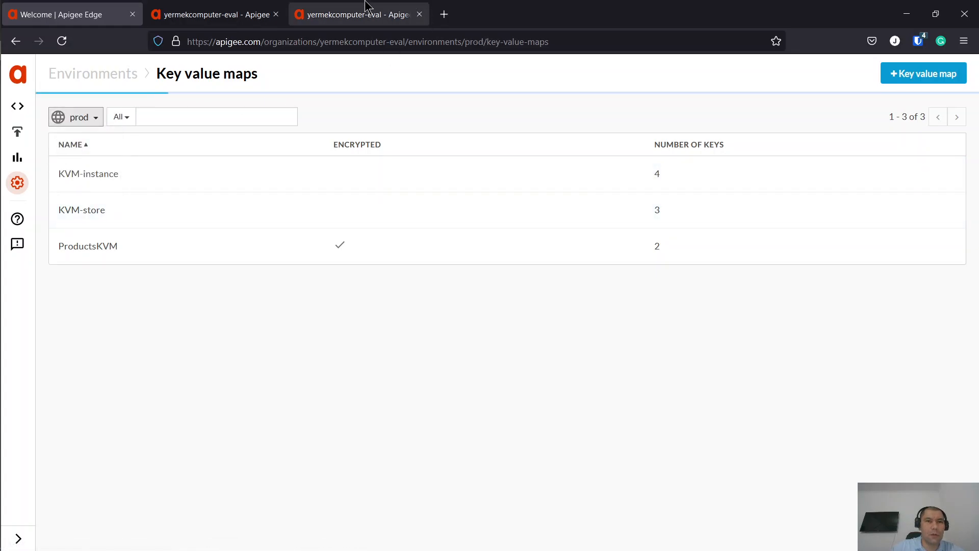
# - Verify proxy-instance's prod and test deployments and point the Trace page at prod
pyautogui.click(265, 10)
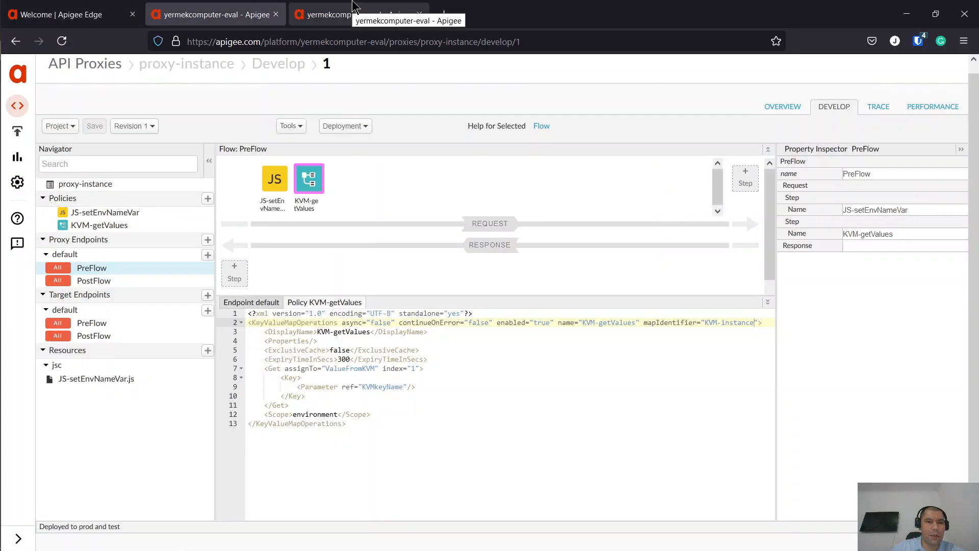
pyautogui.click(354, 8)
pyautogui.click(181, 138)
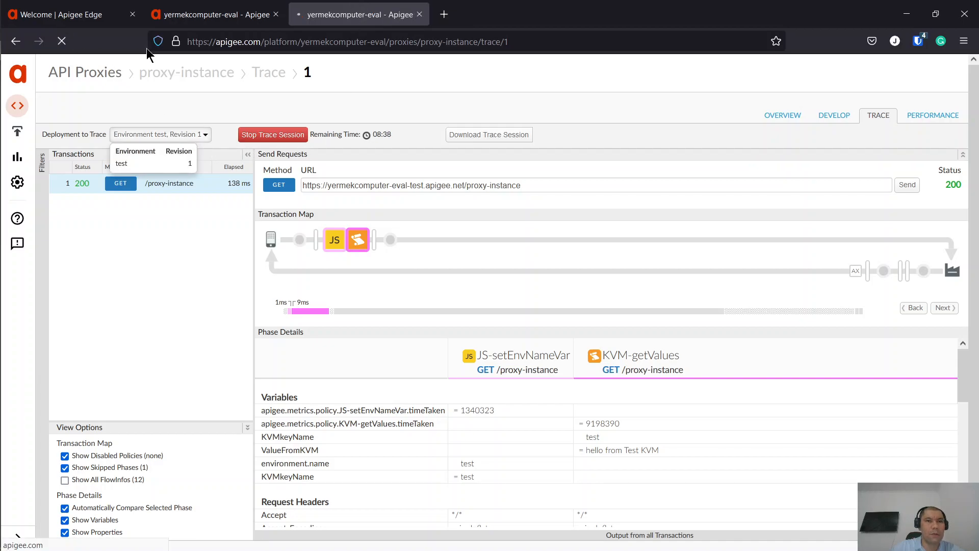
pyautogui.click(189, 7)
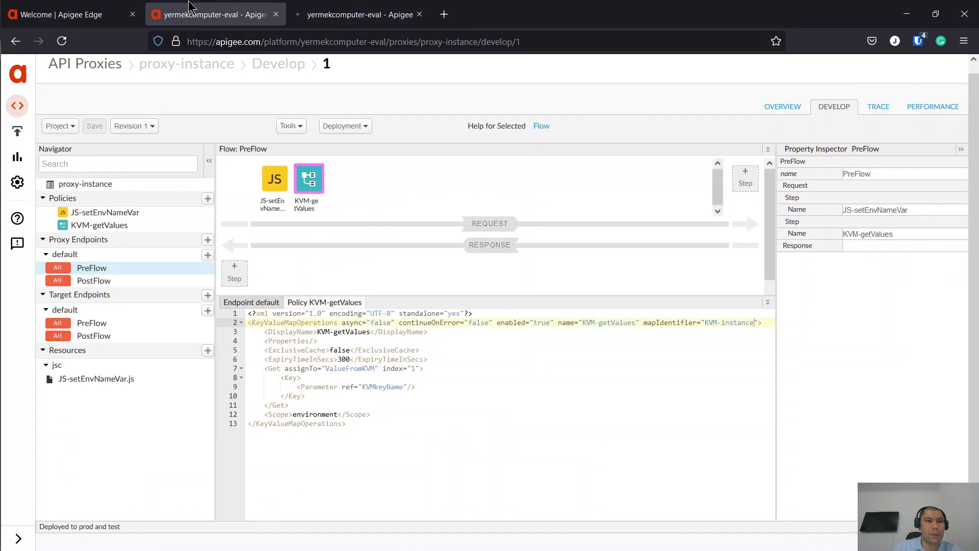
pyautogui.click(344, 127)
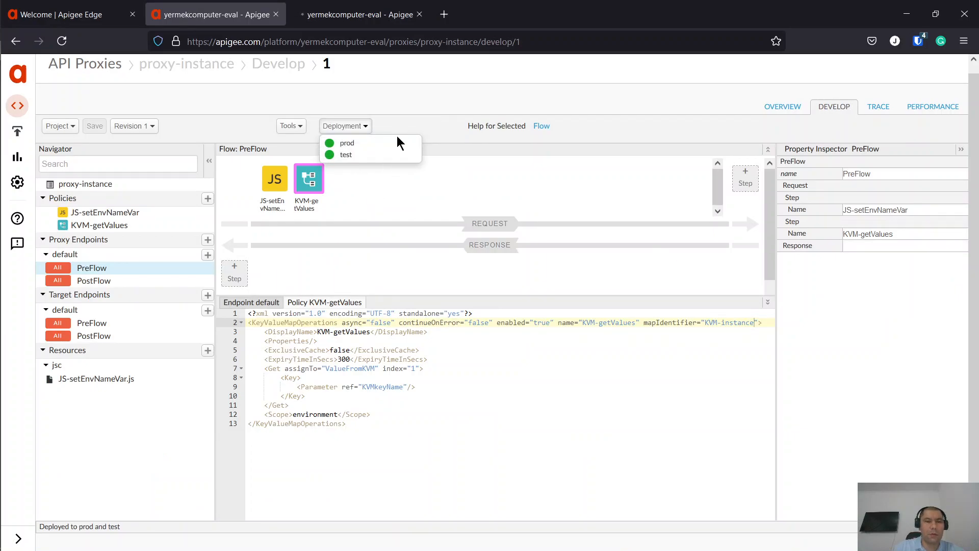
pyautogui.click(365, 10)
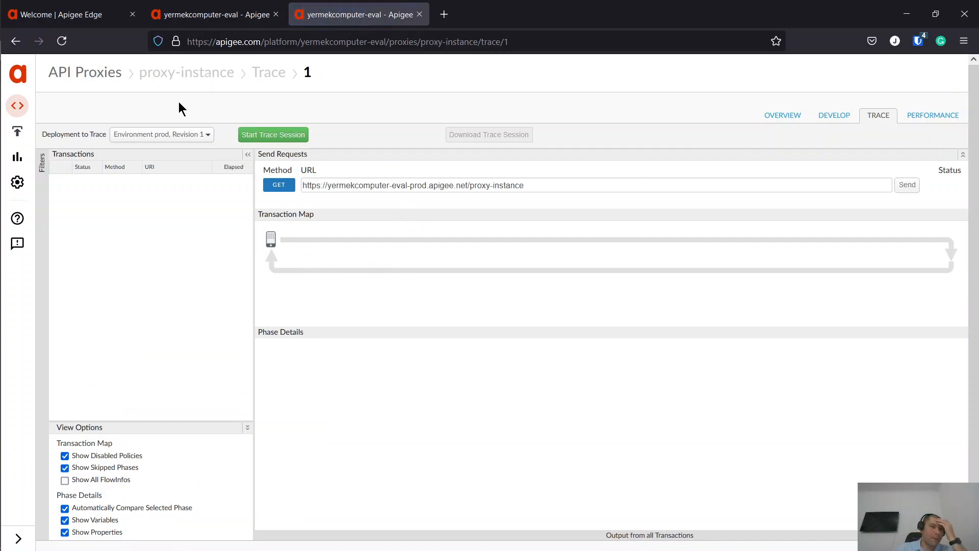
# - Start a trace session on the prod revision 1 deployment
pyautogui.click(187, 135)
pyautogui.click(188, 165)
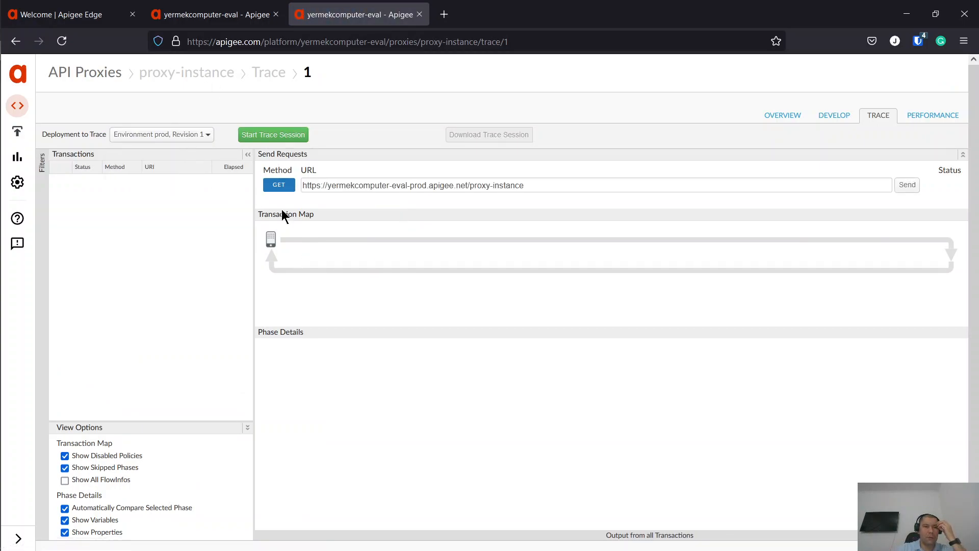
pyautogui.click(275, 135)
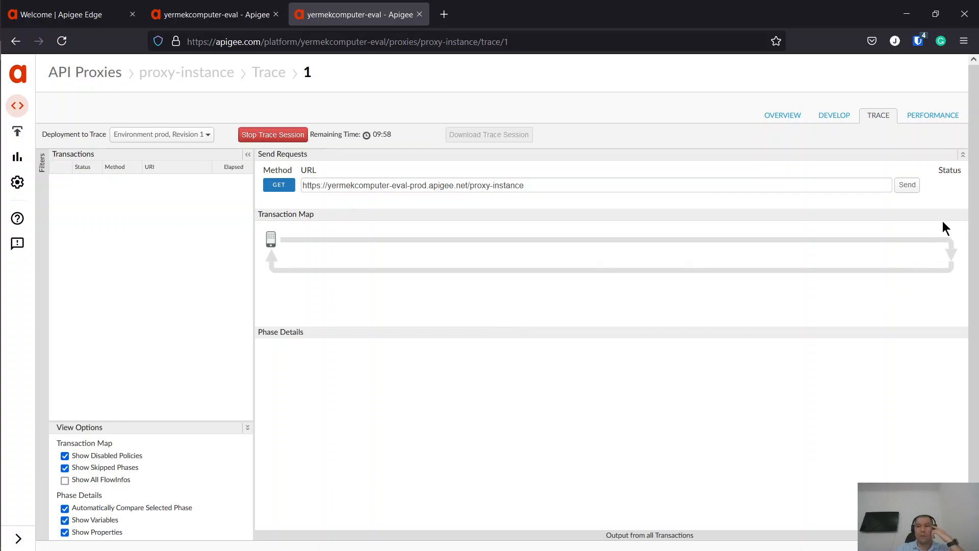
# - Send a prod request, note the empty ValueFromKVM, and open prod's key value maps list
pyautogui.click(914, 185)
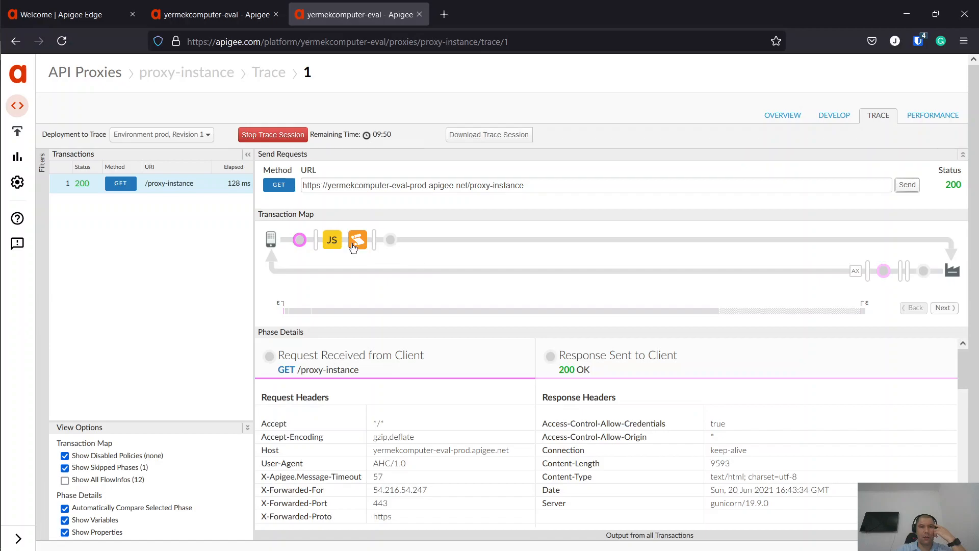
pyautogui.click(360, 239)
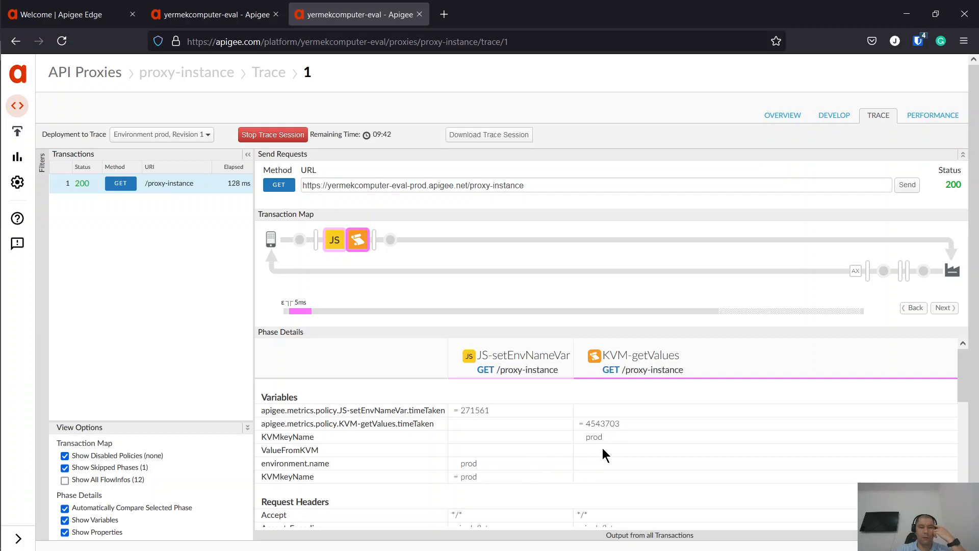
pyautogui.scroll(-2, 601, 454)
pyautogui.scroll(-1, 602, 449)
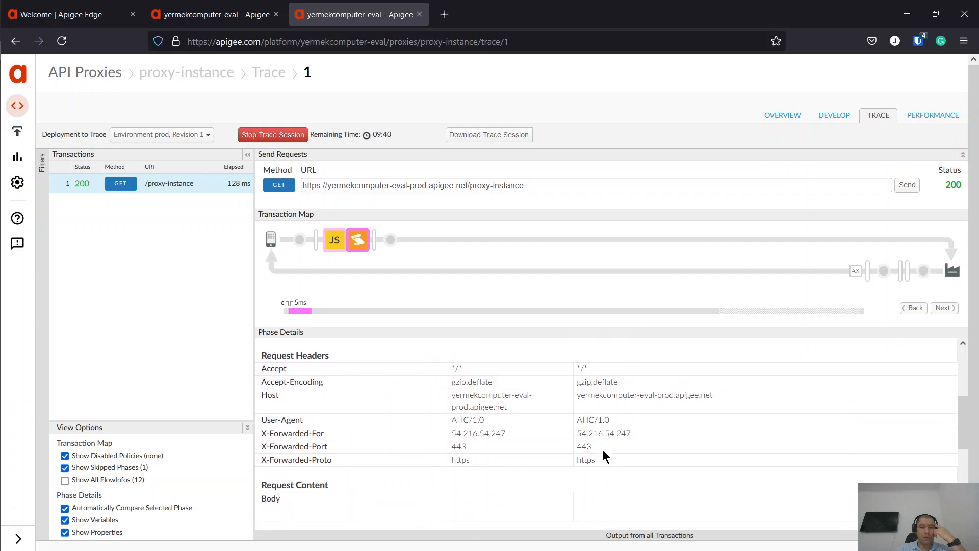
pyautogui.scroll(3, 602, 449)
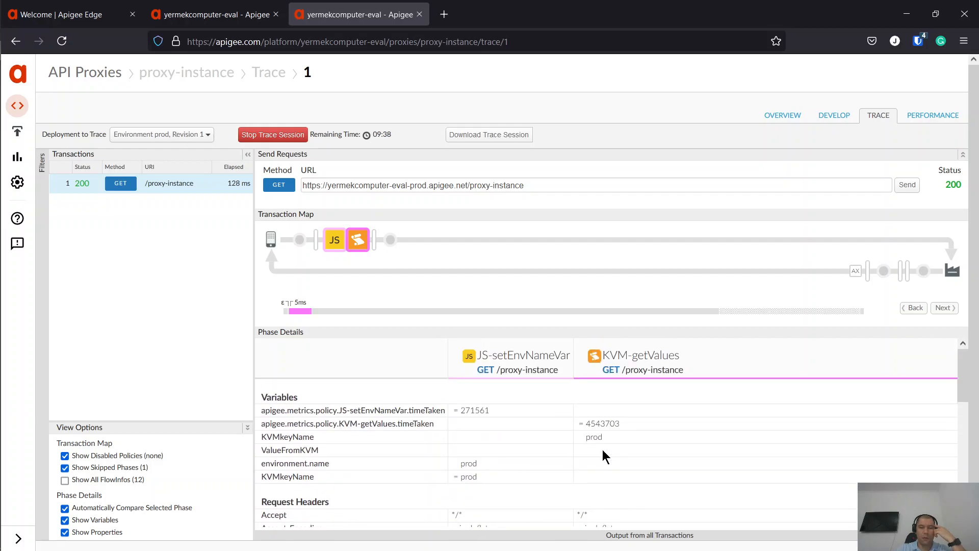
pyautogui.click(67, 14)
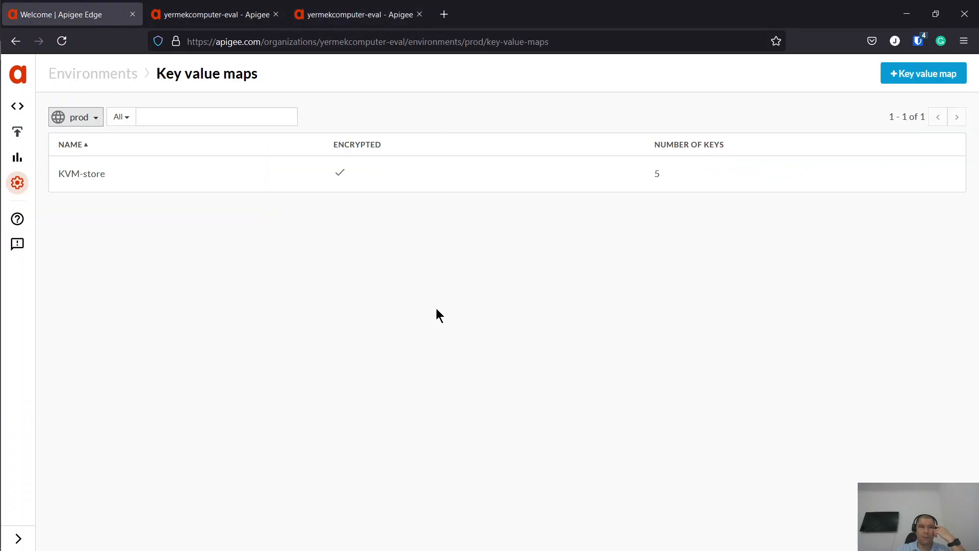
# - Create an unencrypted prod key value map named 'KVM-instance' and open its empty entry list
pyautogui.click(899, 86)
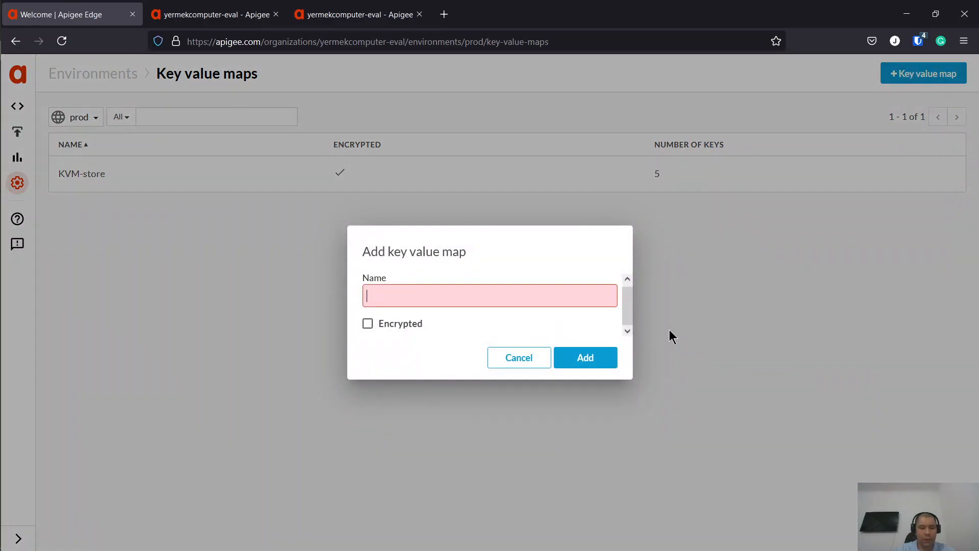
pyautogui.write('KVM')
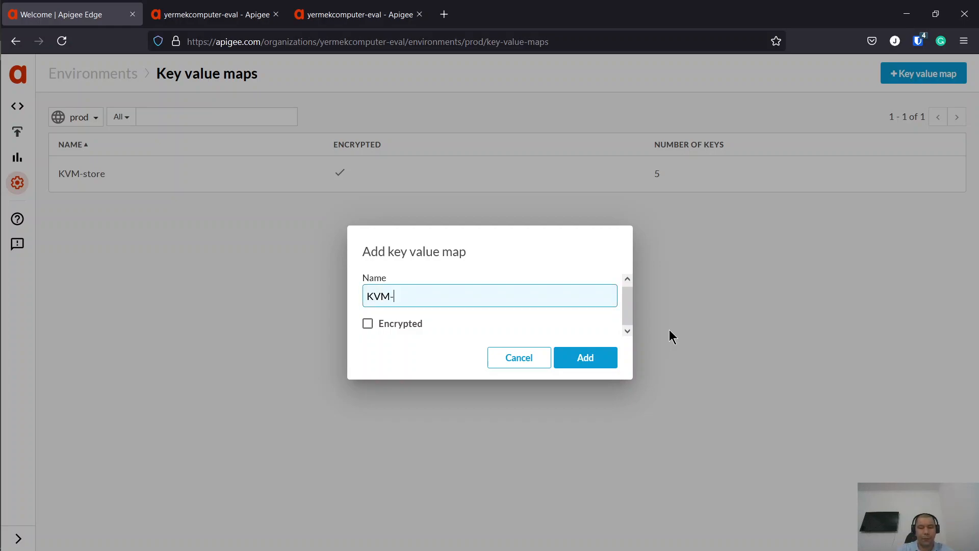
pyautogui.write('-instance')
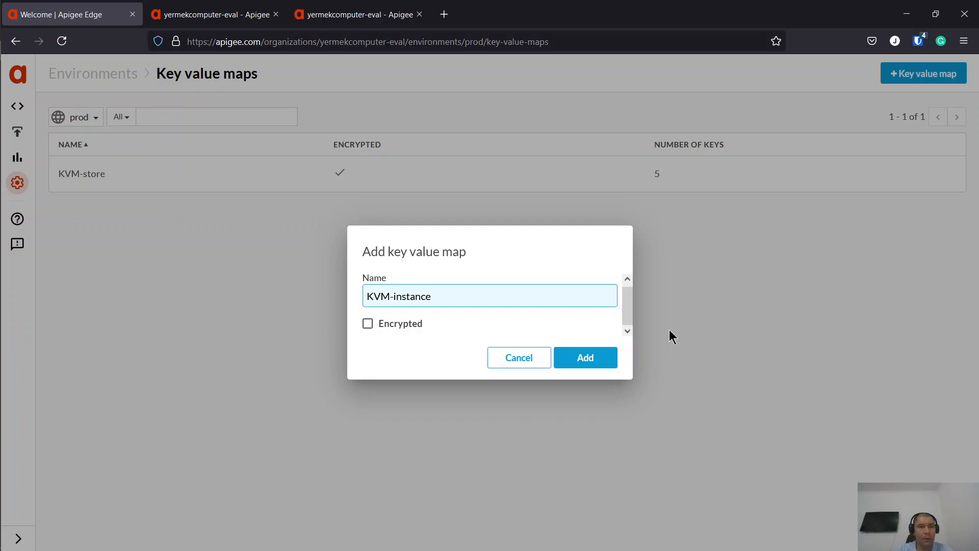
pyautogui.click(599, 362)
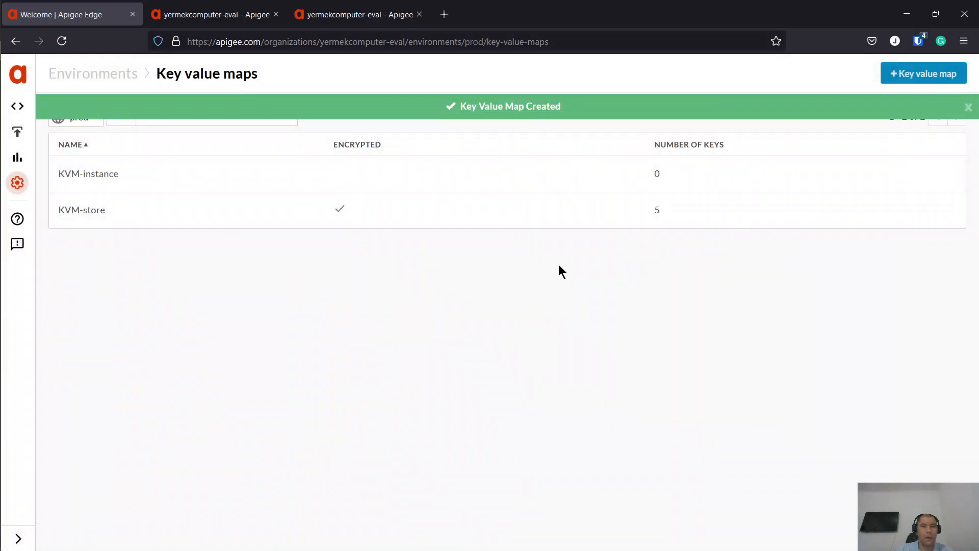
pyautogui.click(106, 183)
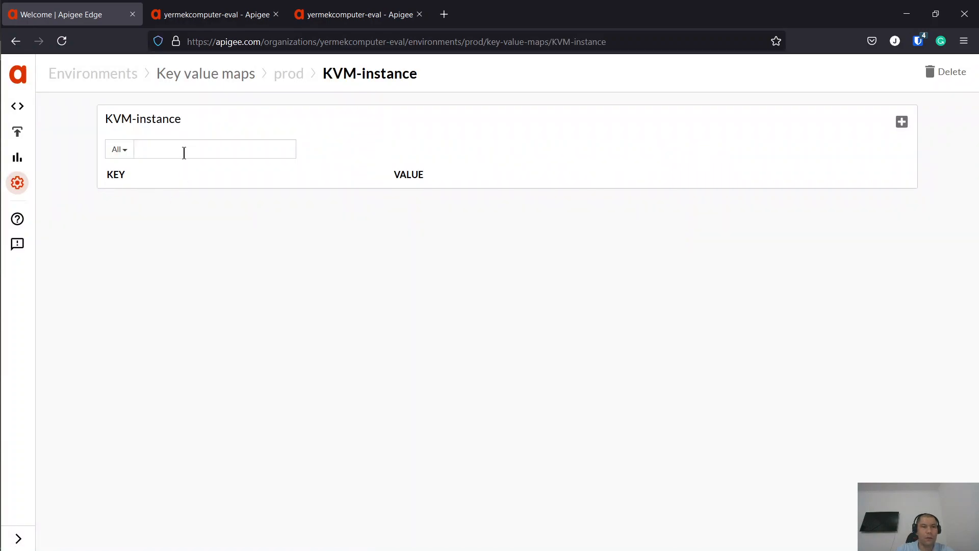
# - Add the entry 'prod' with value 'Hello From Prod=)' to prod's KVM-instance map
pyautogui.click(901, 122)
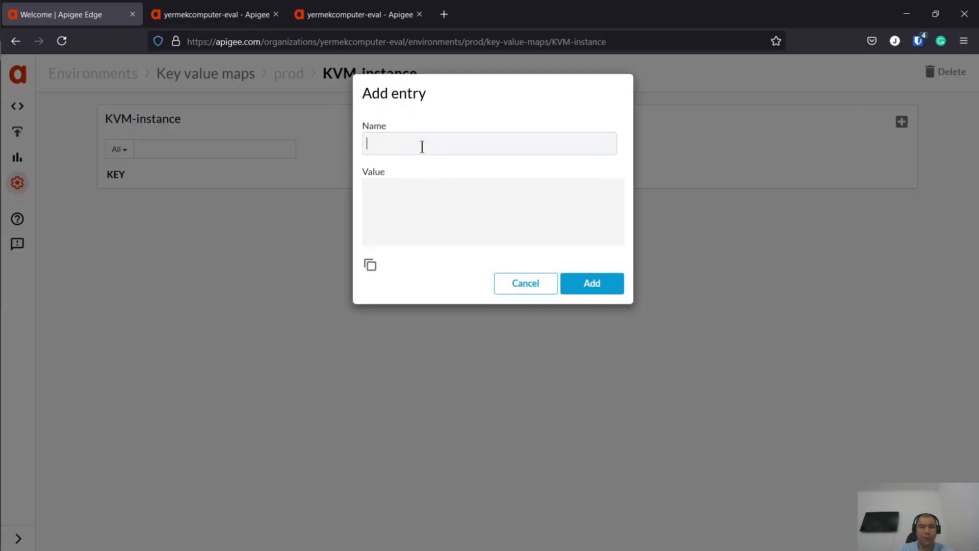
pyautogui.write('test')
pyautogui.doubleClick(572, 147)
pyautogui.write('porod')
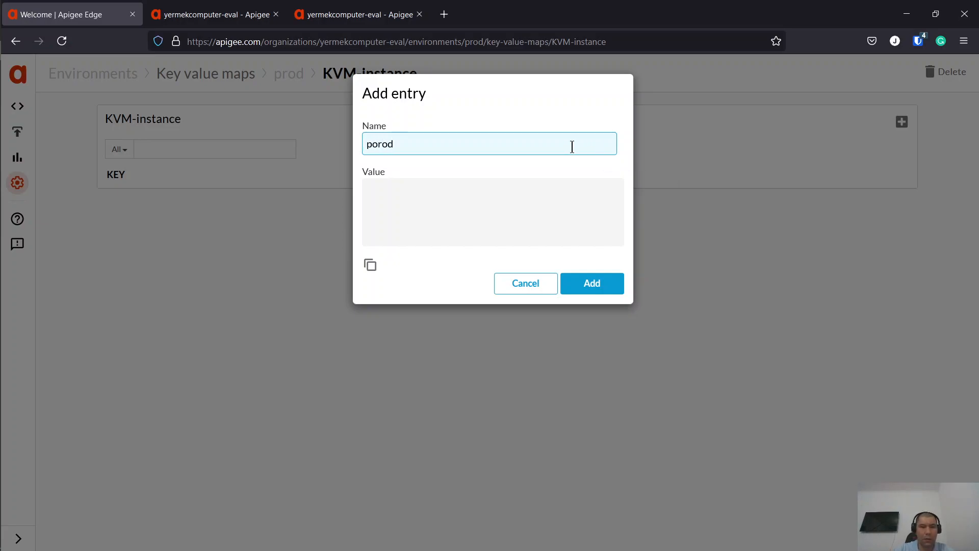
pyautogui.press('BackSpace')
pyautogui.press('BackSpace')
pyautogui.press('BackSpace')
pyautogui.press('BackSpace')
pyautogui.press('BackSpace')
pyautogui.write('prod')
pyautogui.click(521, 221)
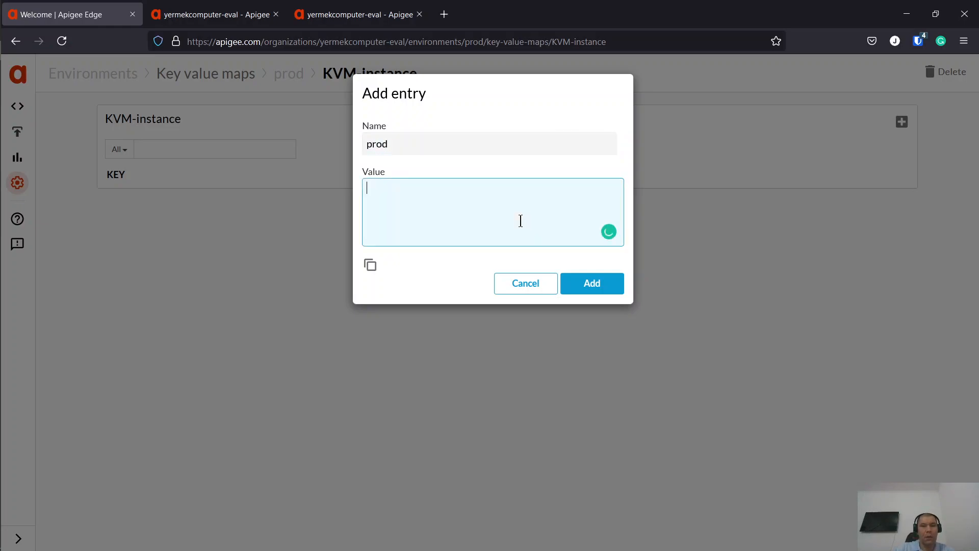
pyautogui.write('Hello From Prod=)')
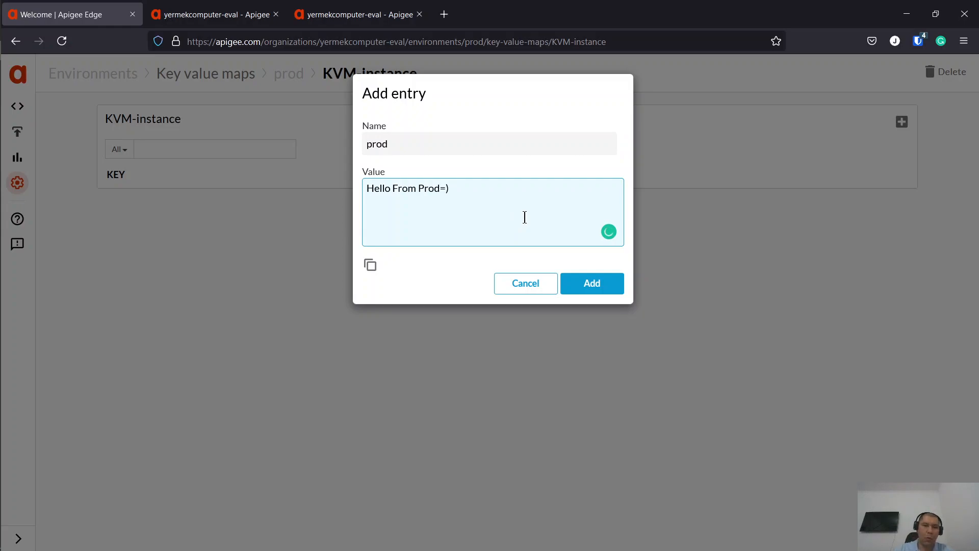
pyautogui.click(606, 288)
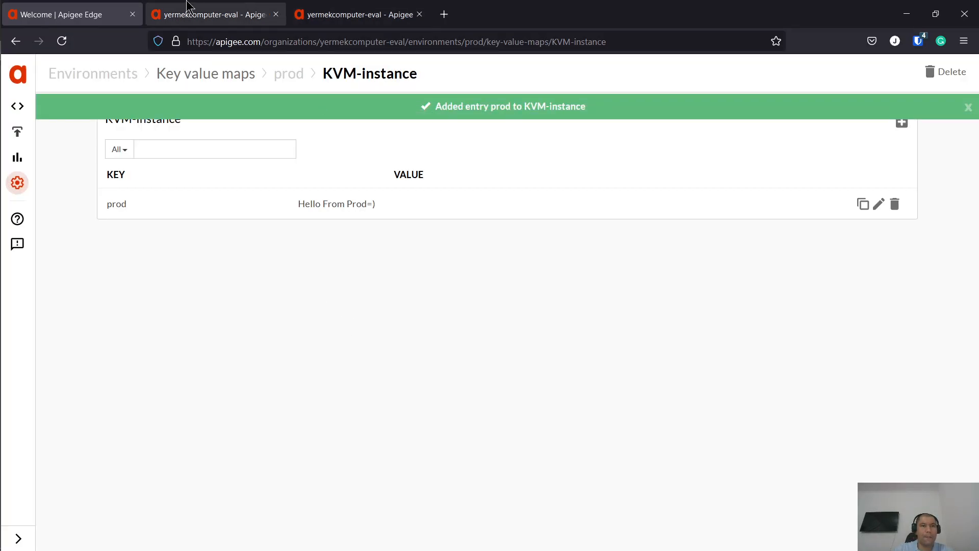
pyautogui.click(214, 14)
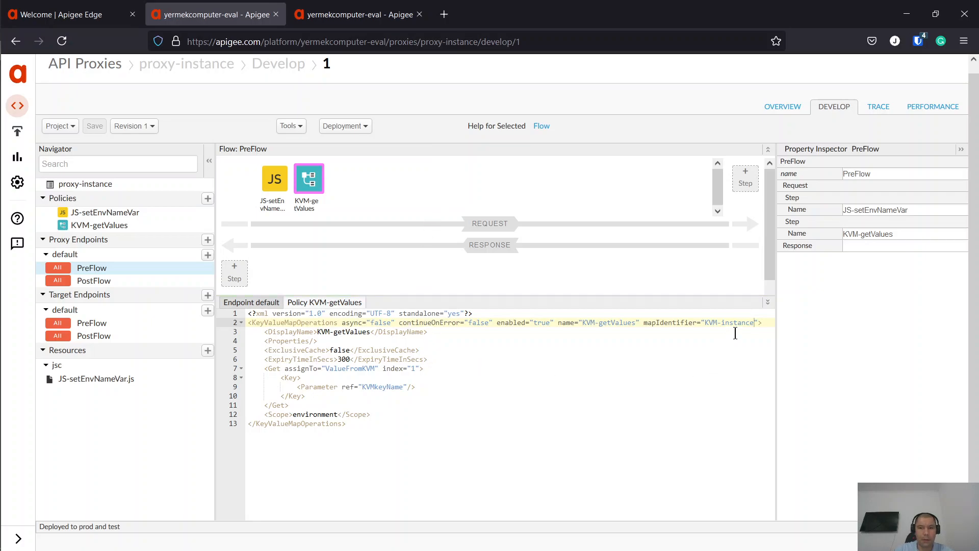
# - Review the JS-setEnvNameVar.js resource in the Develop view, then return to the prod trace
pyautogui.click(108, 8)
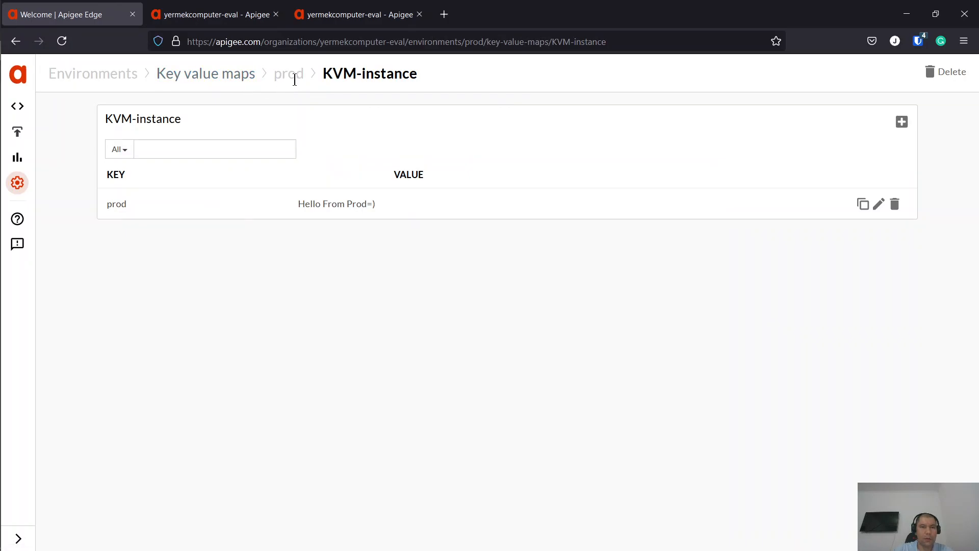
pyautogui.click(214, 14)
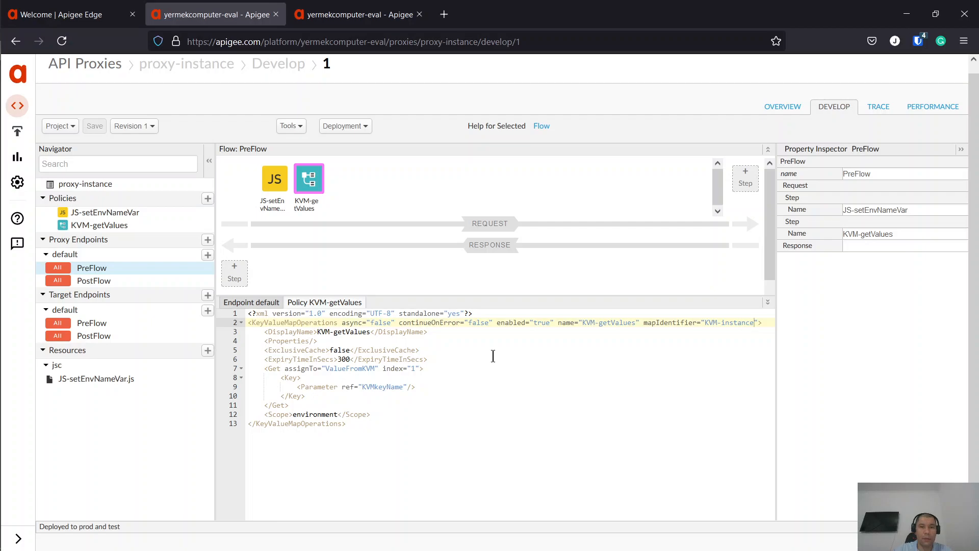
pyautogui.click(122, 379)
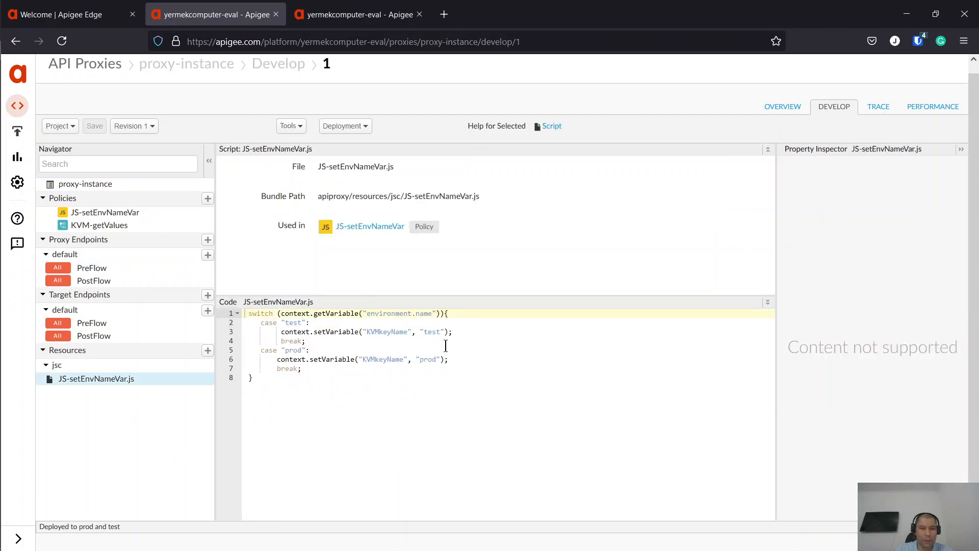
pyautogui.click(299, 398)
pyautogui.hotkey('ctrl', 'a')
pyautogui.click(450, 424)
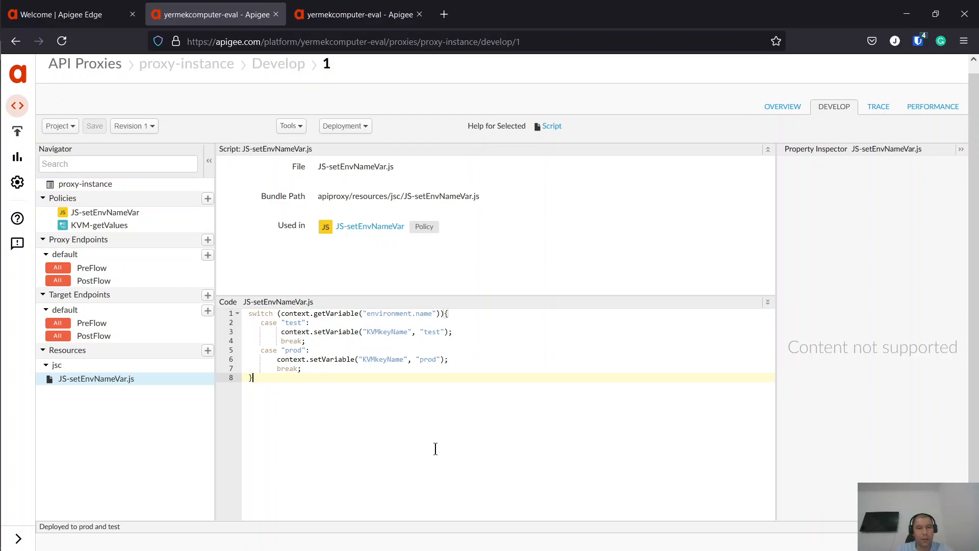
pyautogui.hotkey('ctrl', 'a')
pyautogui.click(430, 413)
pyautogui.click(348, 12)
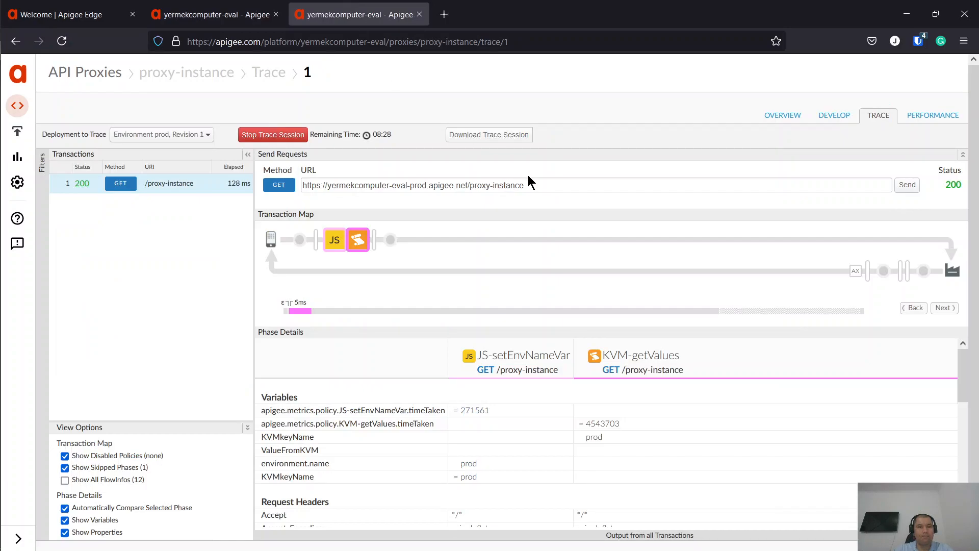
# - Send two prod requests and confirm KVM-getValues' ValueFromKVM reads 'Hello From Prod=)'
pyautogui.click(907, 186)
pyautogui.click(917, 185)
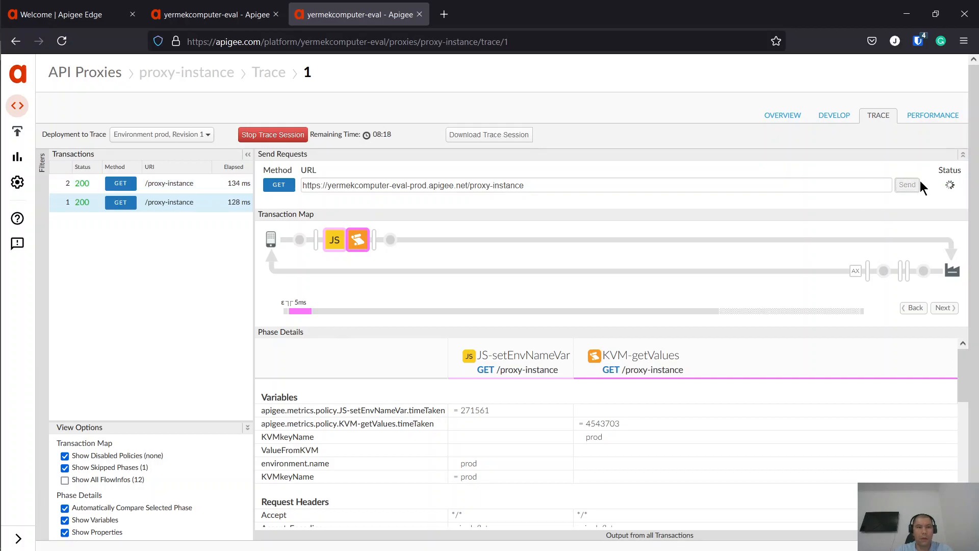
pyautogui.click(188, 190)
pyautogui.scroll(-1, 669, 381)
pyautogui.click(360, 235)
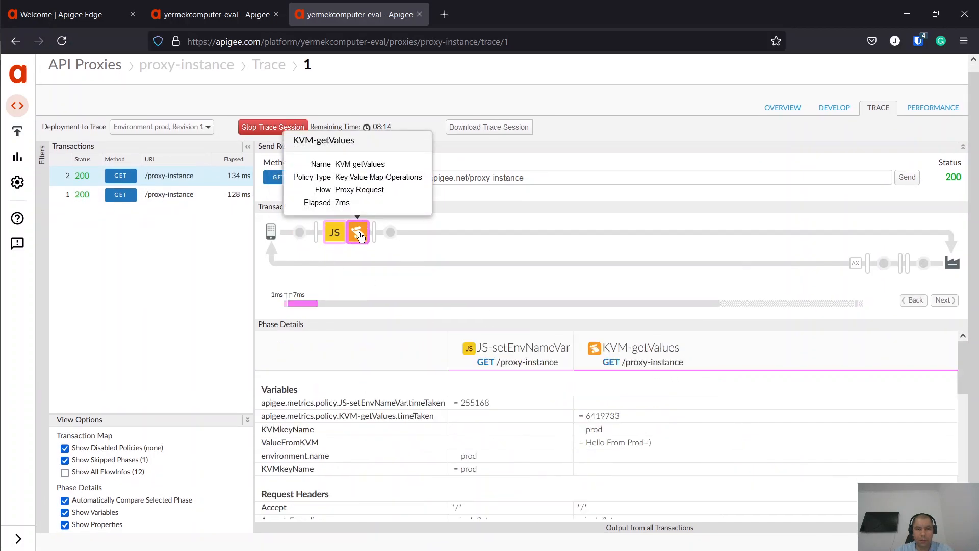
pyautogui.doubleClick(625, 441)
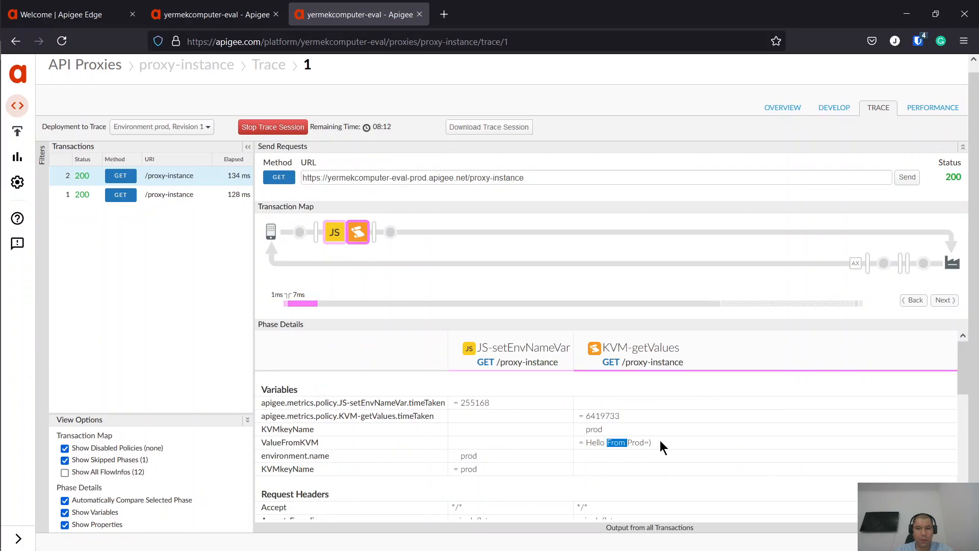
pyautogui.moveTo(659, 442); pyautogui.dragTo(556, 445)
pyautogui.click(784, 428)
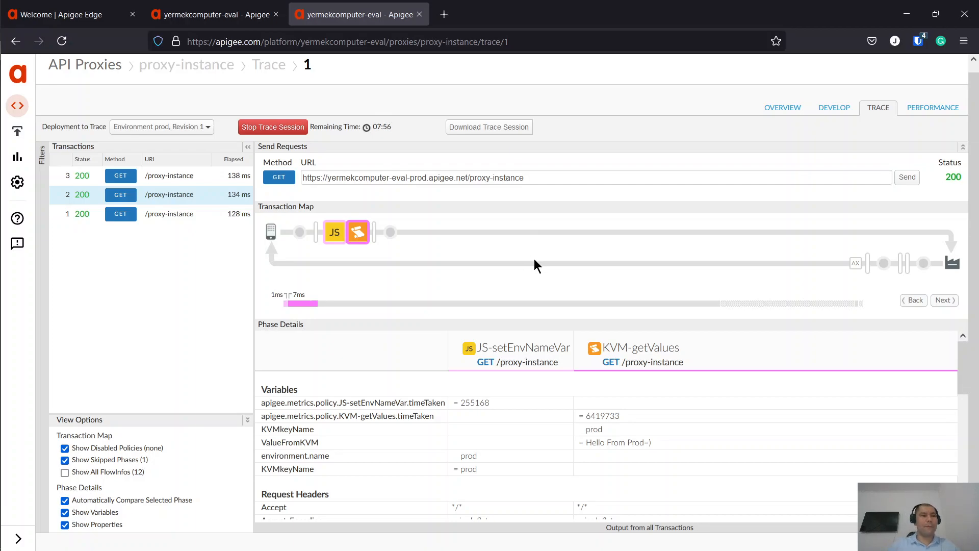
# - Cycle between windows and open an item from the desktop's Start menu
pyautogui.hotkey('alt', 'Tab')
pyautogui.hotkey('alt', 'shift', 'Tab')
pyautogui.press('super')
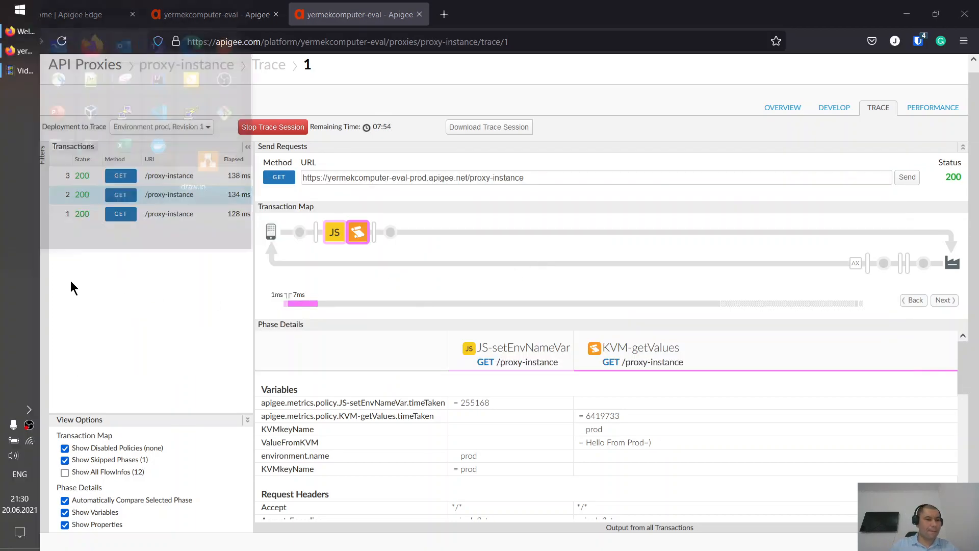
pyautogui.click(31, 431)
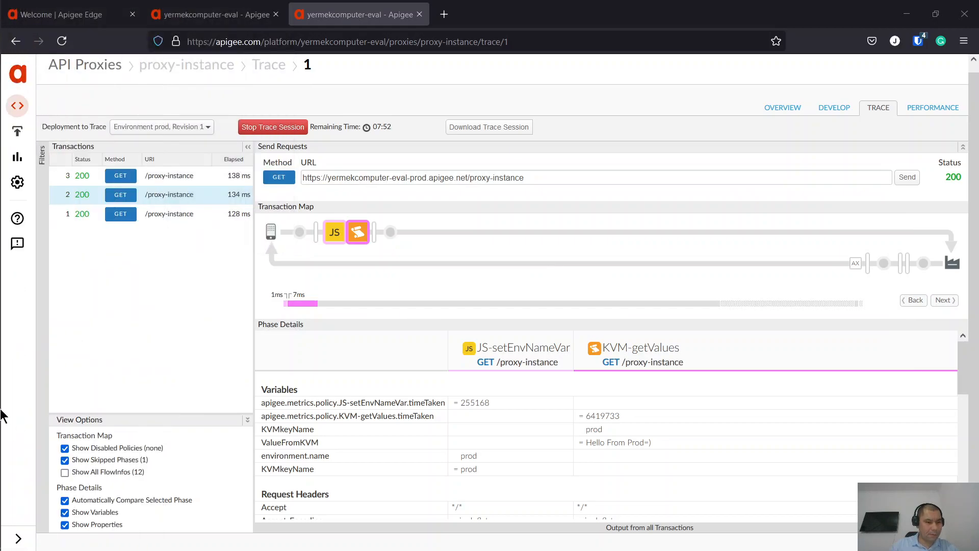